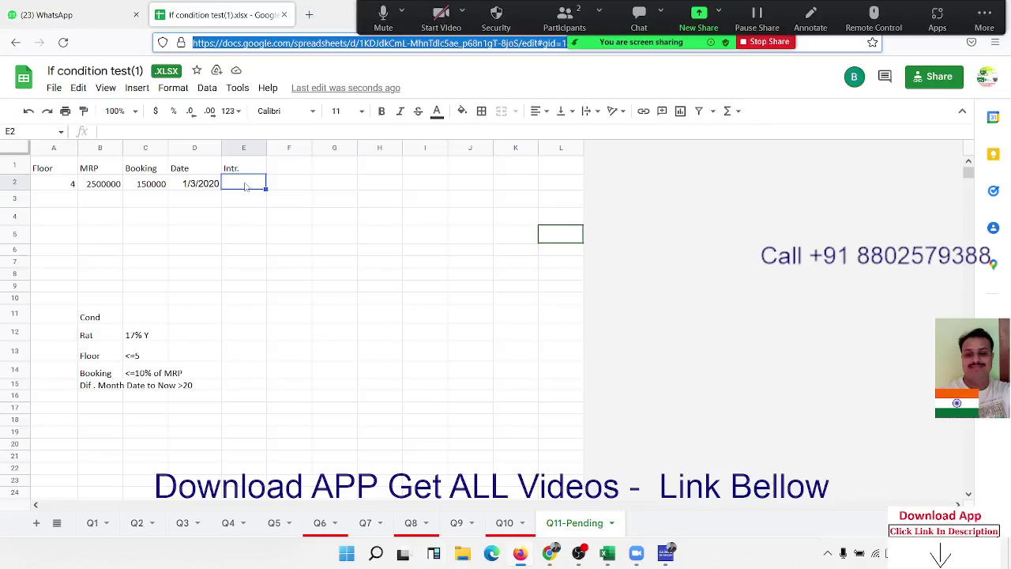
- Click through cells in row 2 to locate the Intr. column
left_click(234, 236)
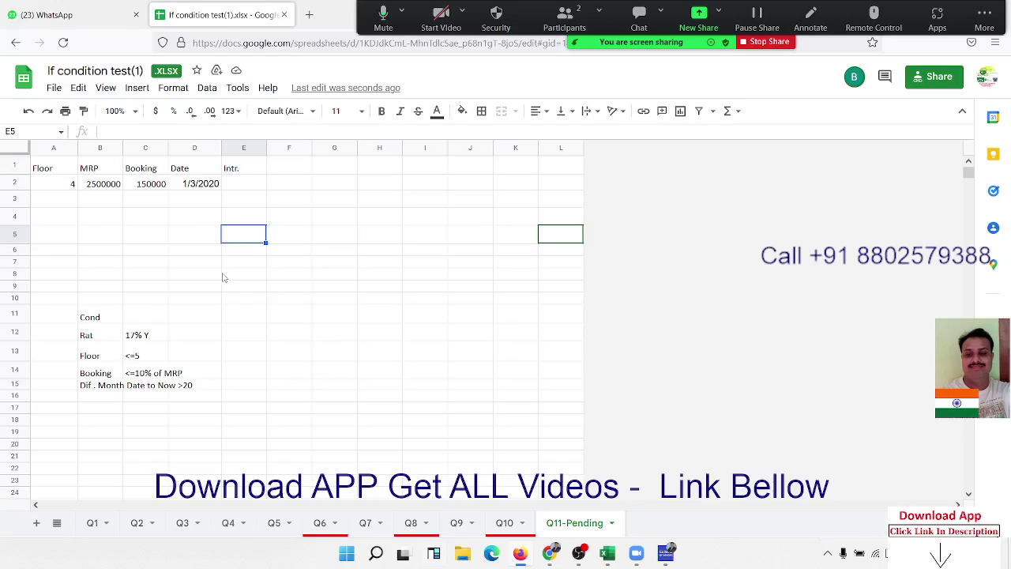
left_click(166, 204)
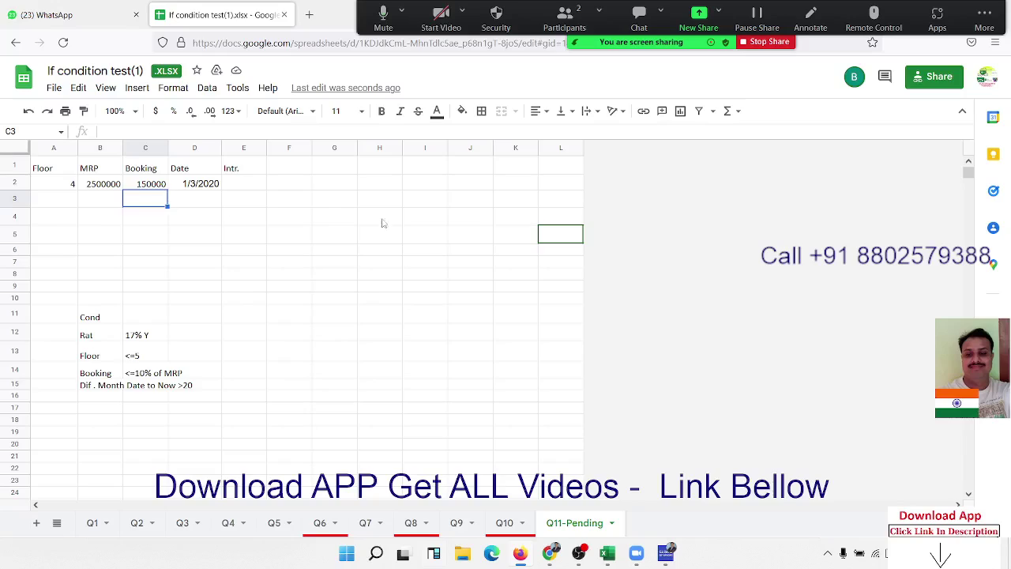
left_click(501, 251)
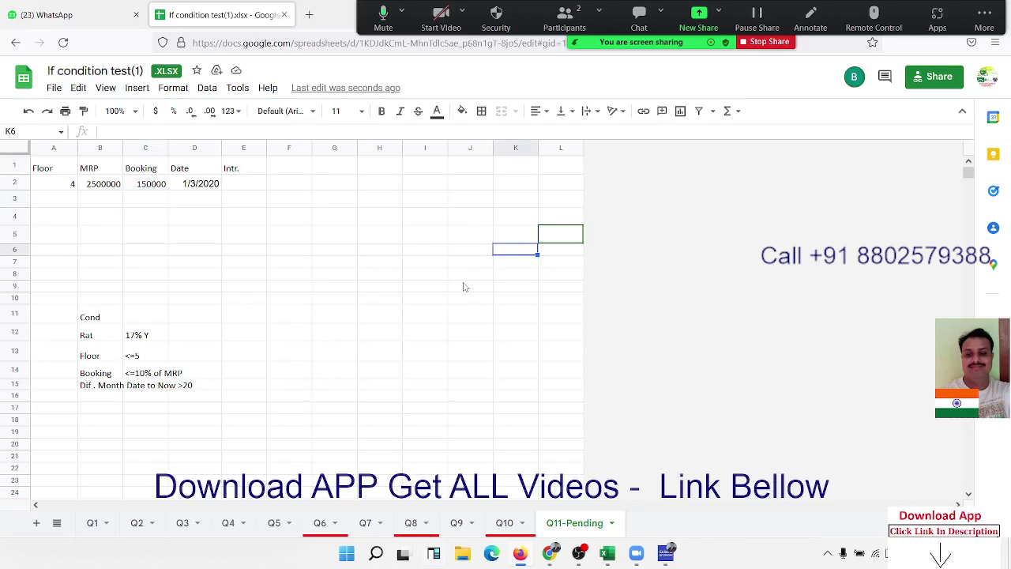
left_click(262, 185)
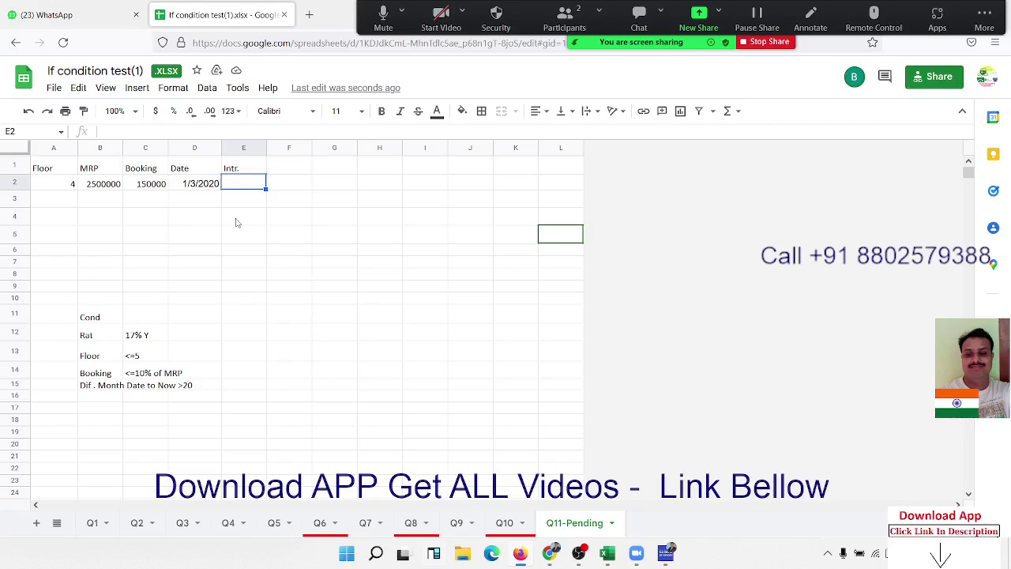
left_click(244, 215)
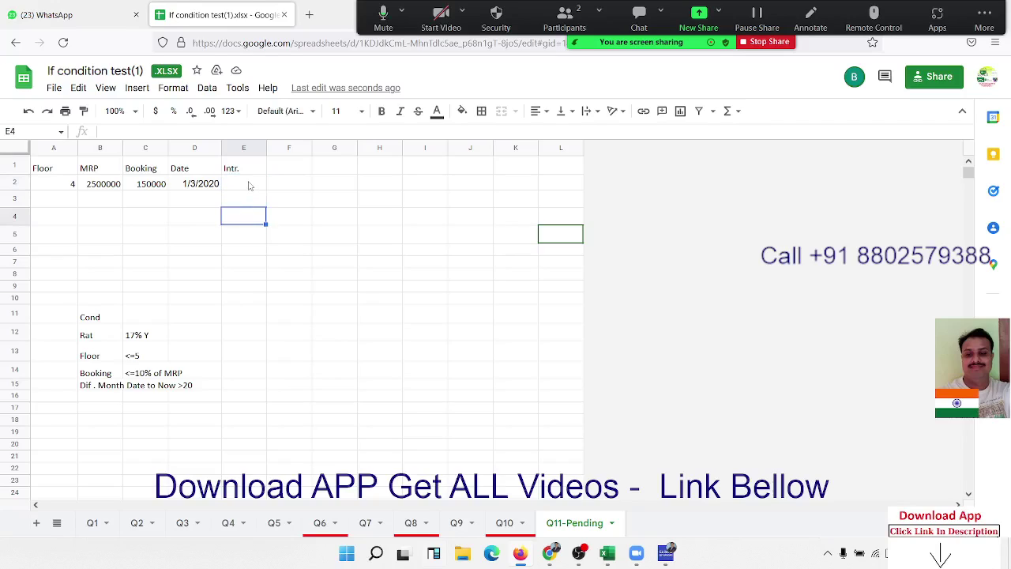
- In E2 start =AND(A2<=5,B2*10%>C2, ready for a third condition
left_click(247, 182)
type("=nad")
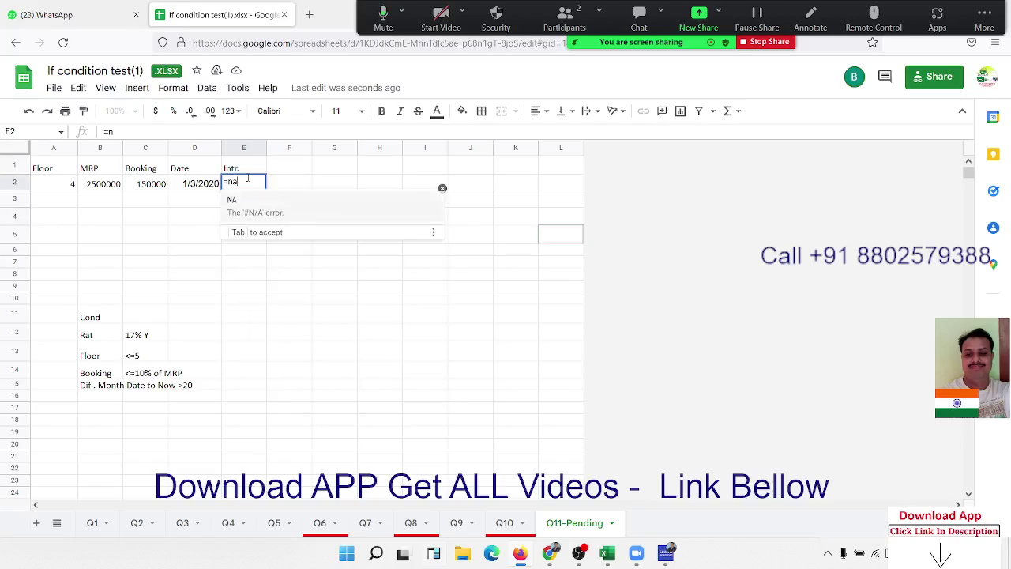
key("BackSpace")
key("BackSpace")
key("BackSpace")
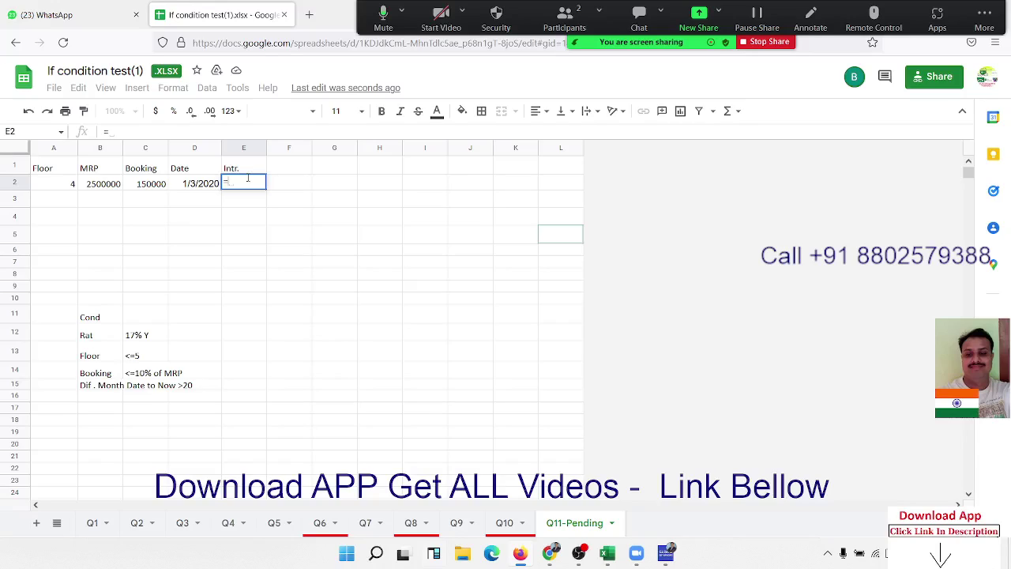
type("and")
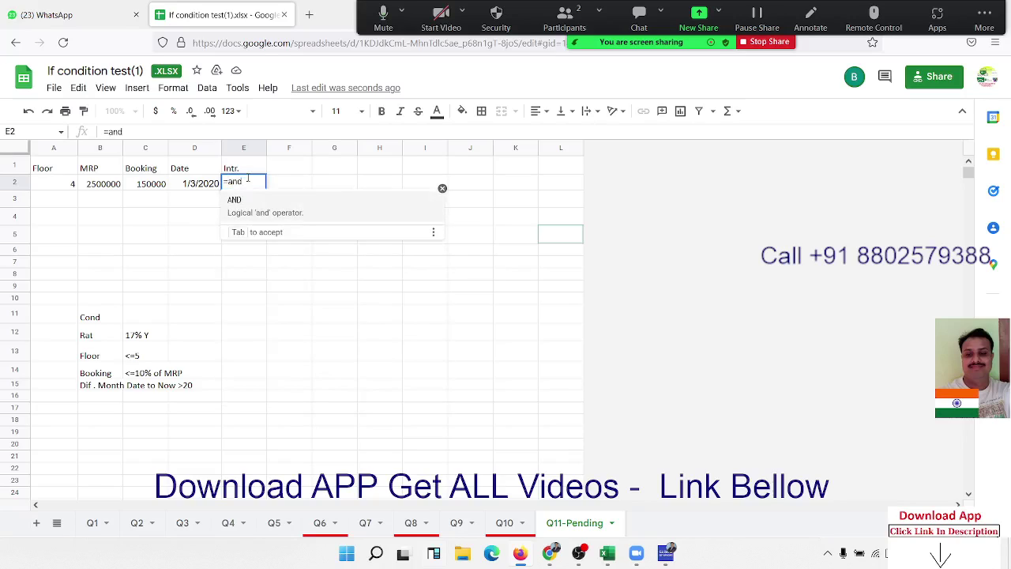
key("Tab")
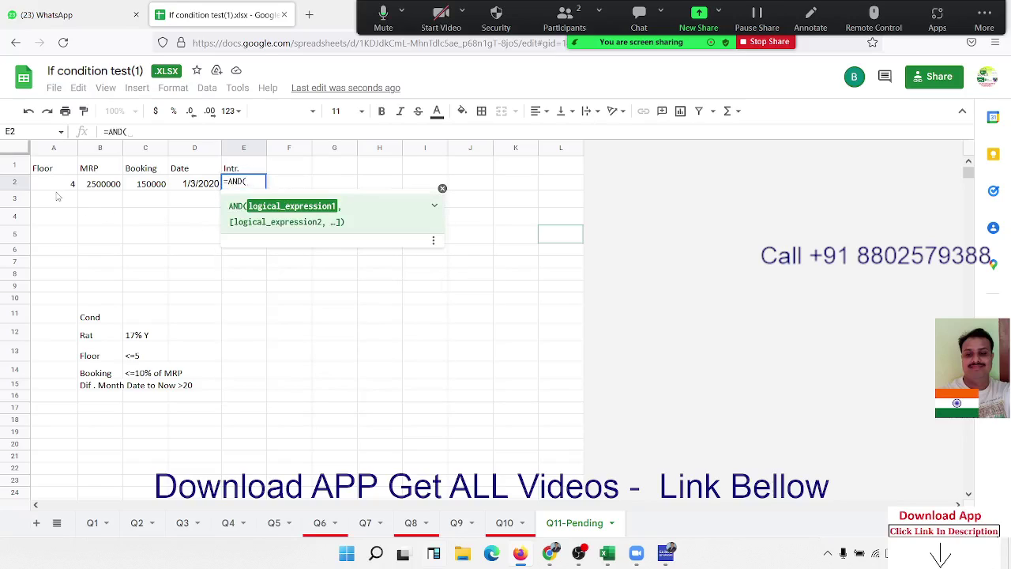
left_click(56, 187)
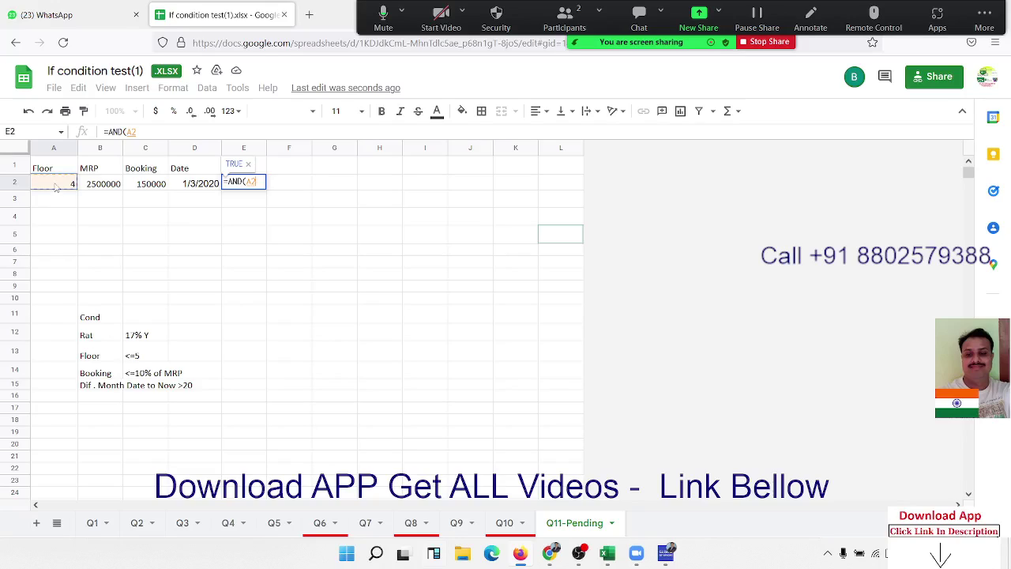
type("<=5")
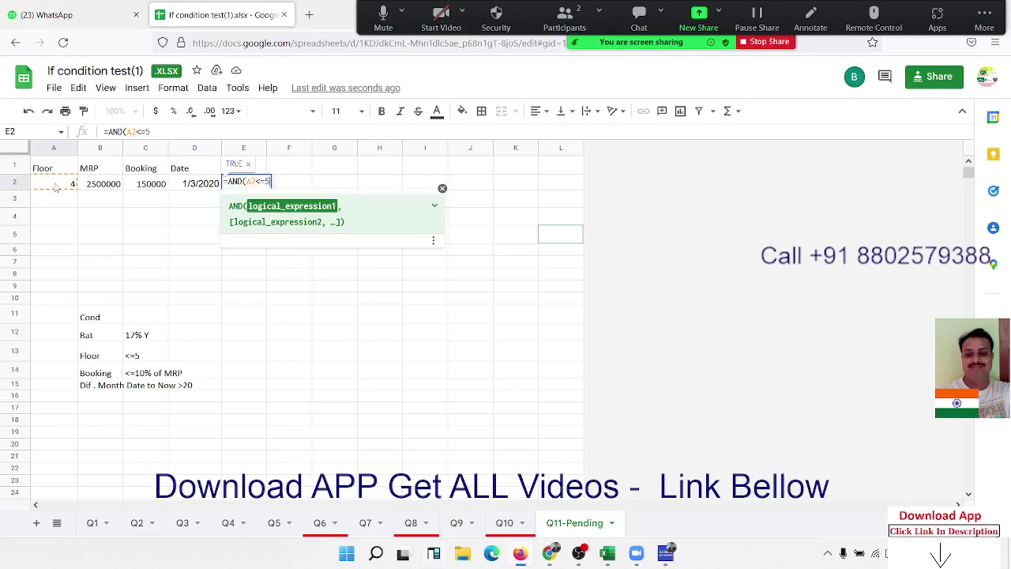
type(",")
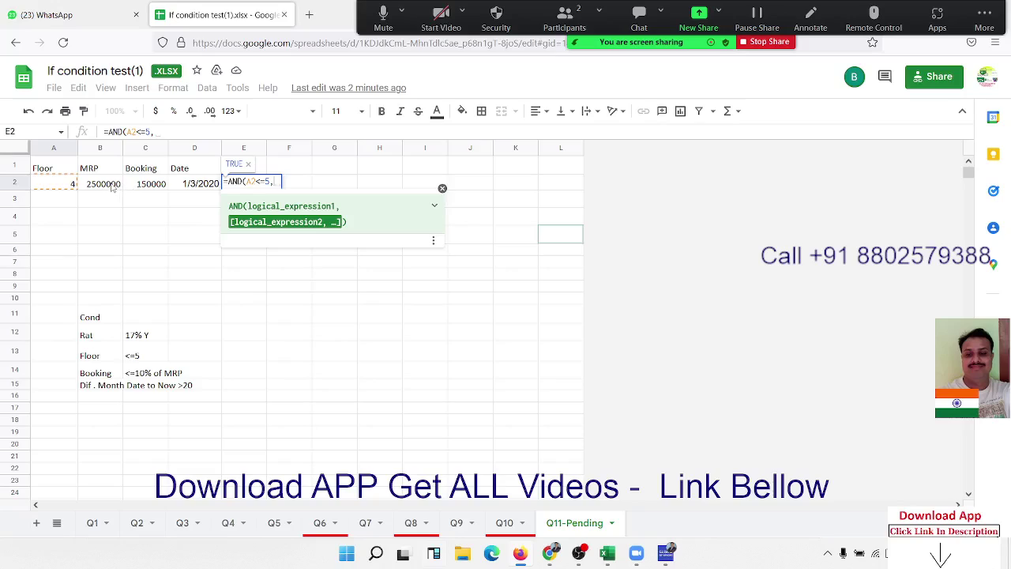
left_click(117, 186)
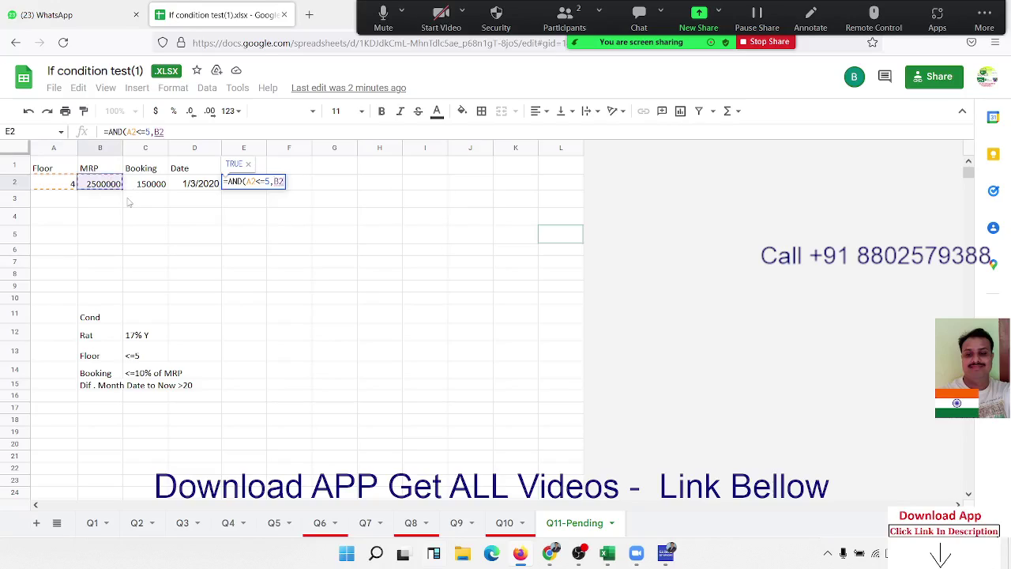
type("*10%")
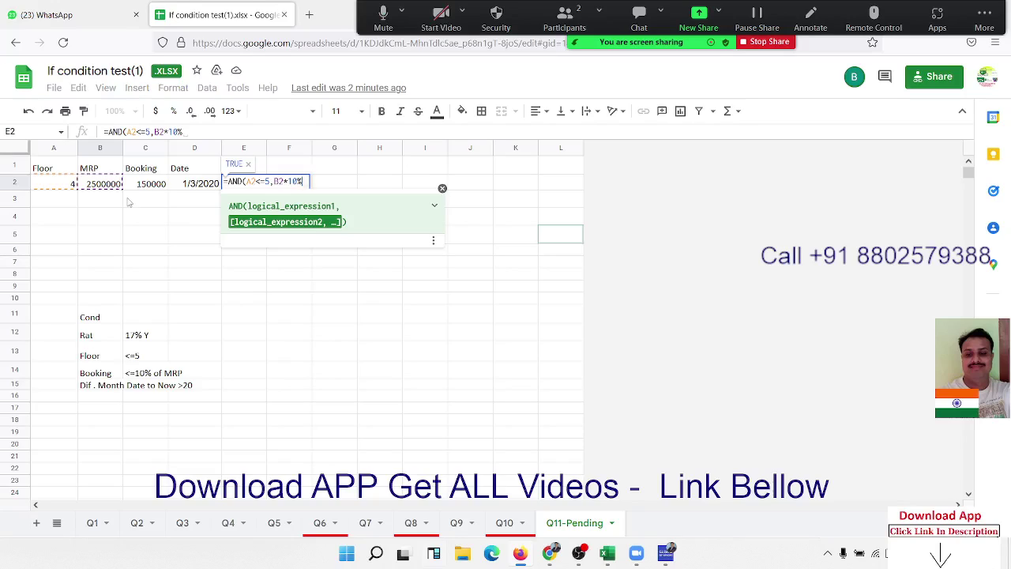
type(">")
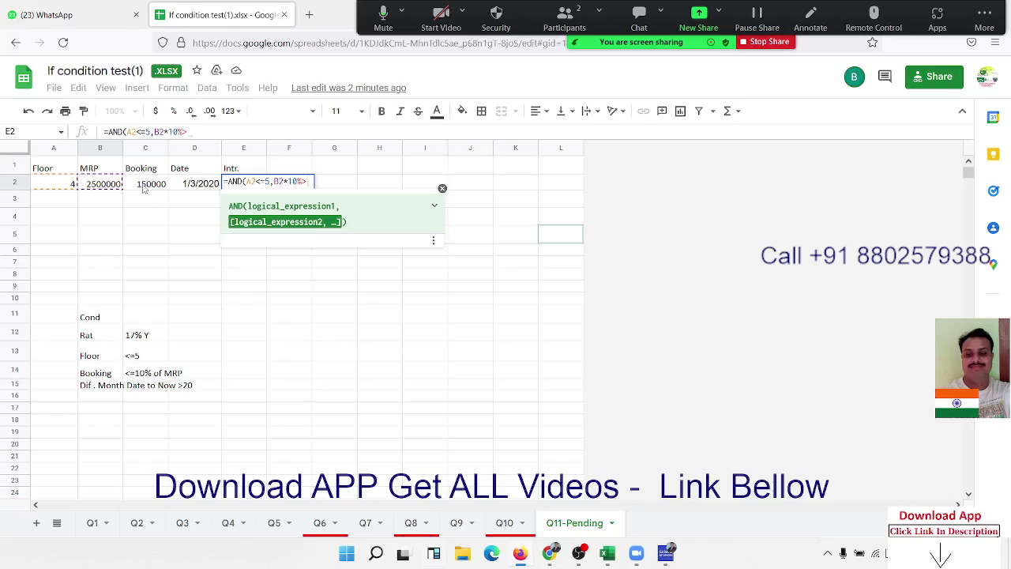
left_click(143, 186)
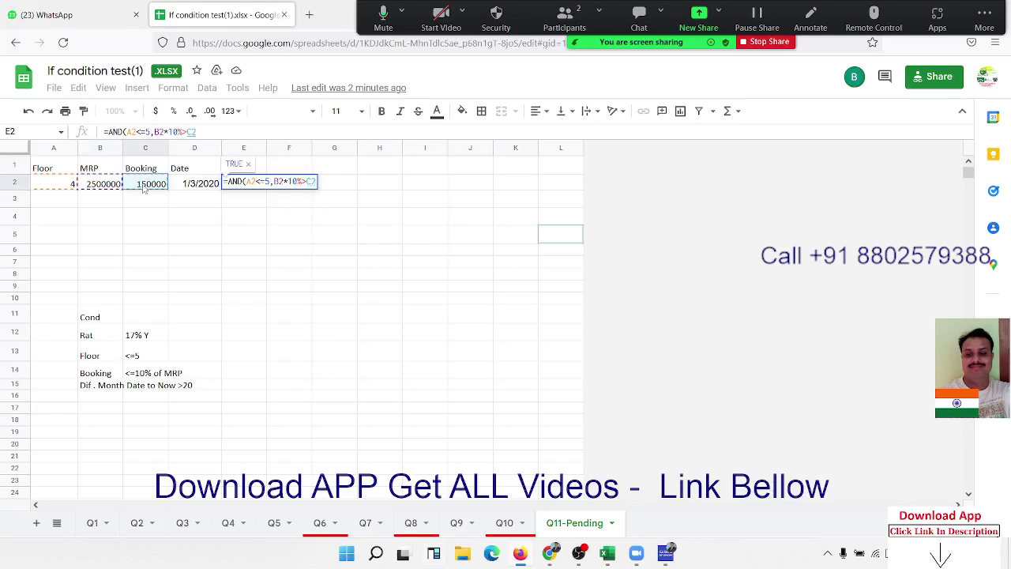
type(",")
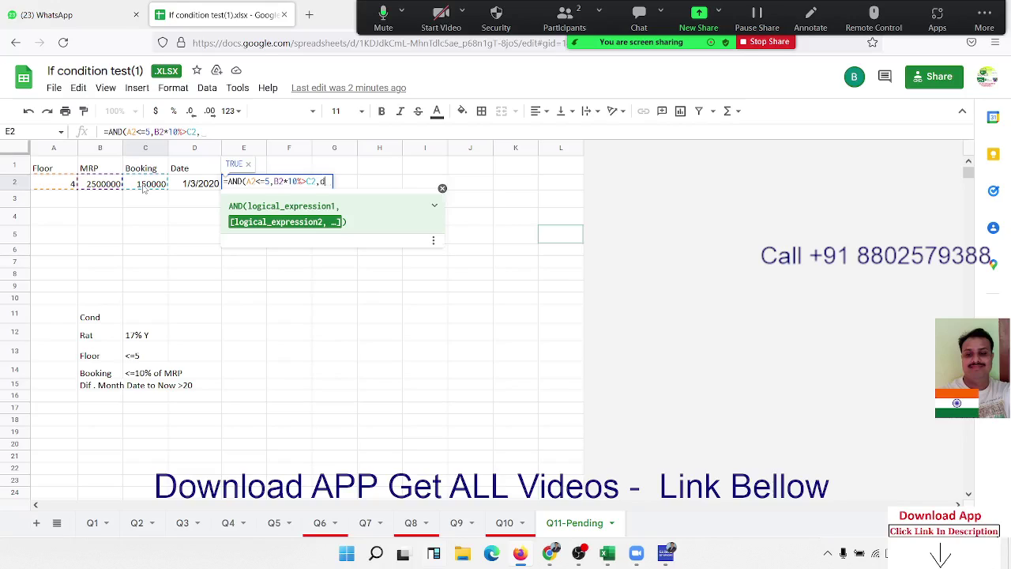
- Append datedif(D2,today(),"m")>20 as the third AND condition in E2
type("dated")
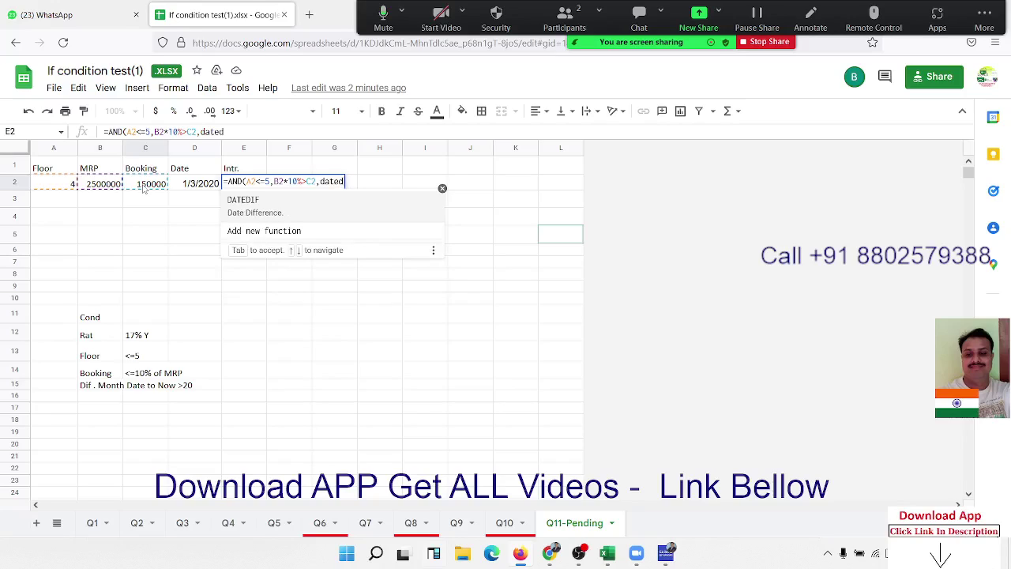
type("if(")
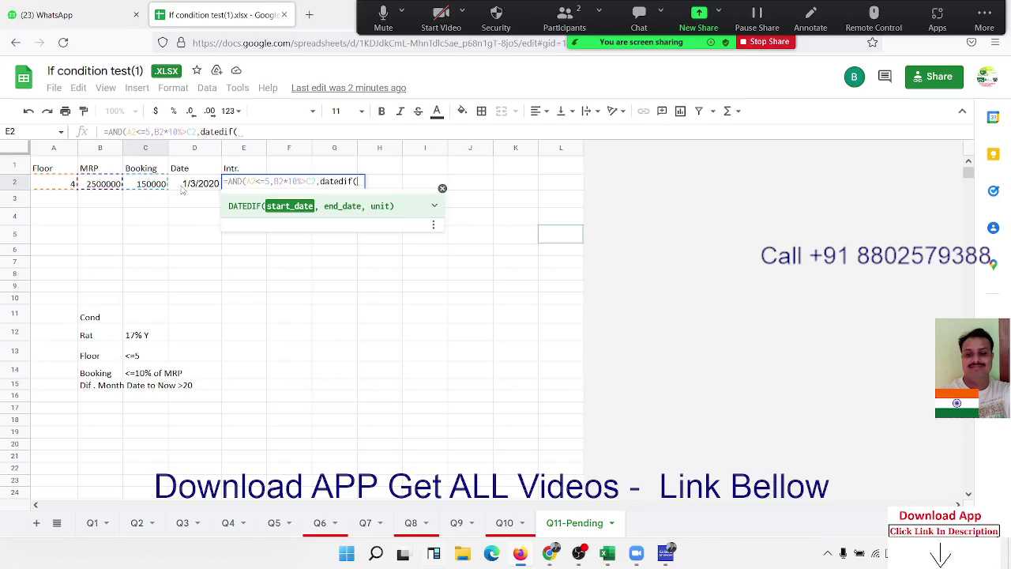
left_click(183, 187)
type(",")
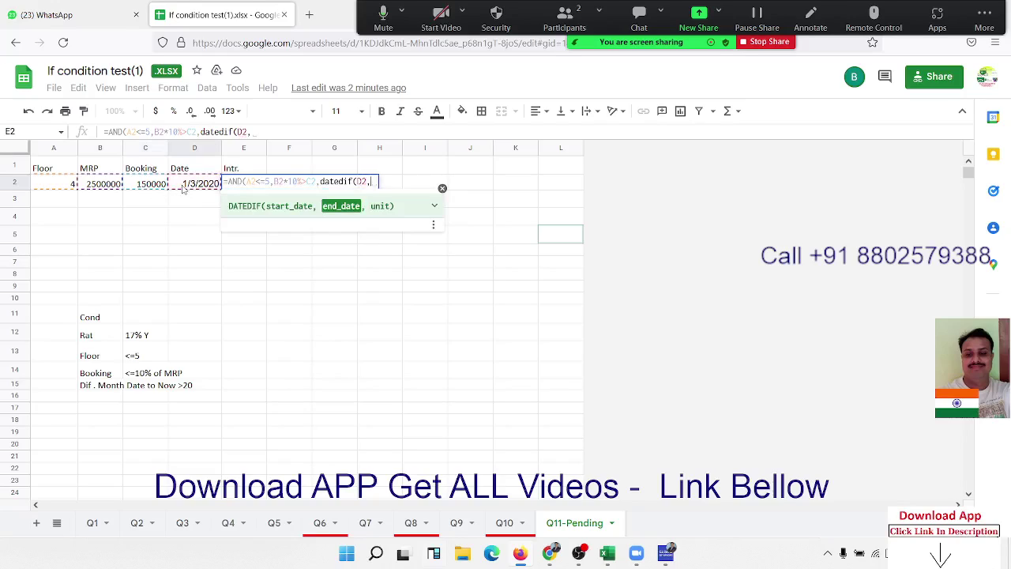
type("toda")
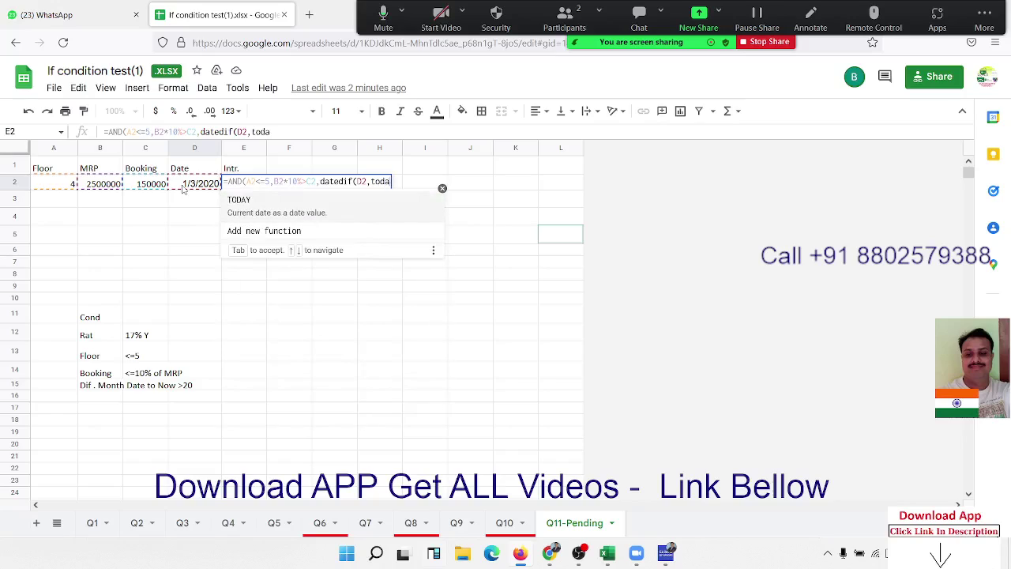
type("y()")
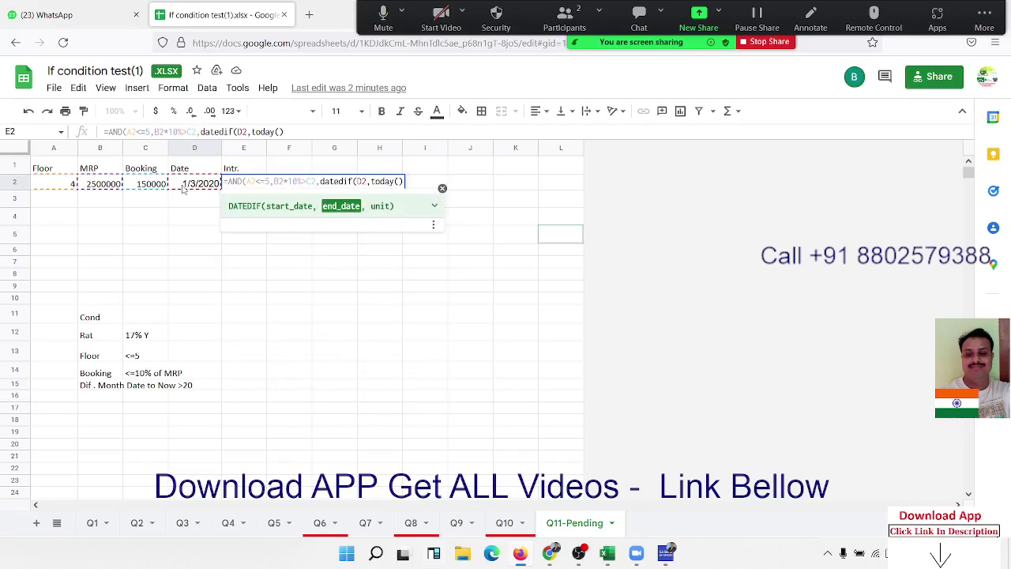
type(",")
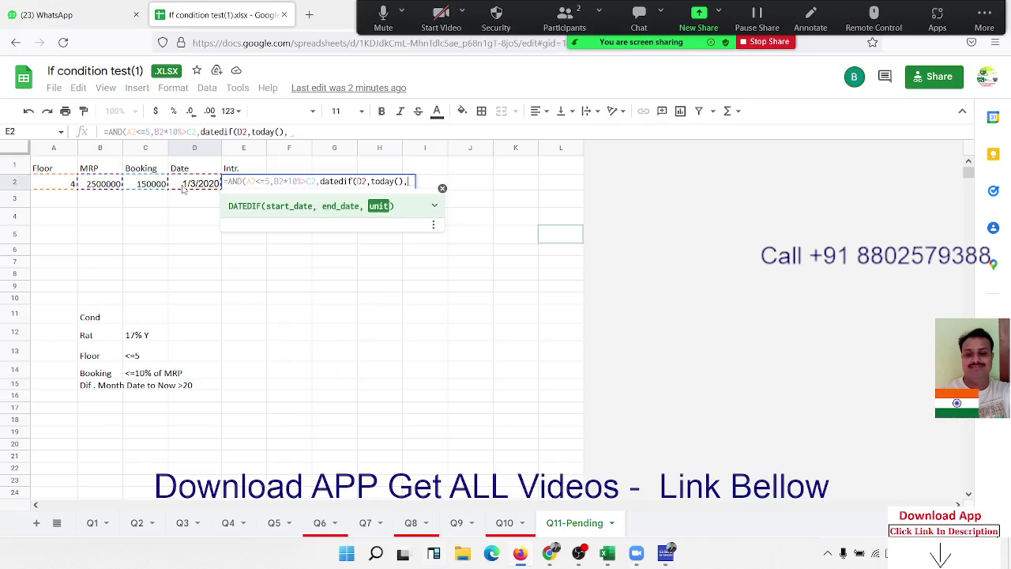
type("\"m")
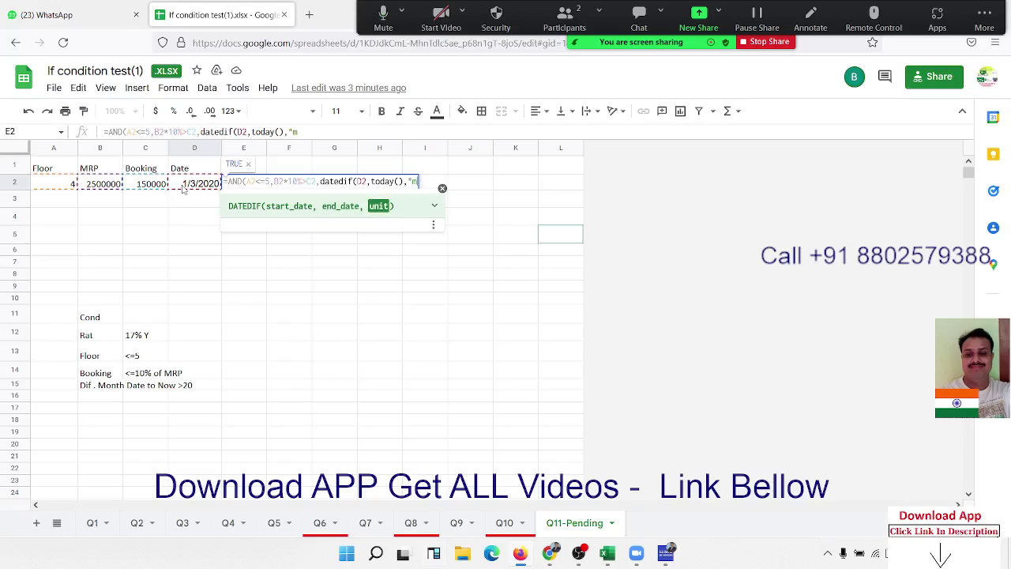
type("\")")
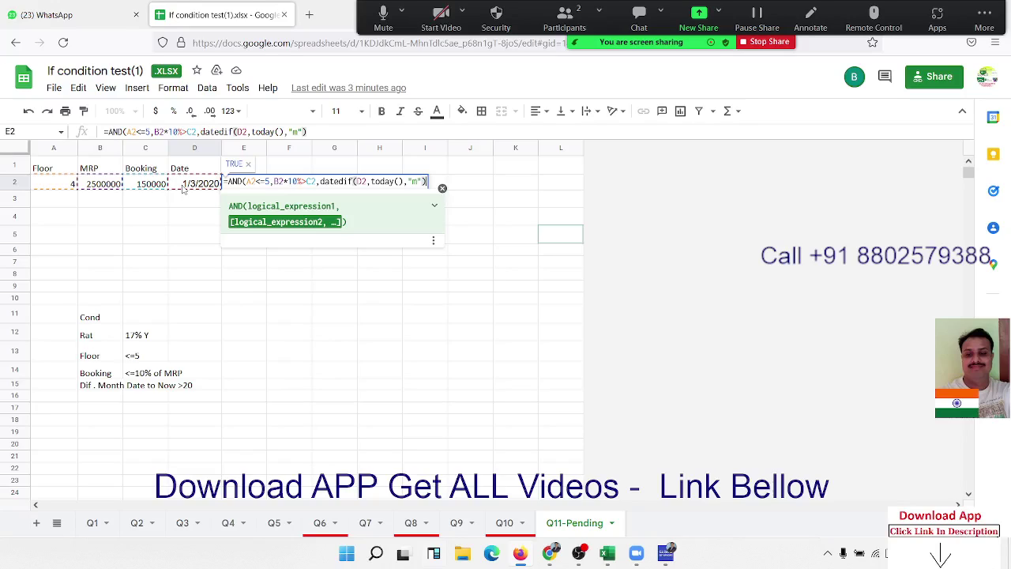
type(">")
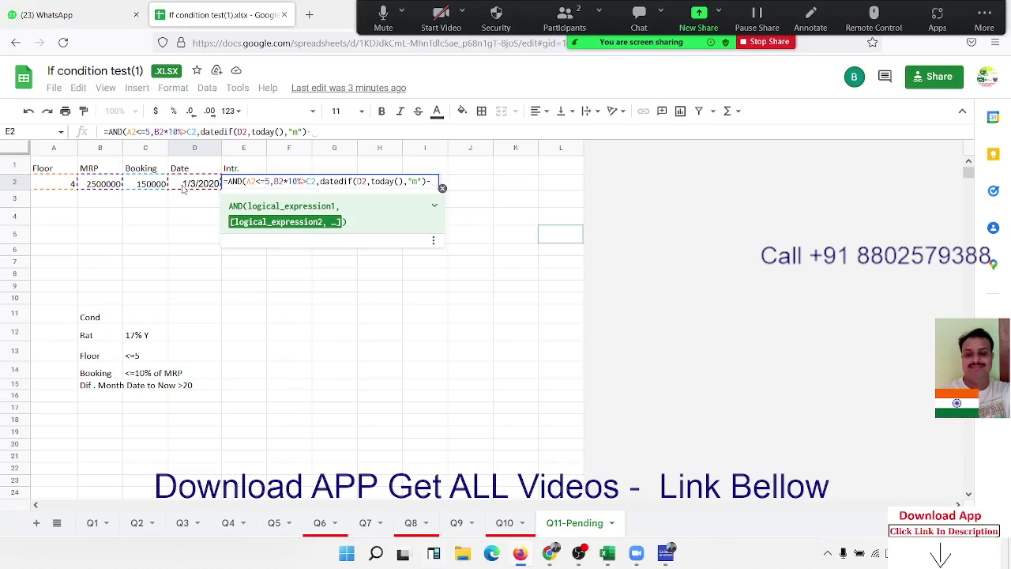
type("20")
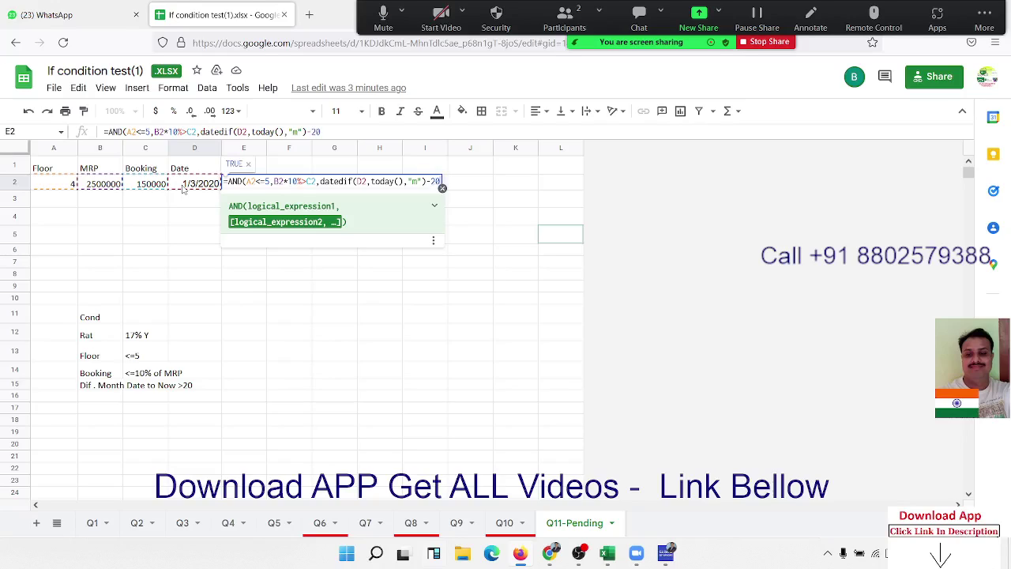
- Fix the brackets in E2's formula and confirm it, returning TRUE
left_click(201, 132)
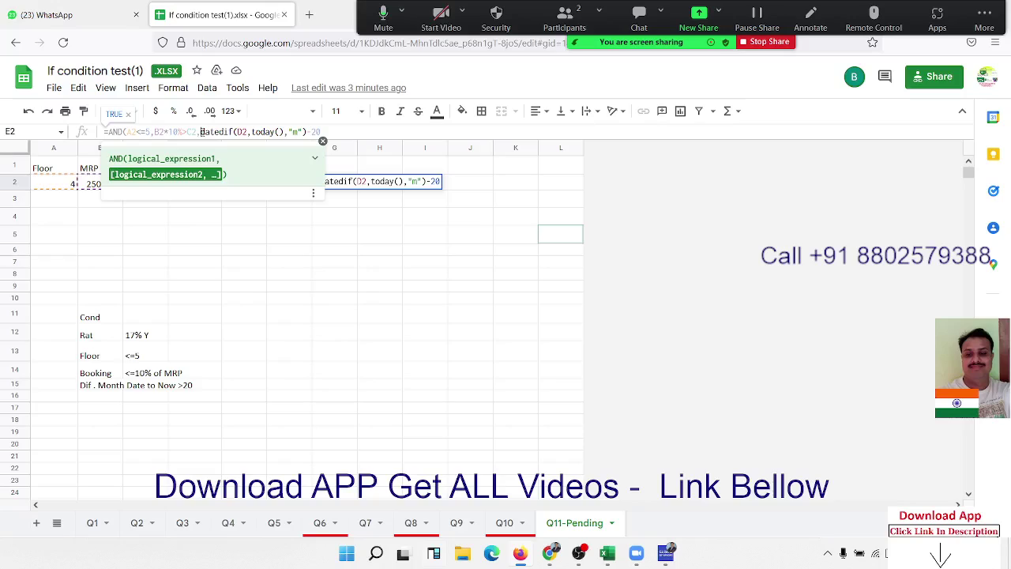
type("(")
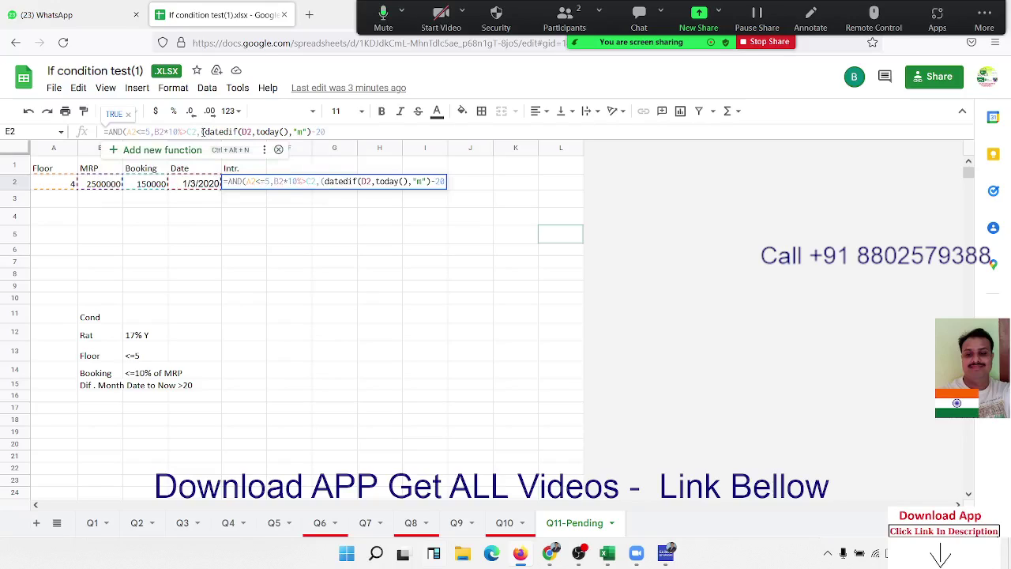
left_click(340, 132)
type(")")
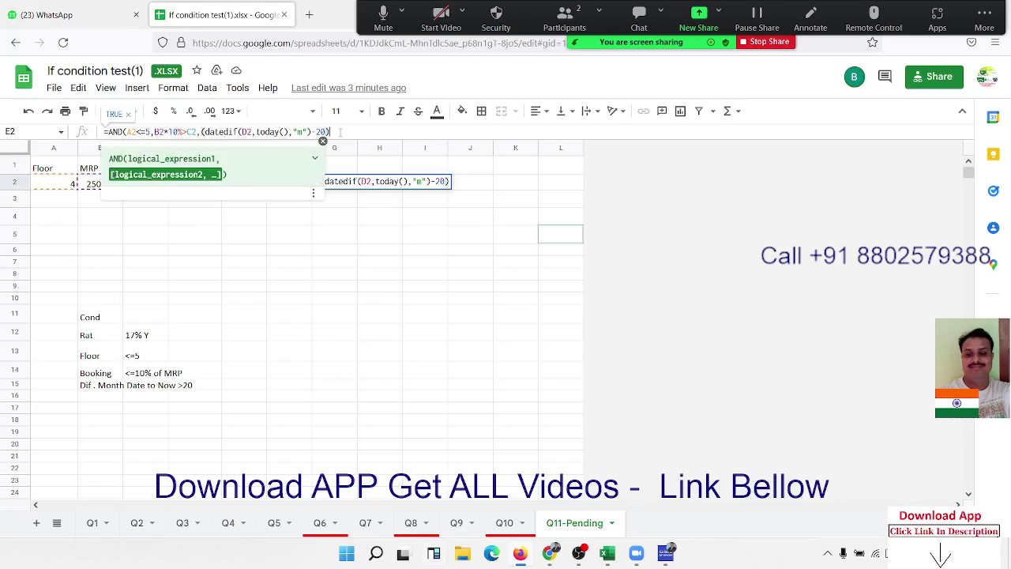
key("BackSpace")
key("BackSpace")
key("BackSpace")
key("BackSpace")
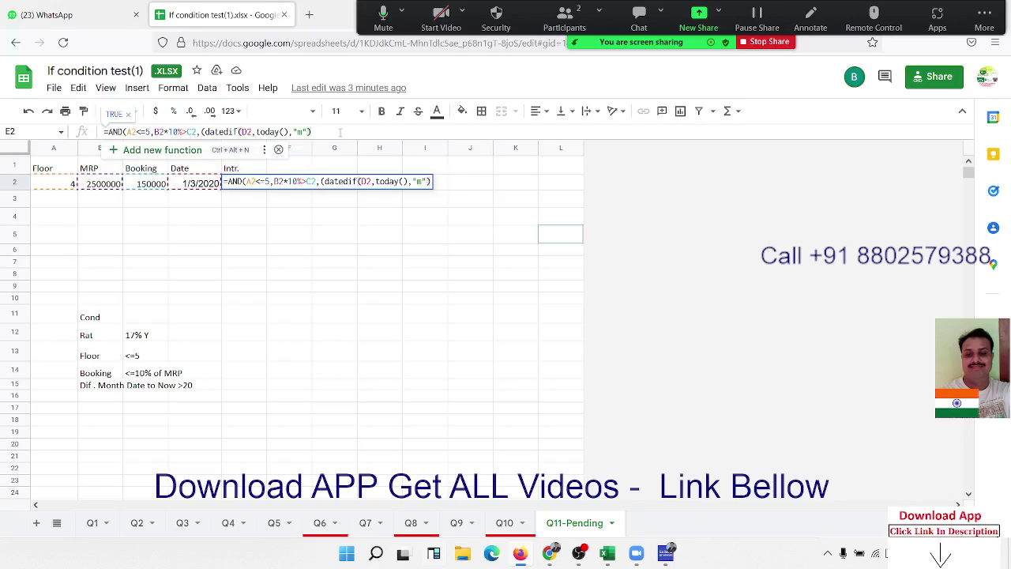
type(">20")
left_click(204, 131)
key("BackSpace")
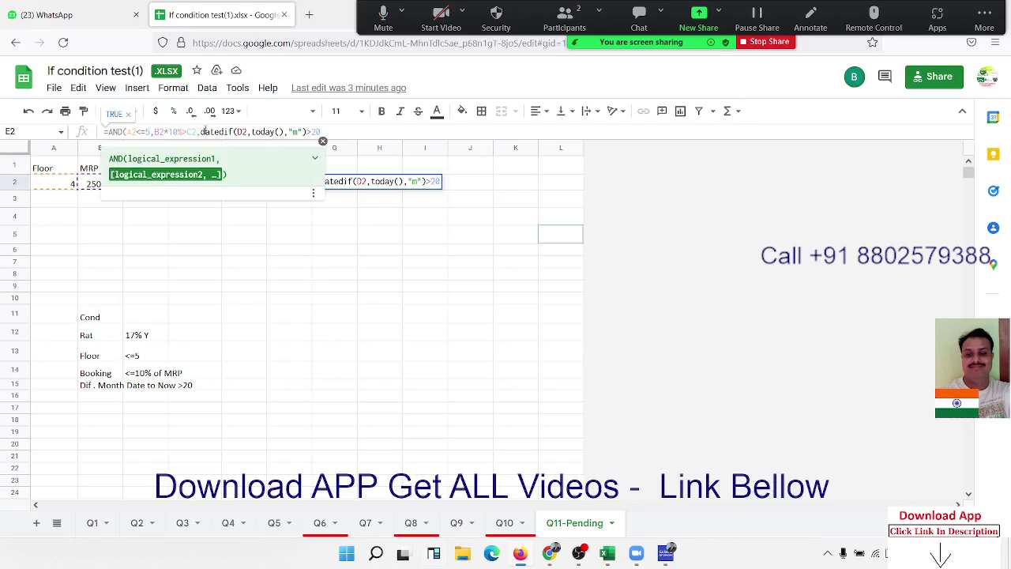
left_click(340, 132)
key("Return")
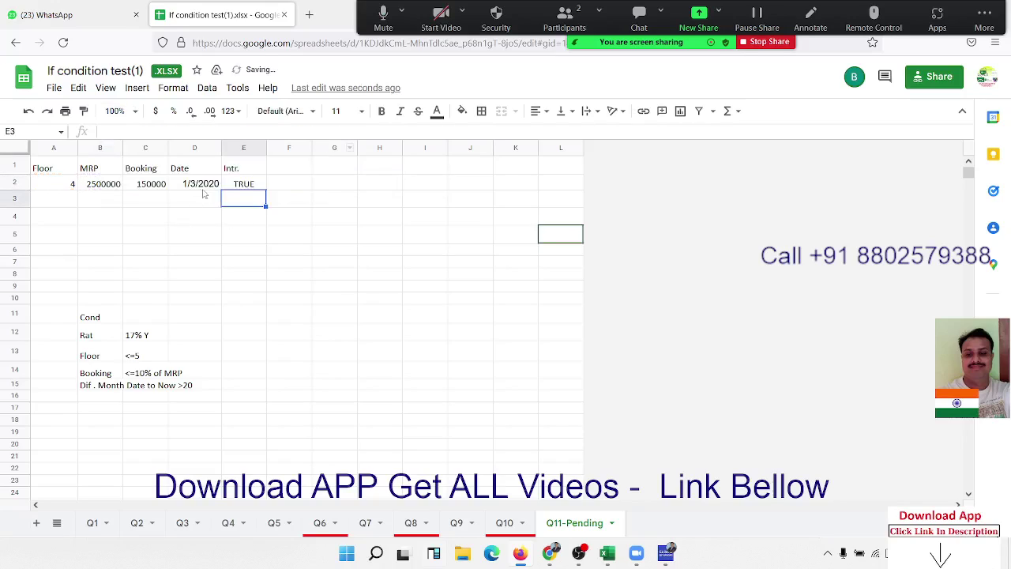
left_click(238, 186)
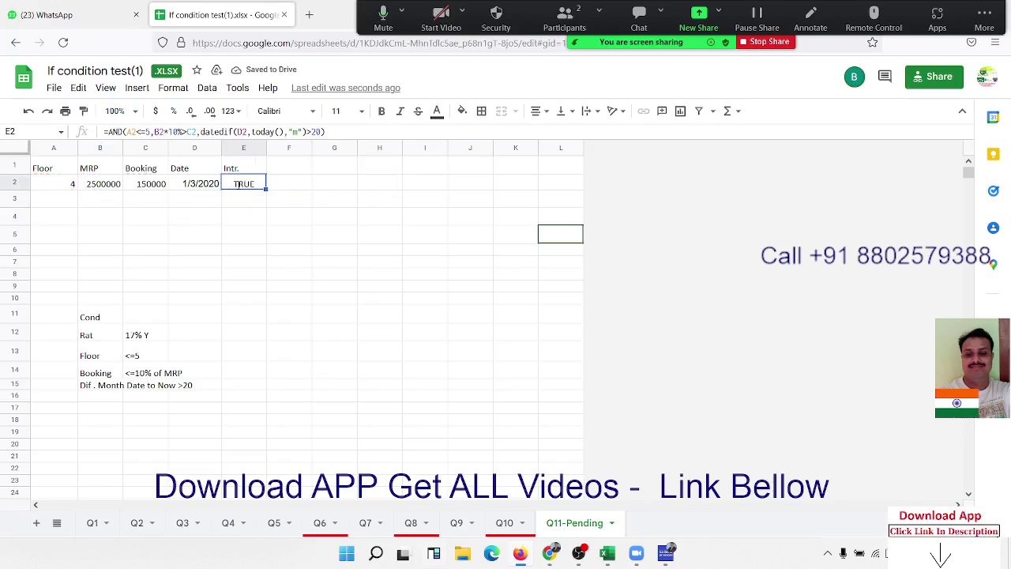
double_click(238, 184)
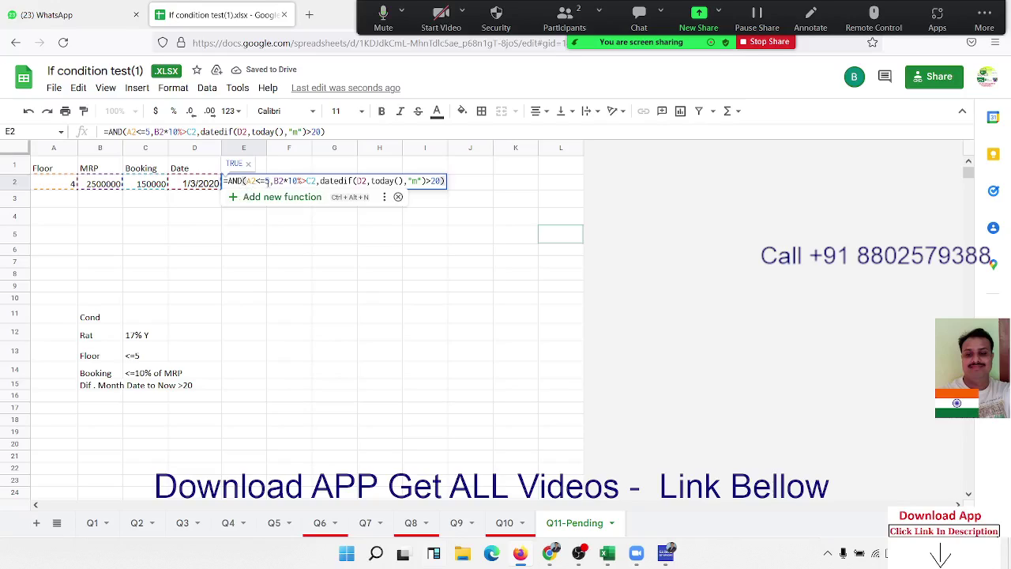
left_click_drag(266, 181, 238, 183)
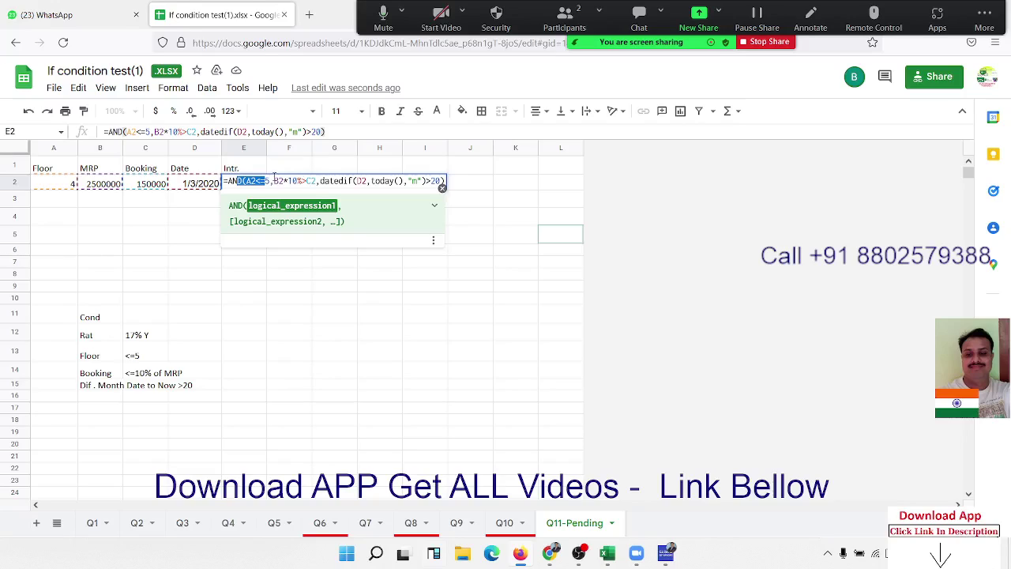
left_click_drag(273, 181, 313, 179)
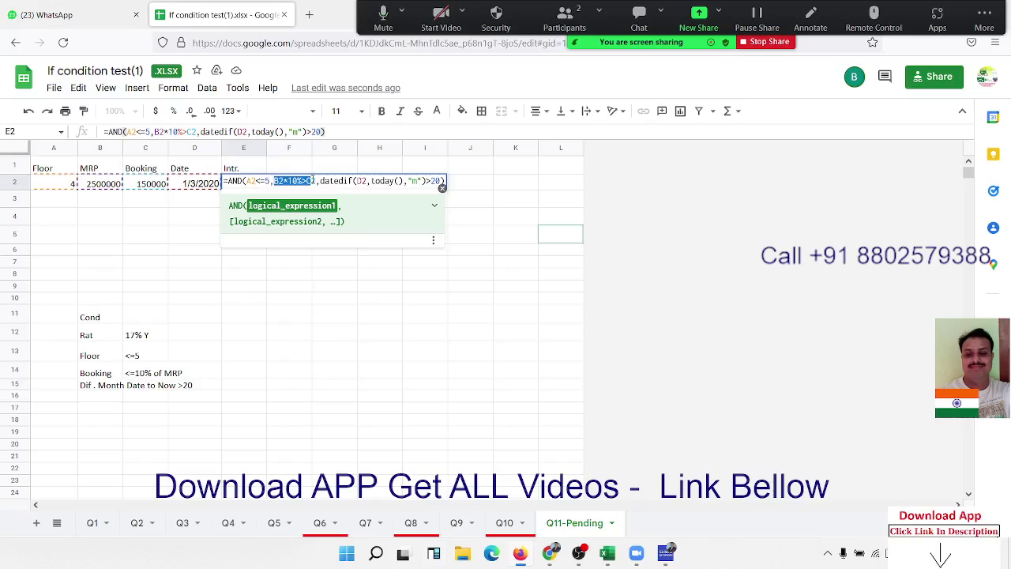
left_click_drag(312, 180, 316, 180)
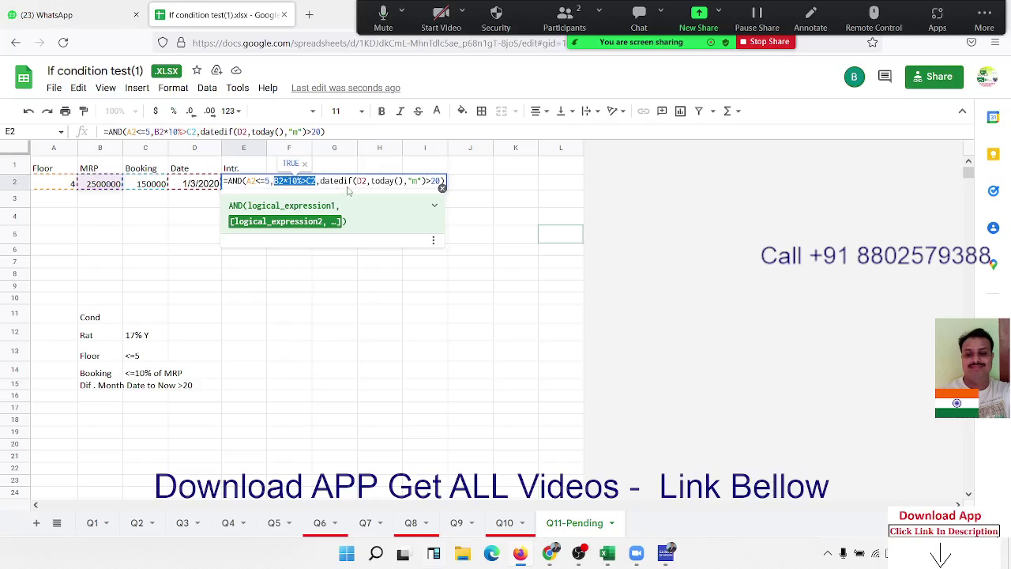
left_click_drag(340, 181, 427, 181)
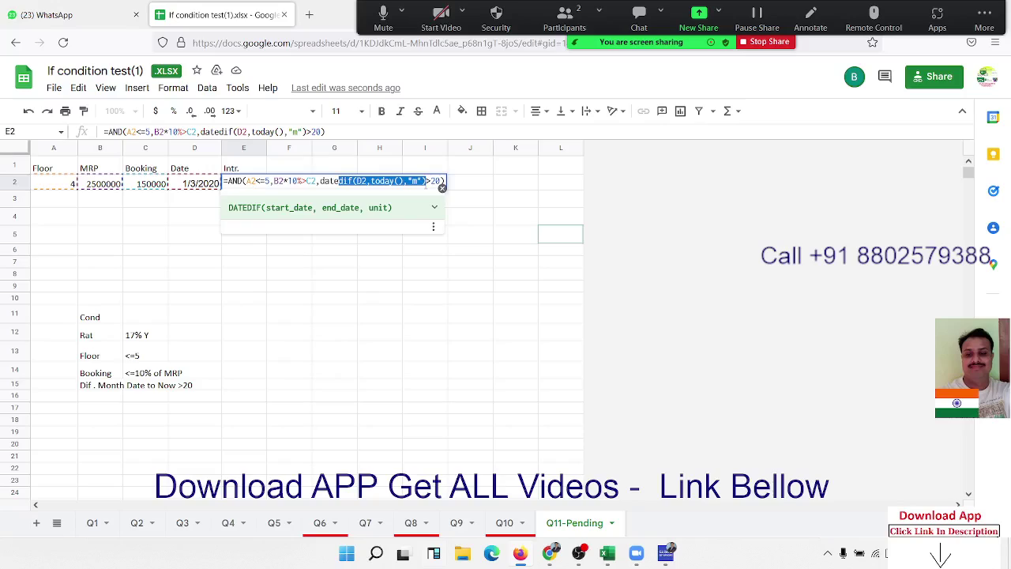
key("Return")
key("Up")
key("Right")
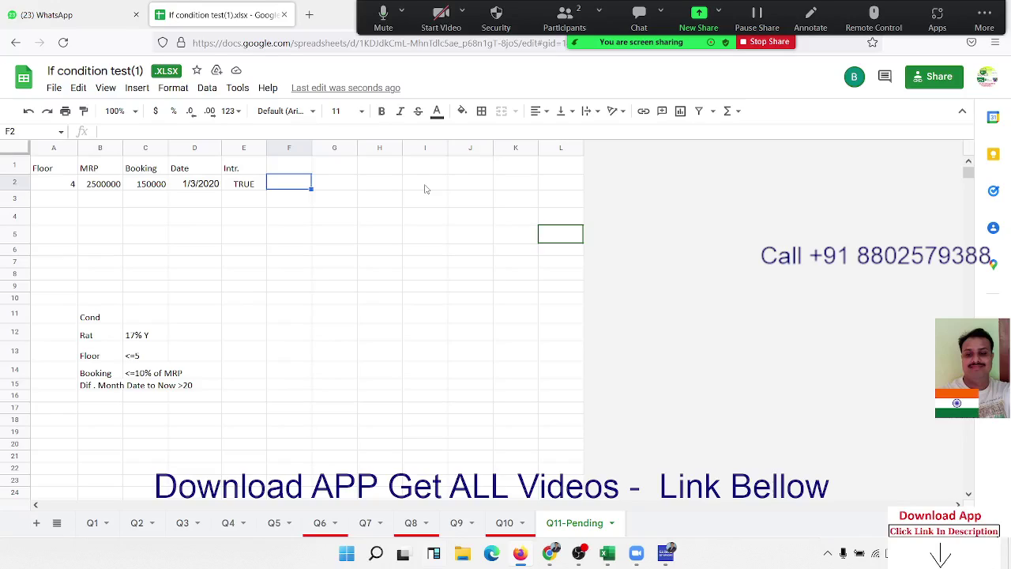
- In F2 build =(B2*10%-C2)*(17%/12)*( and begin the date-difference term
type("=")
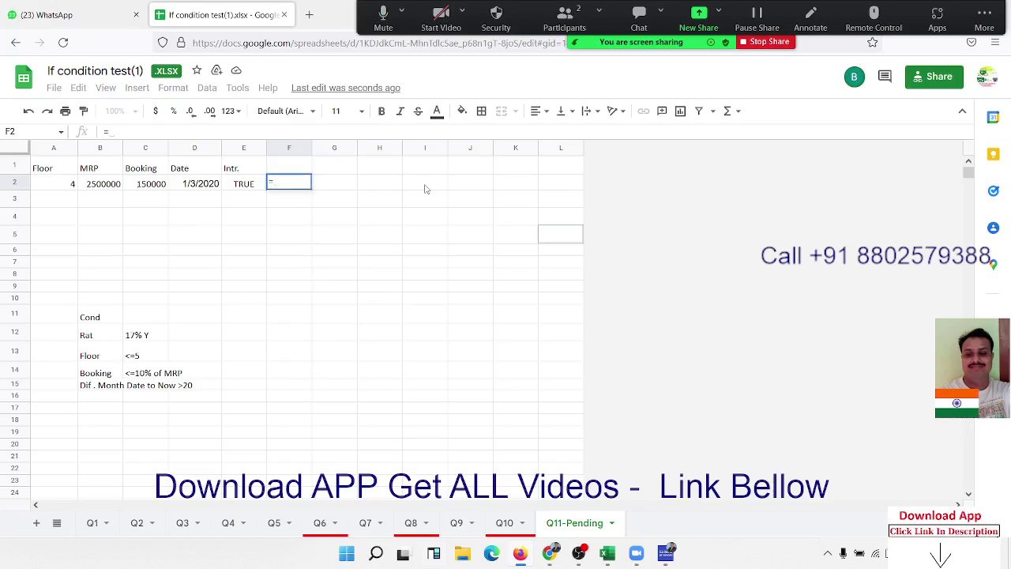
key("Left")
key("Left")
key("Left")
key("Left")
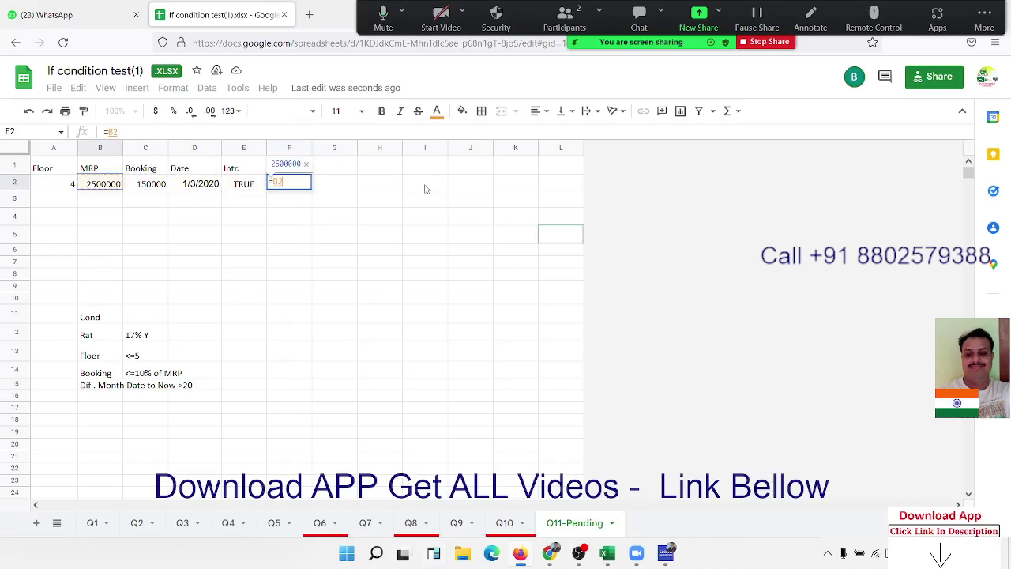
type("*10")
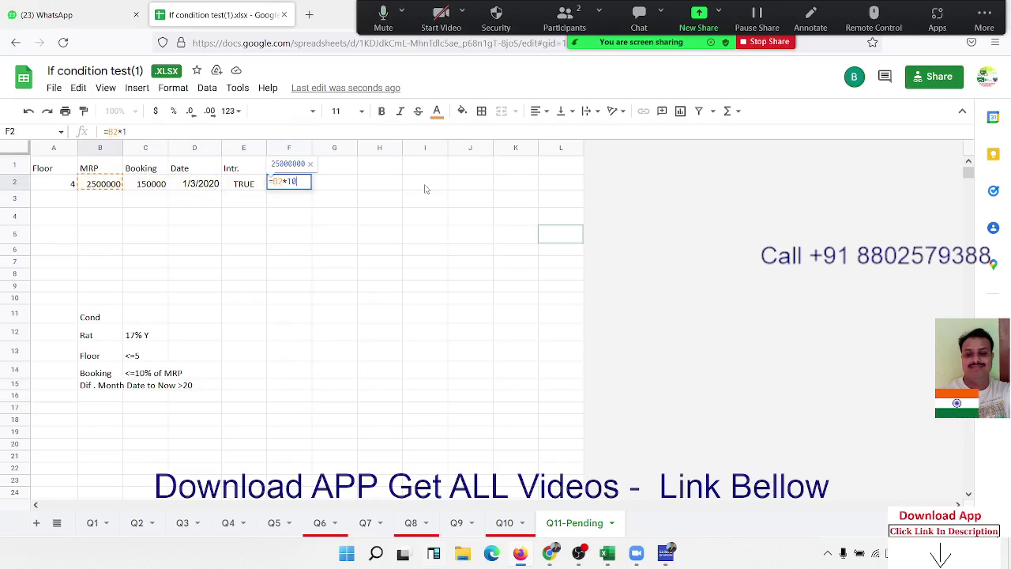
type("%-")
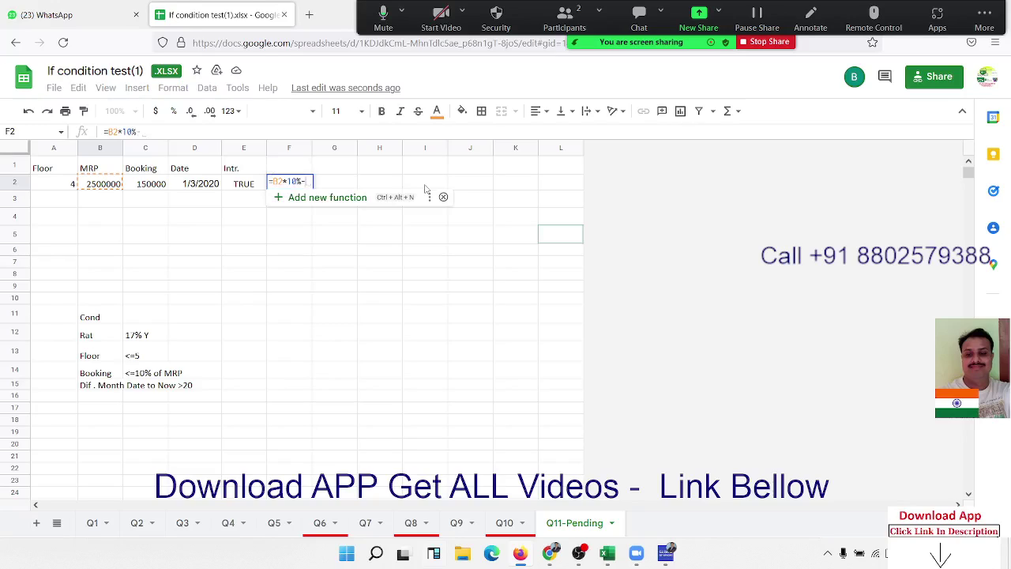
left_click(153, 184)
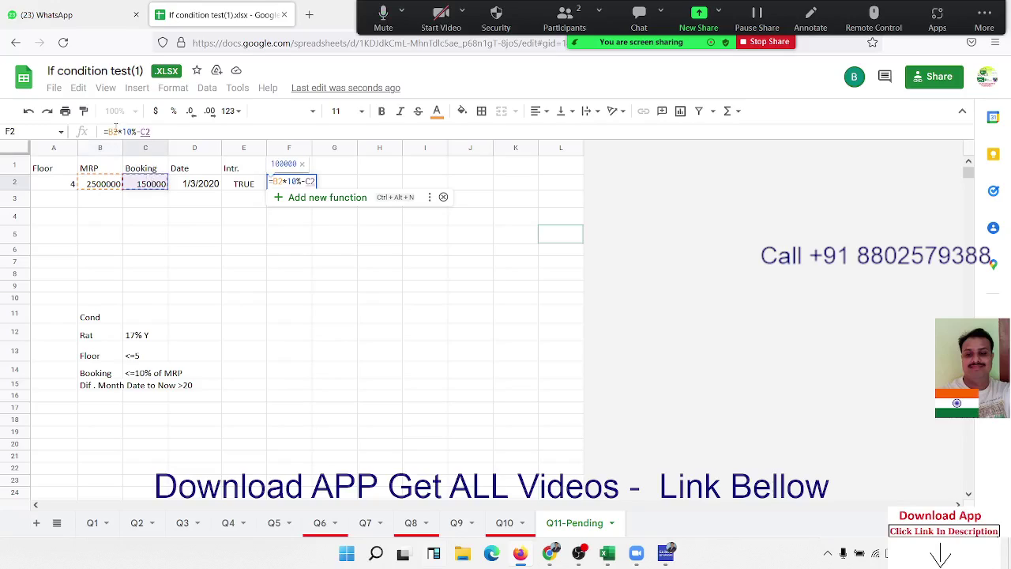
left_click(112, 131)
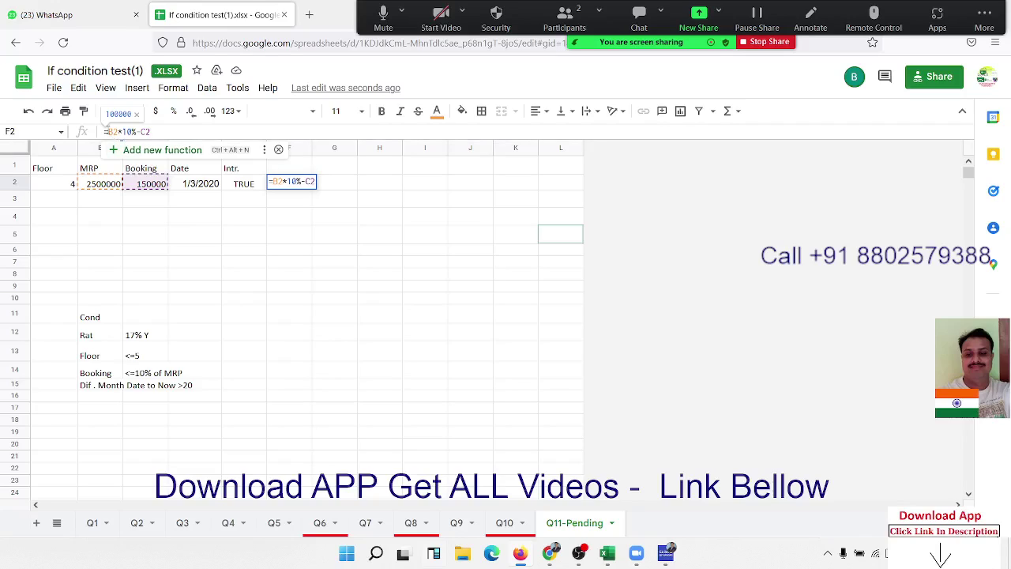
left_click(113, 132)
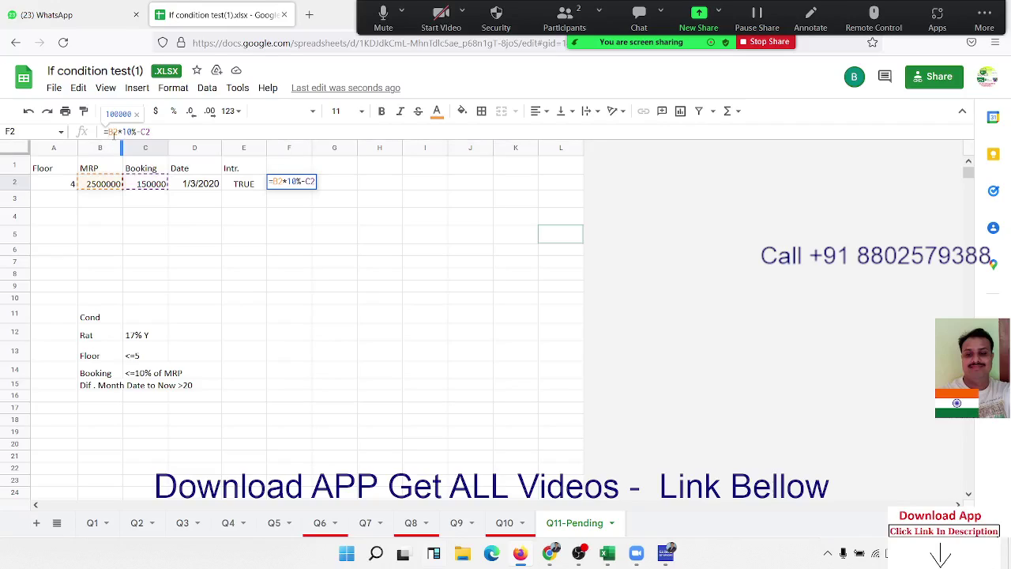
type("(")
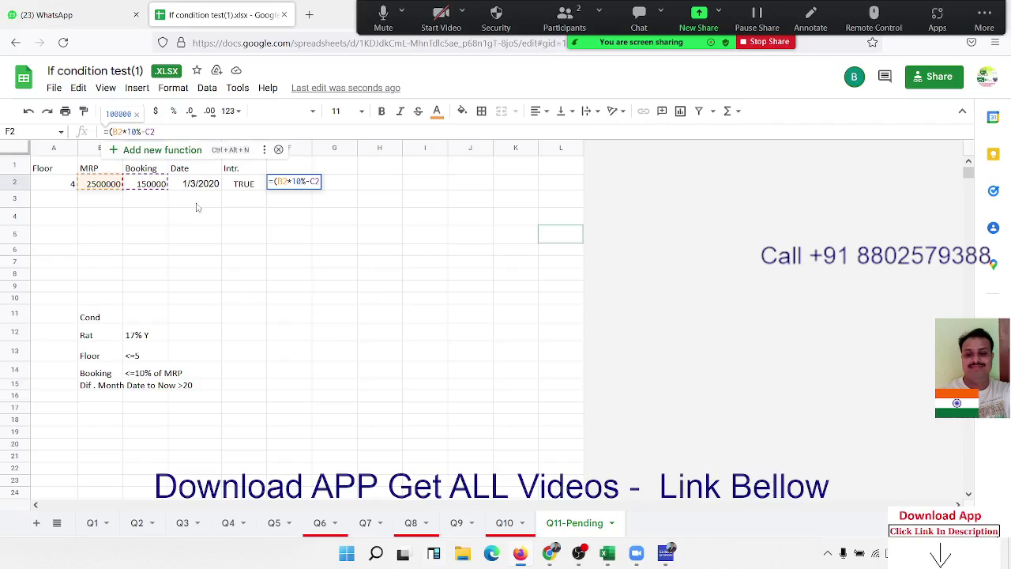
left_click(203, 132)
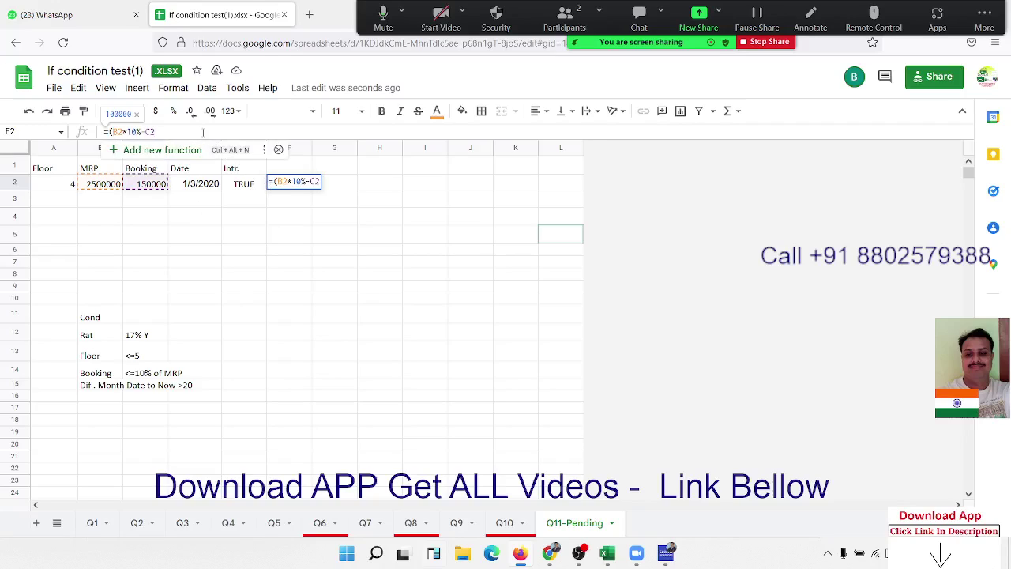
type(")*")
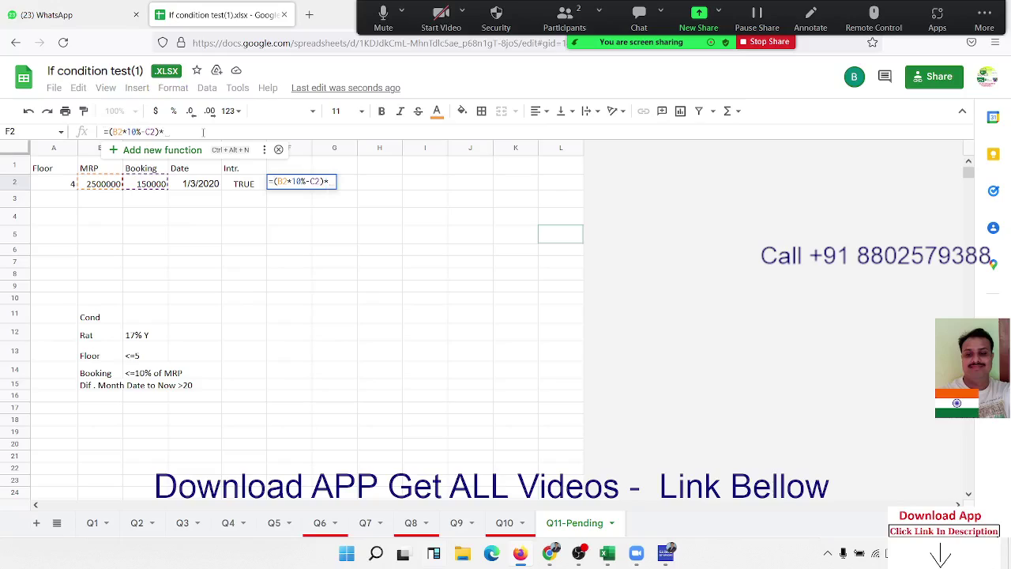
type("(17")
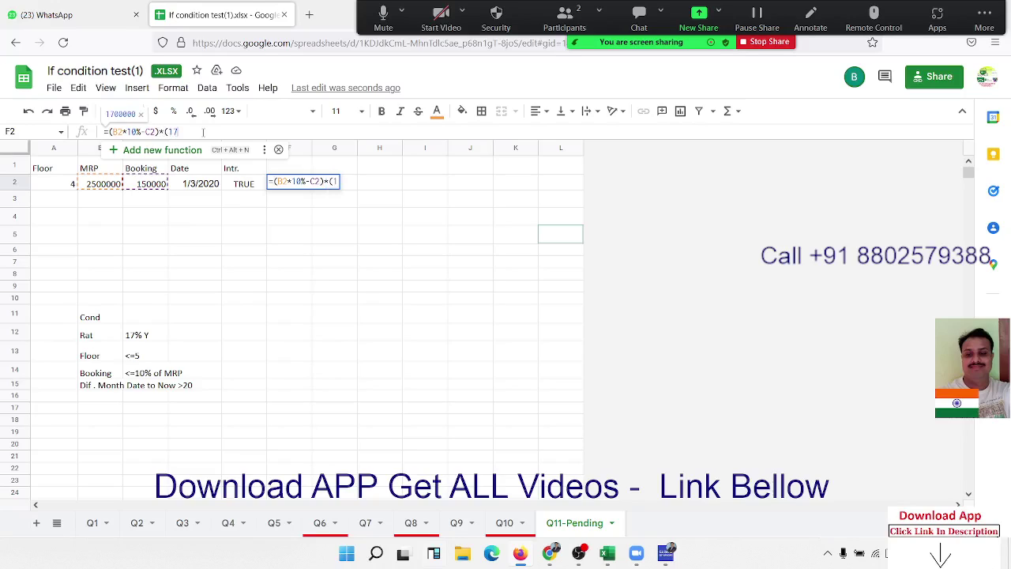
type("%/")
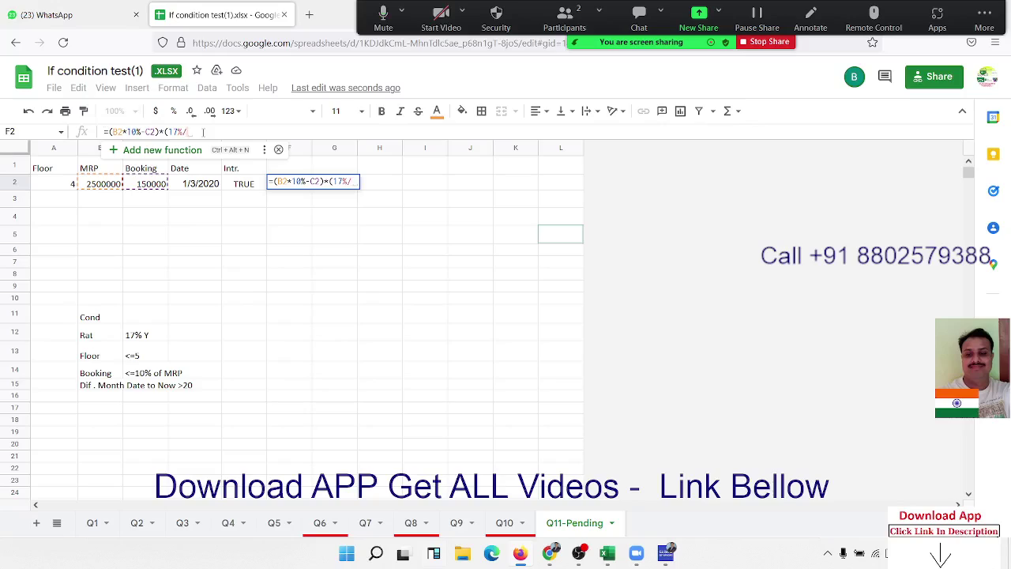
type("12")
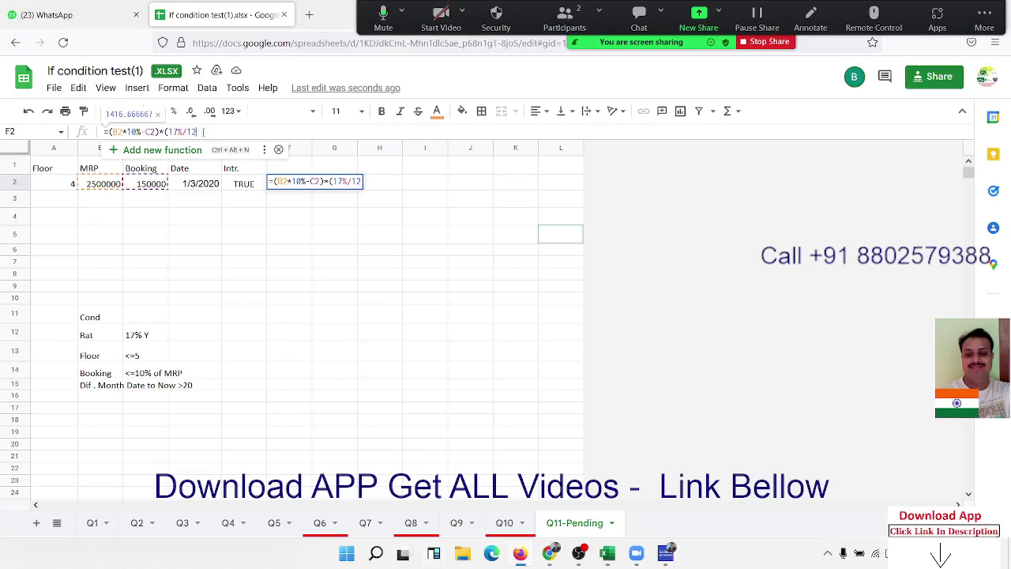
type(")")
type("*")
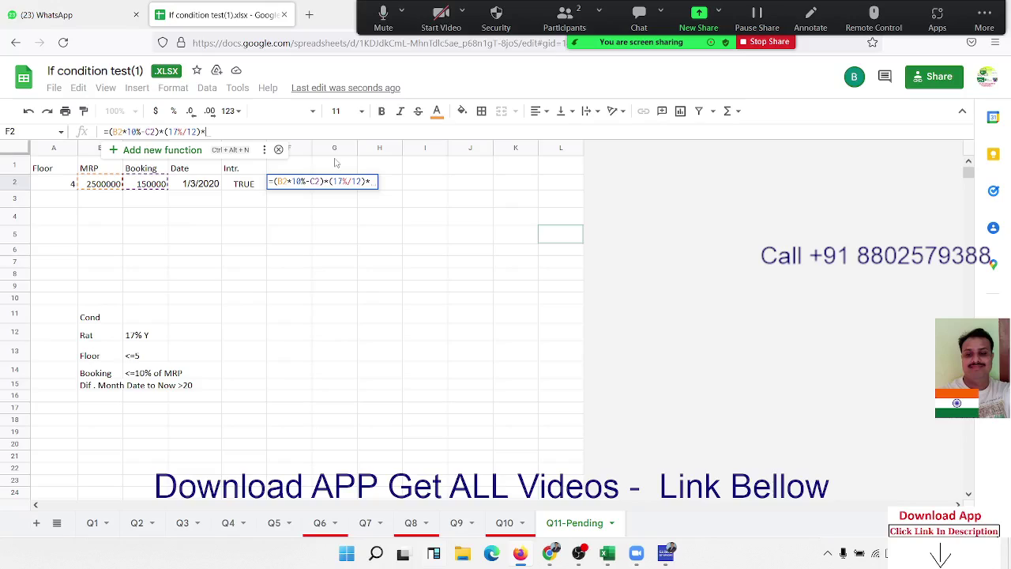
type("(da")
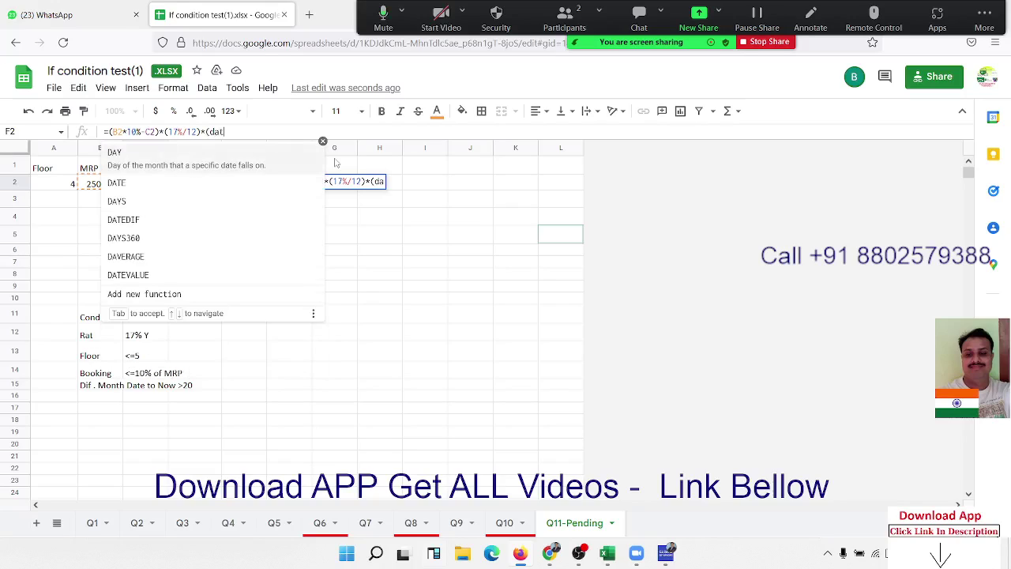
type("te")
- Finish F2 with DATEDIF(D2,today(),"m")-20) and enter it, giving 17000
key("Down")
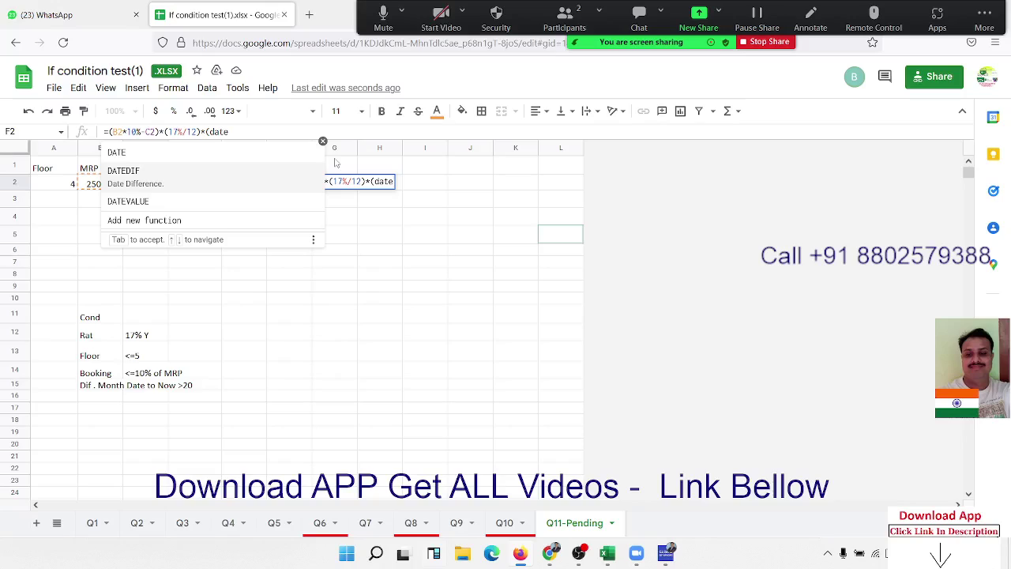
key("Tab")
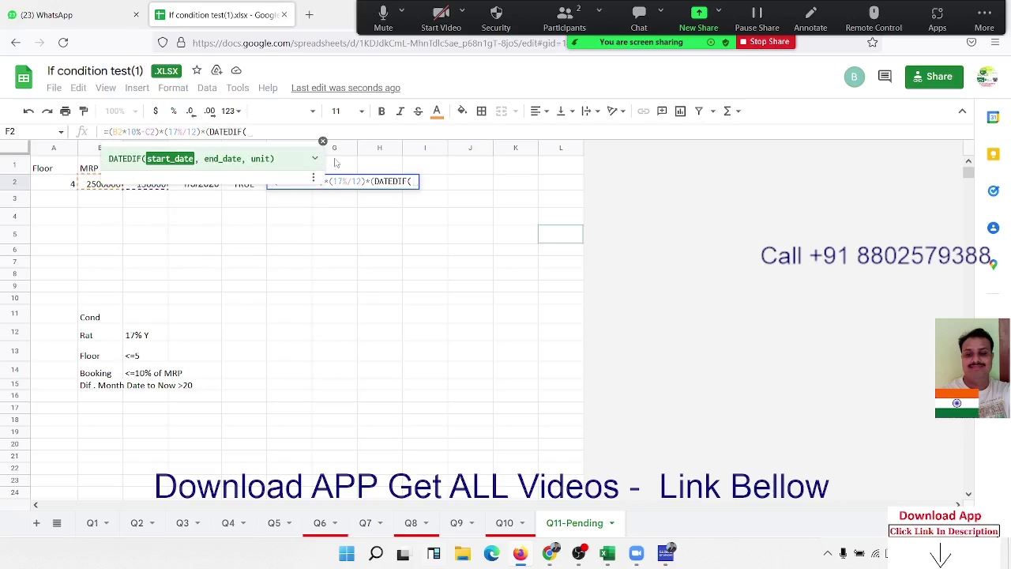
left_click(204, 204)
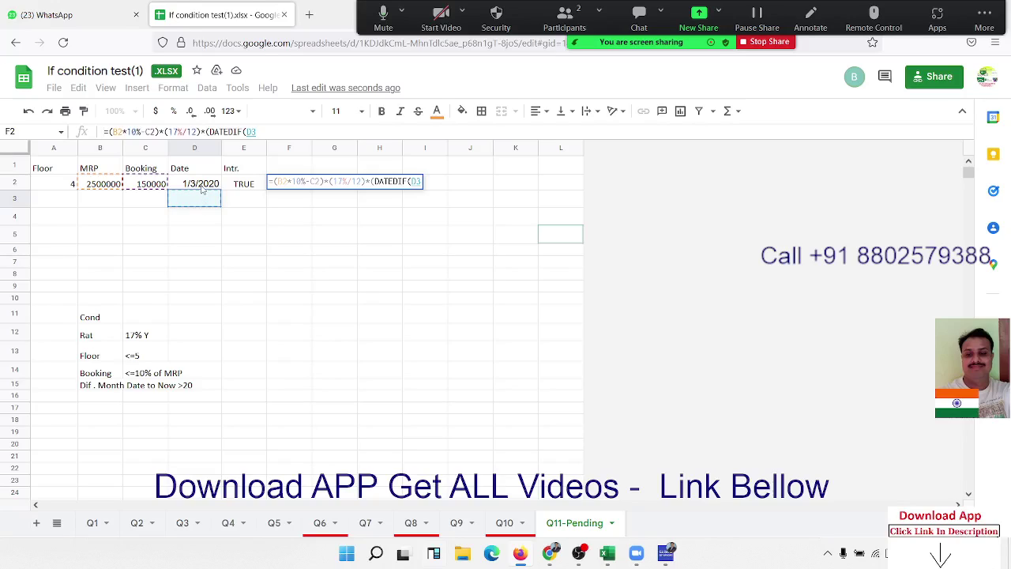
left_click(203, 187)
type(",toda")
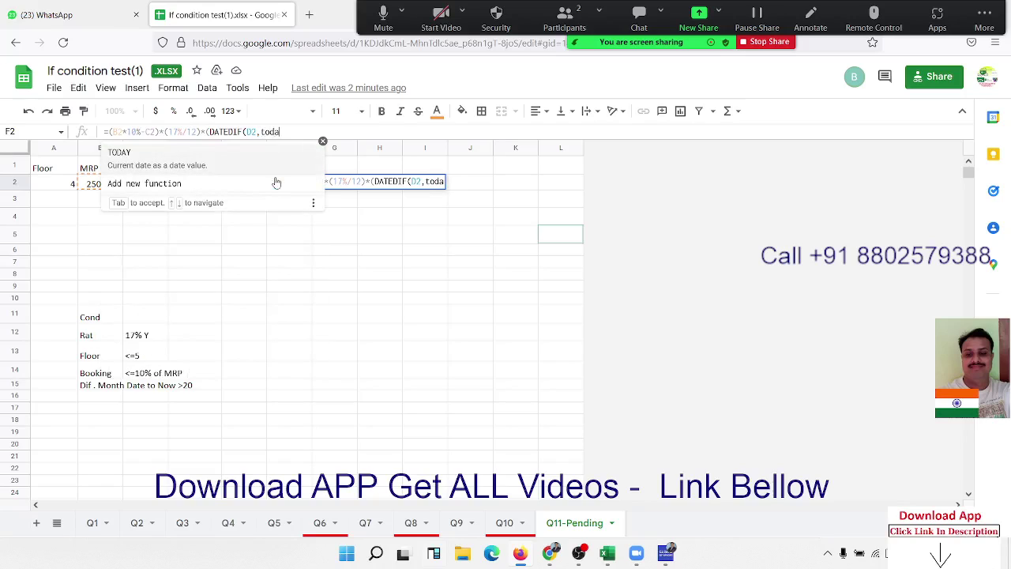
type("y()m")
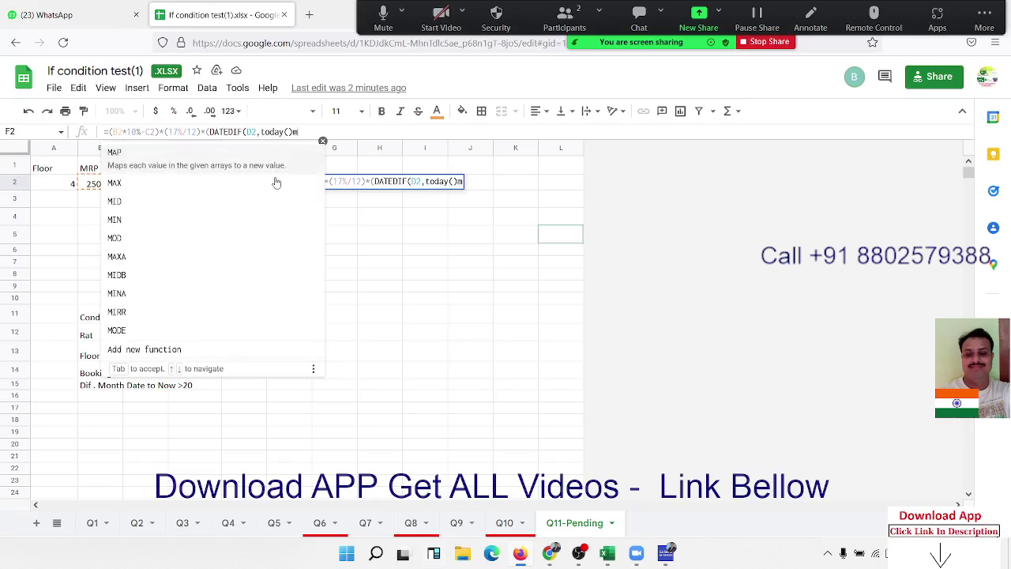
key("BackSpace")
type(",\"")
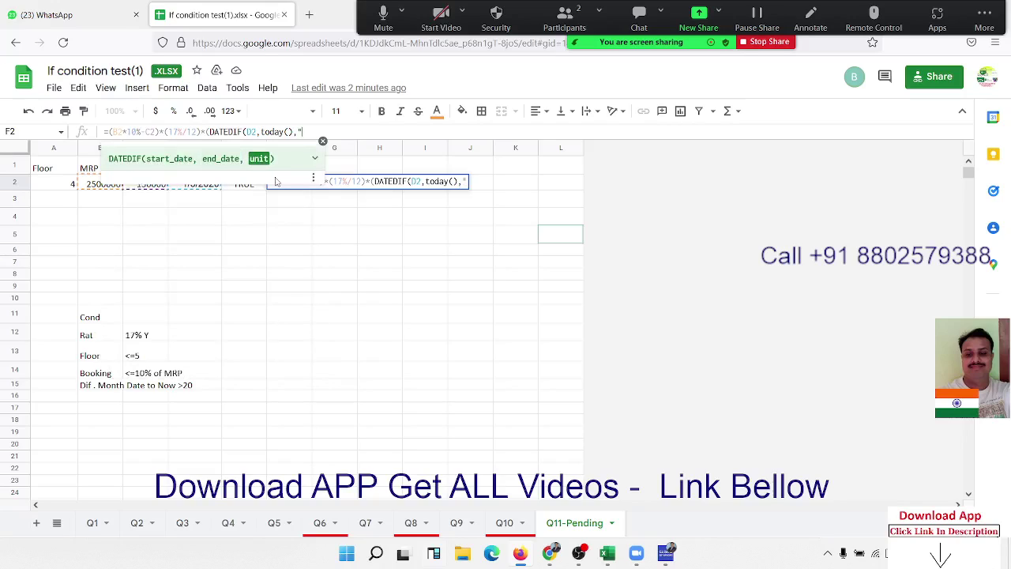
type("m\"")
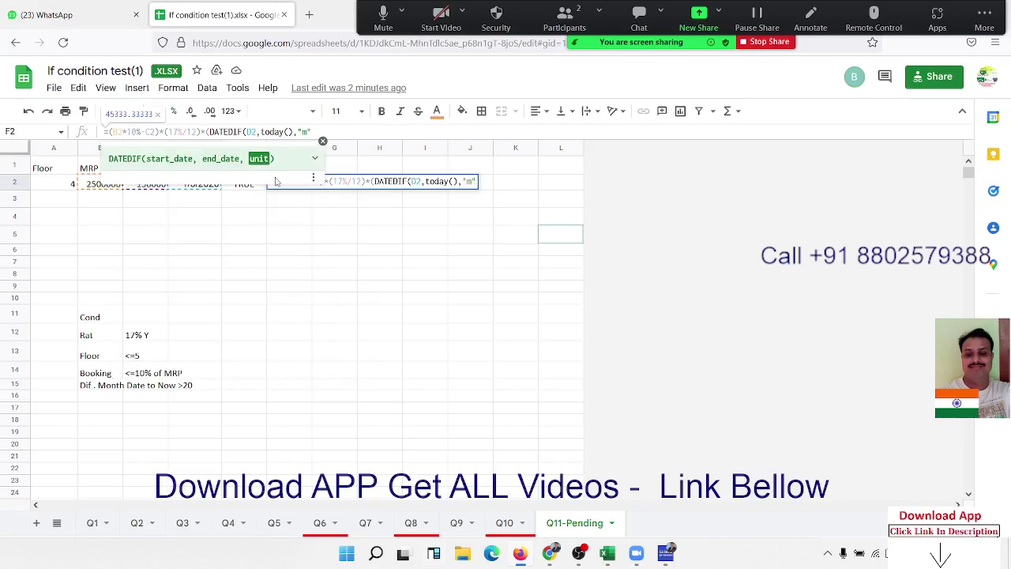
type(")-")
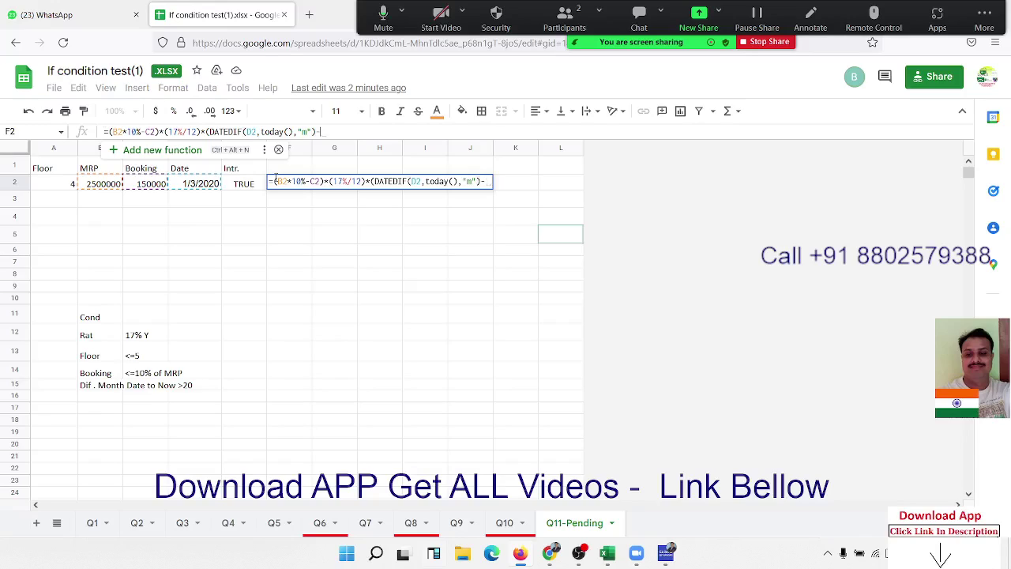
type("20)")
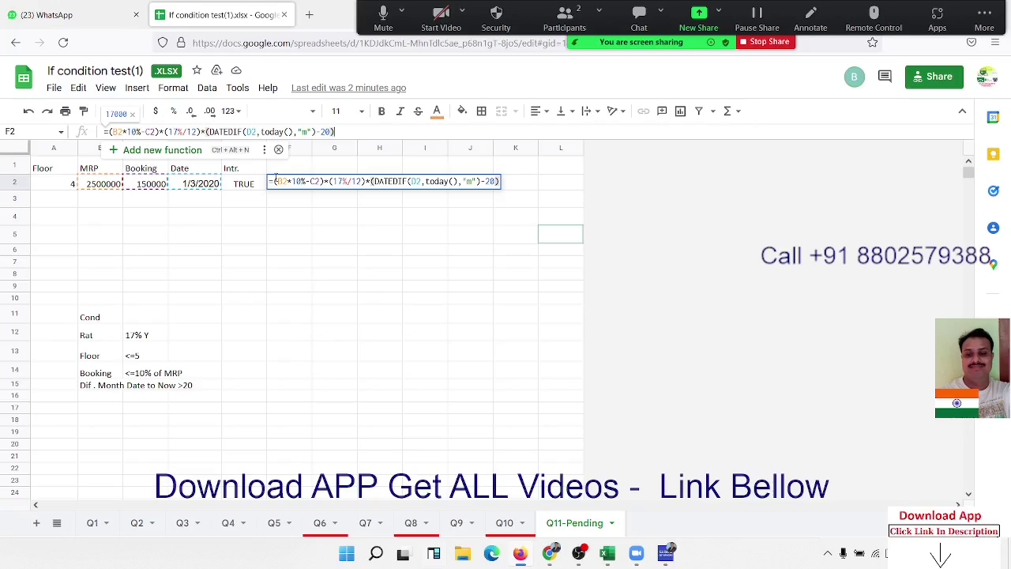
key("Return")
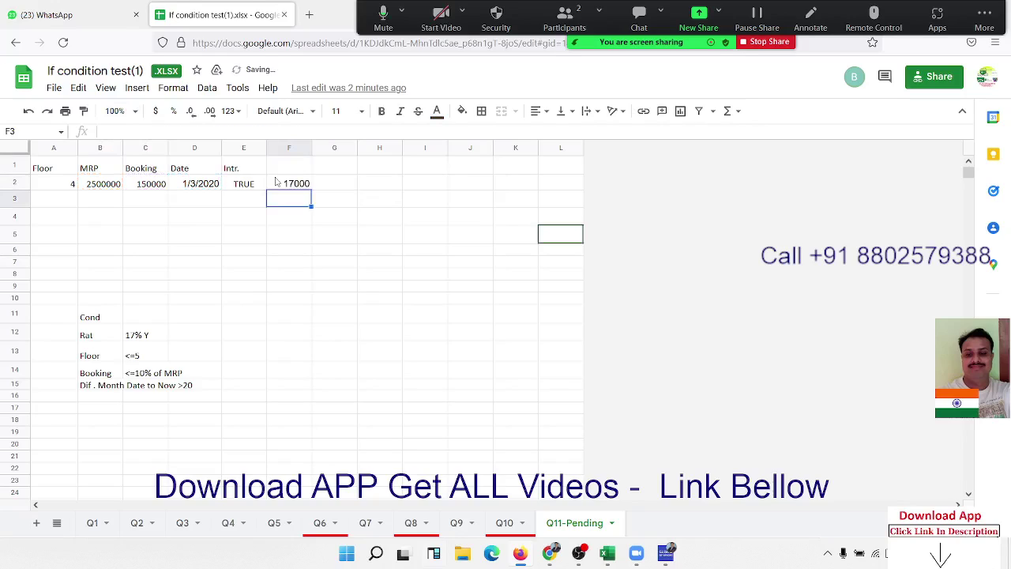
left_click(276, 181)
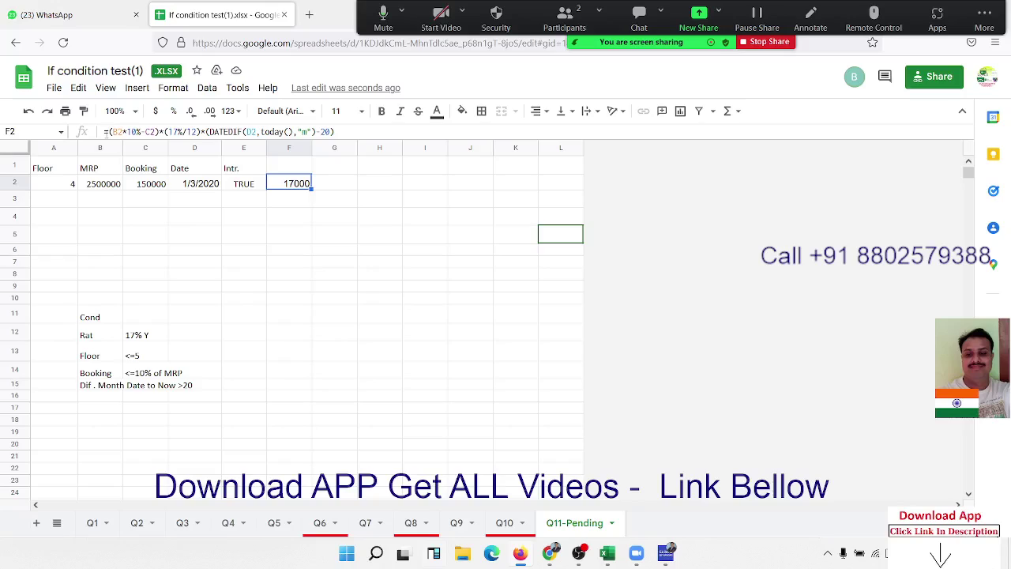
left_click_drag(105, 131, 162, 146)
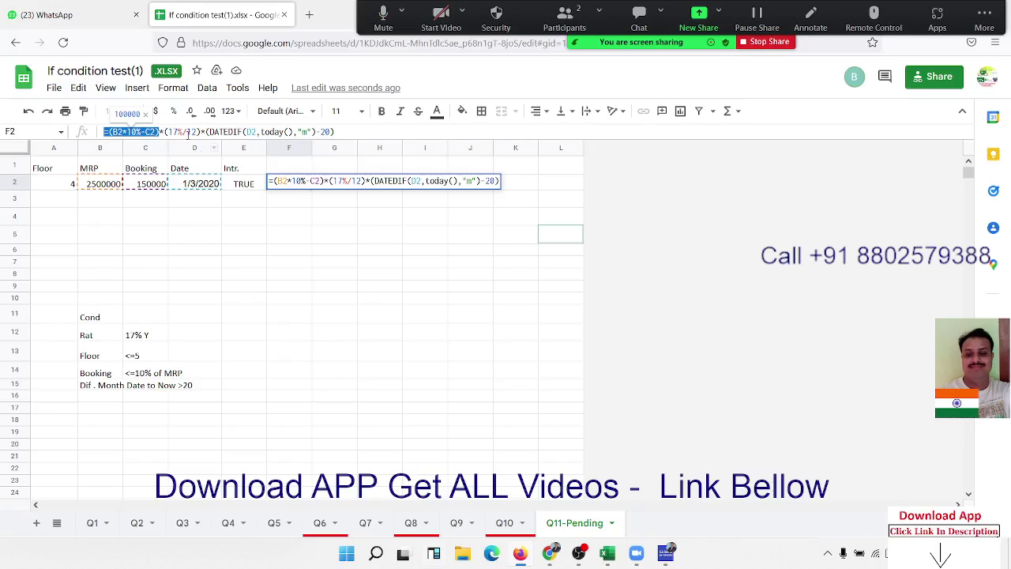
left_click_drag(169, 132, 199, 131)
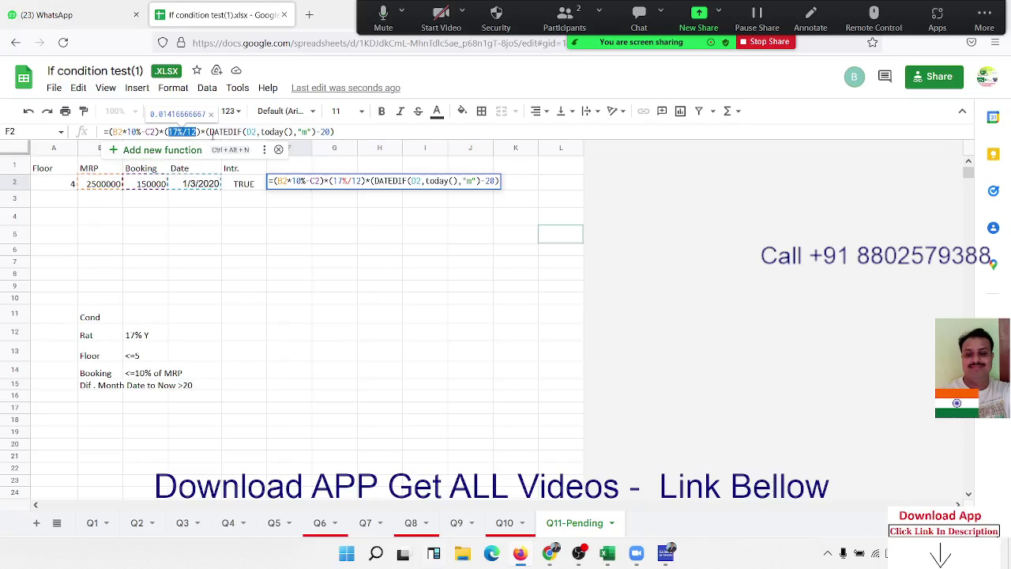
left_click(212, 133)
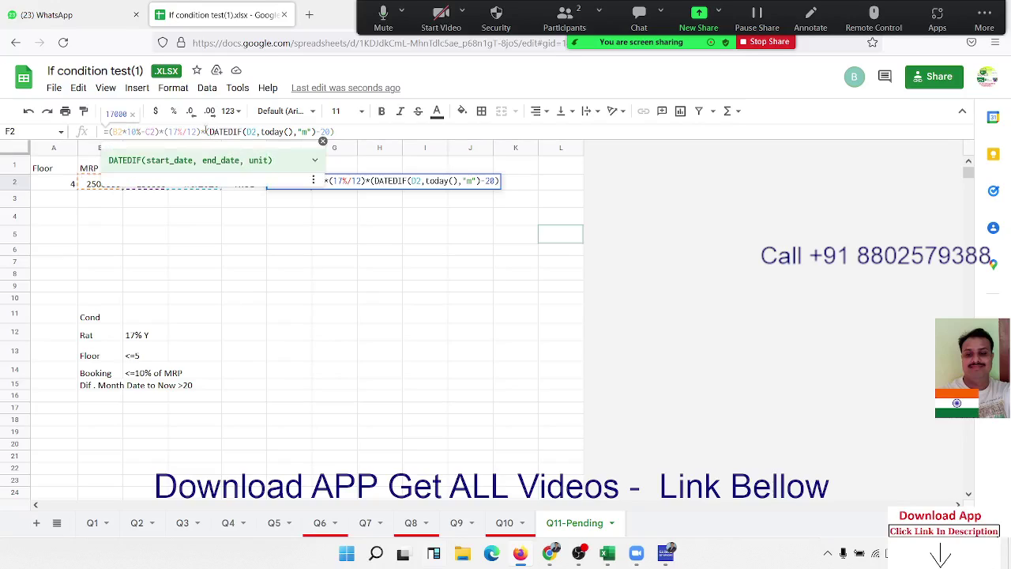
left_click(207, 131)
left_click_drag(209, 132, 318, 132)
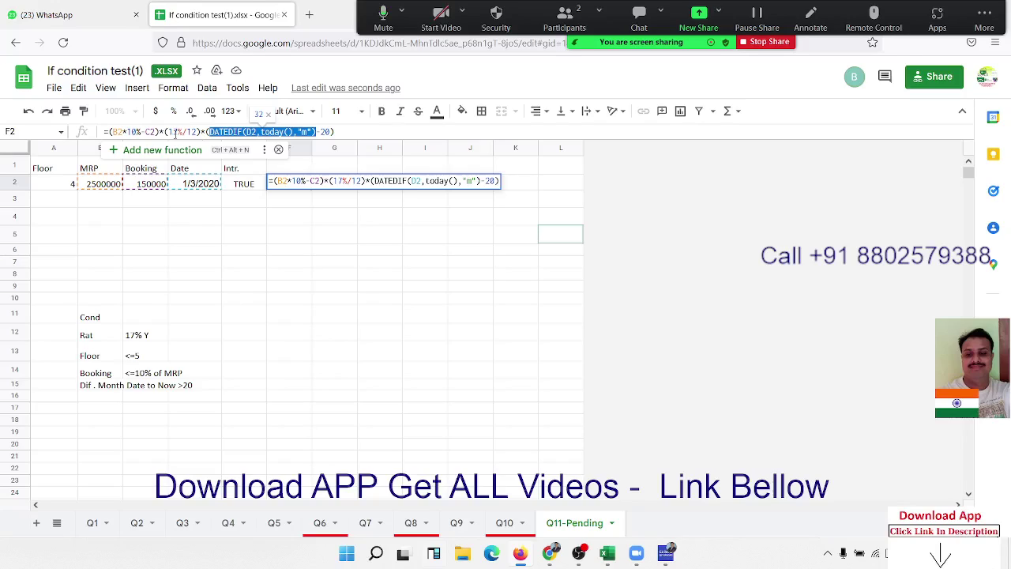
left_click_drag(160, 131, 111, 131)
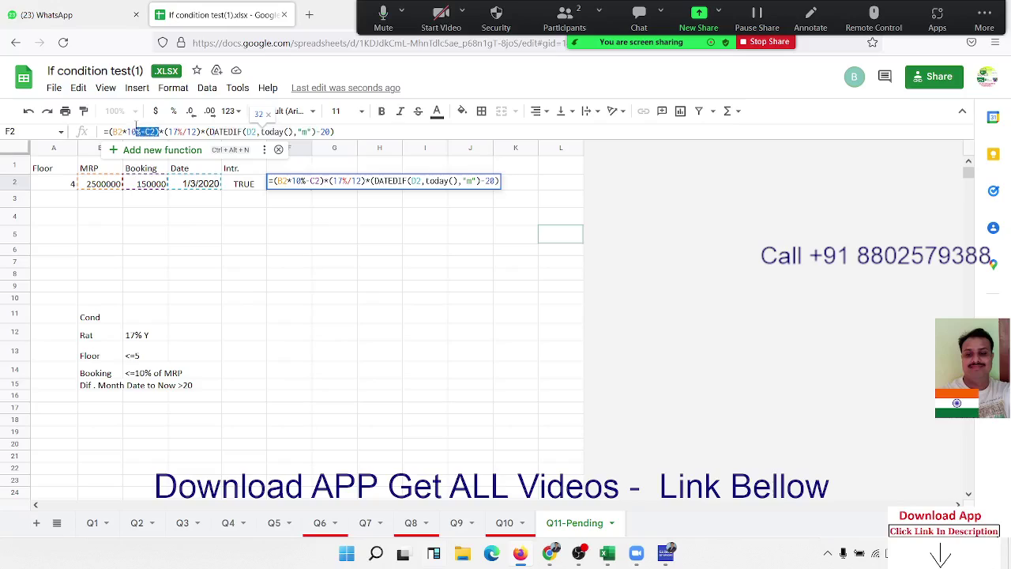
left_click_drag(197, 131, 175, 131)
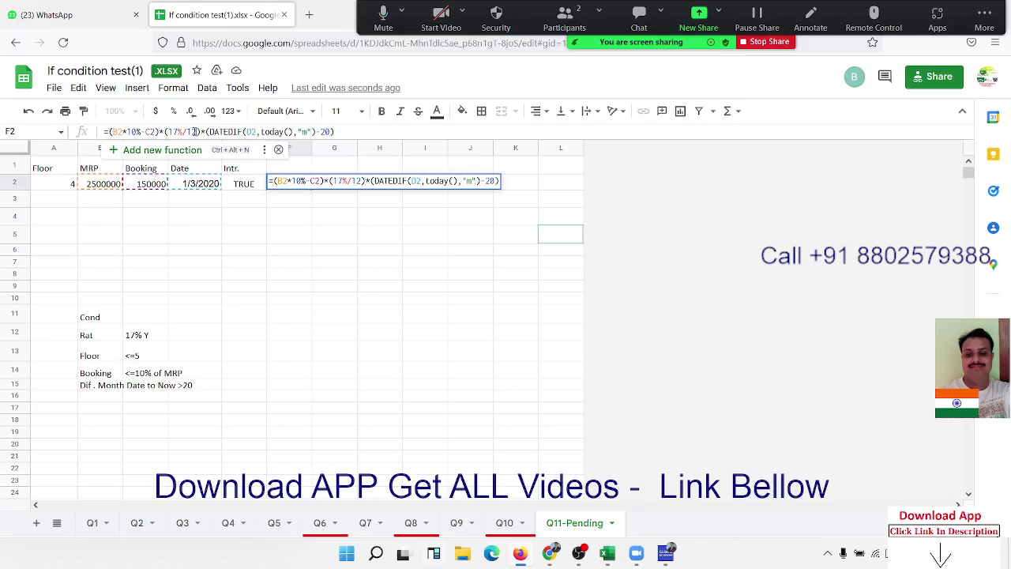
left_click_drag(335, 131, 206, 131)
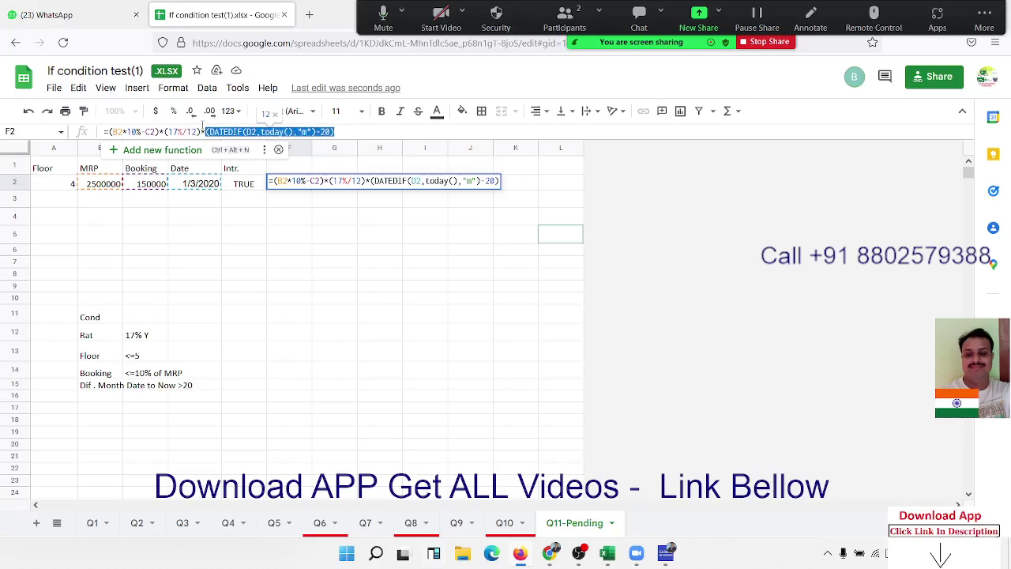
key("Return")
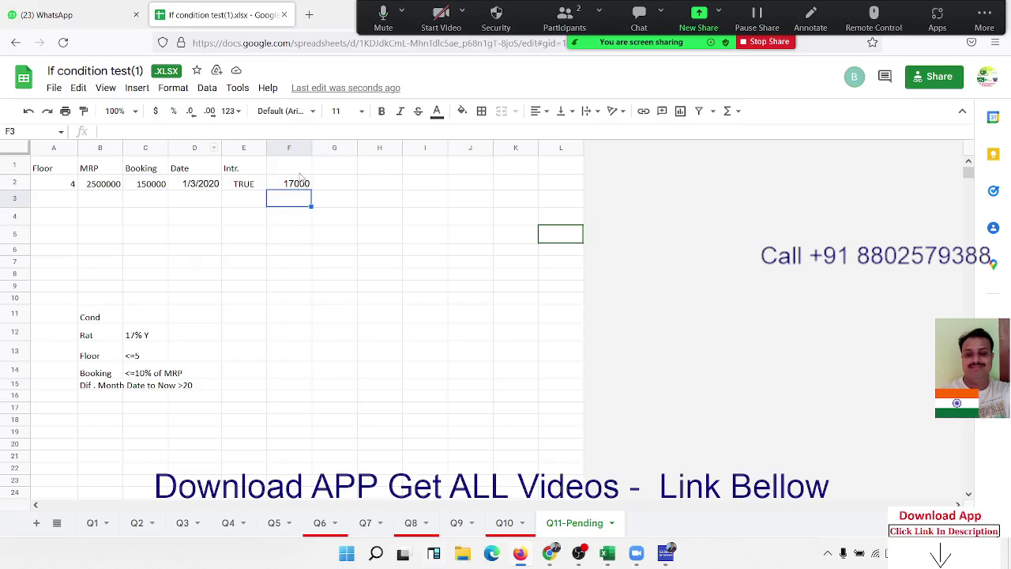
- After checking F2 and E2, enter =IF(E2,F2,0) in G2
left_click(300, 186)
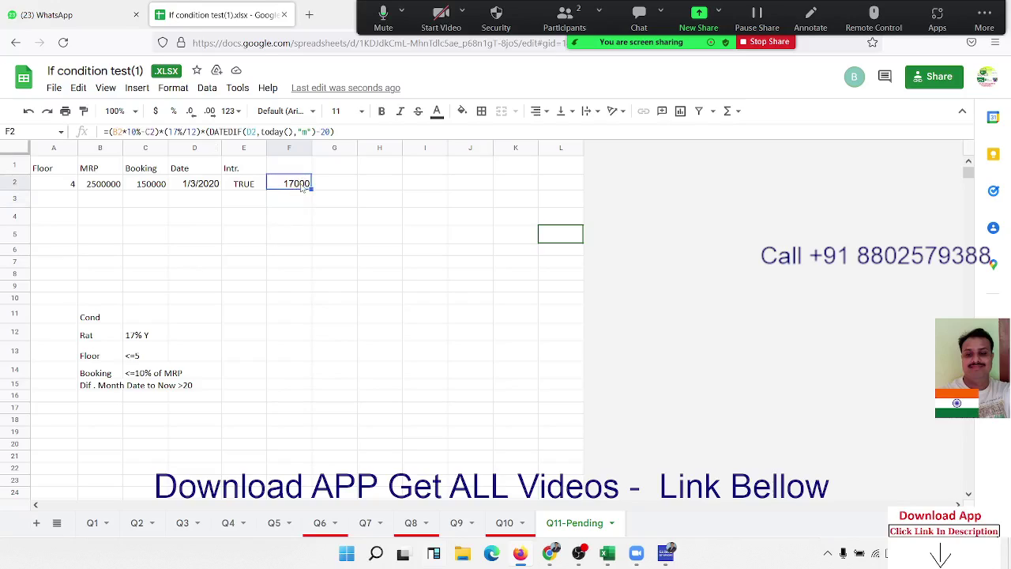
left_click(247, 187)
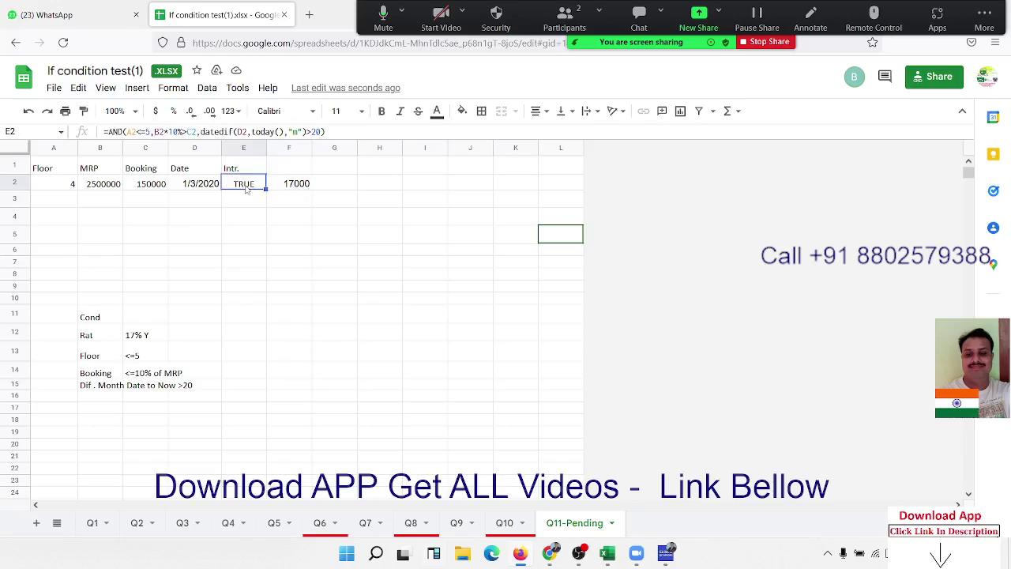
left_click(348, 183)
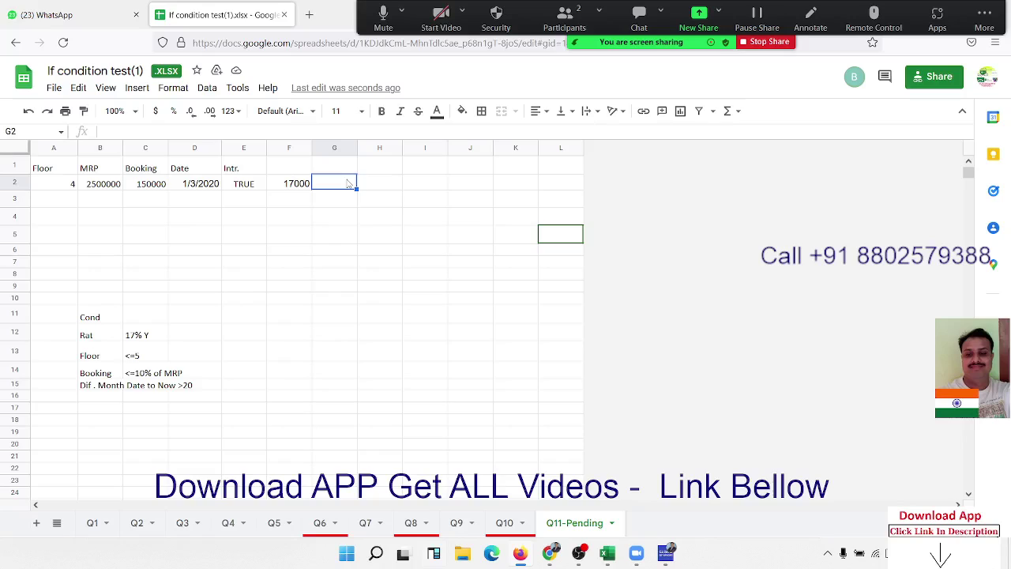
type("=if")
key("Tab")
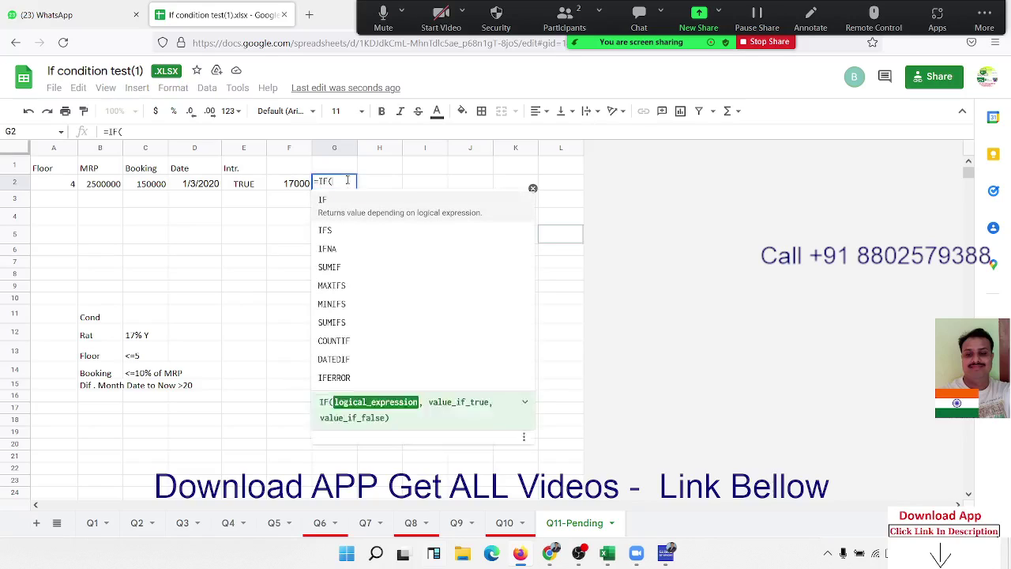
left_click(259, 187)
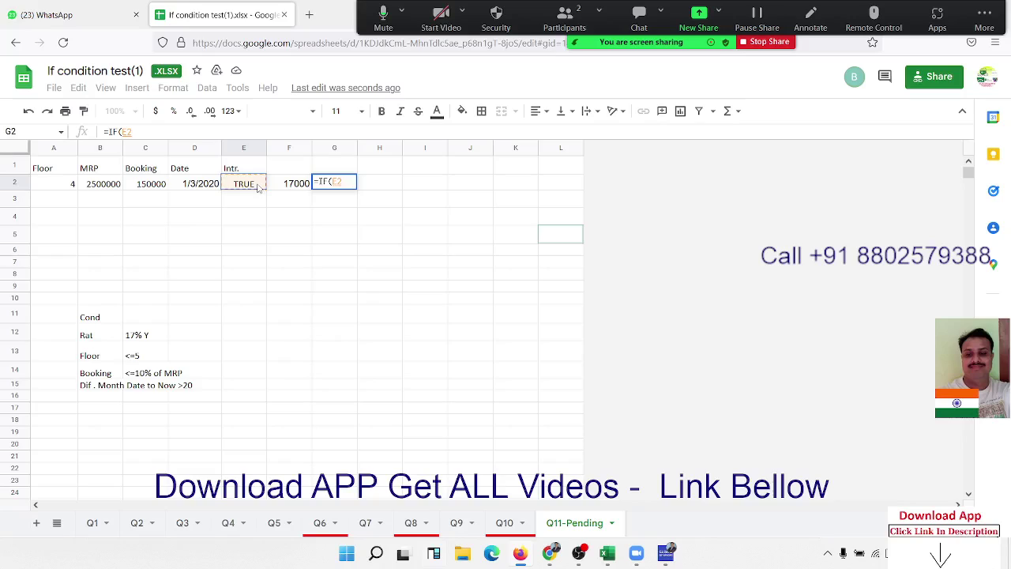
type(",")
left_click(298, 187)
type(",")
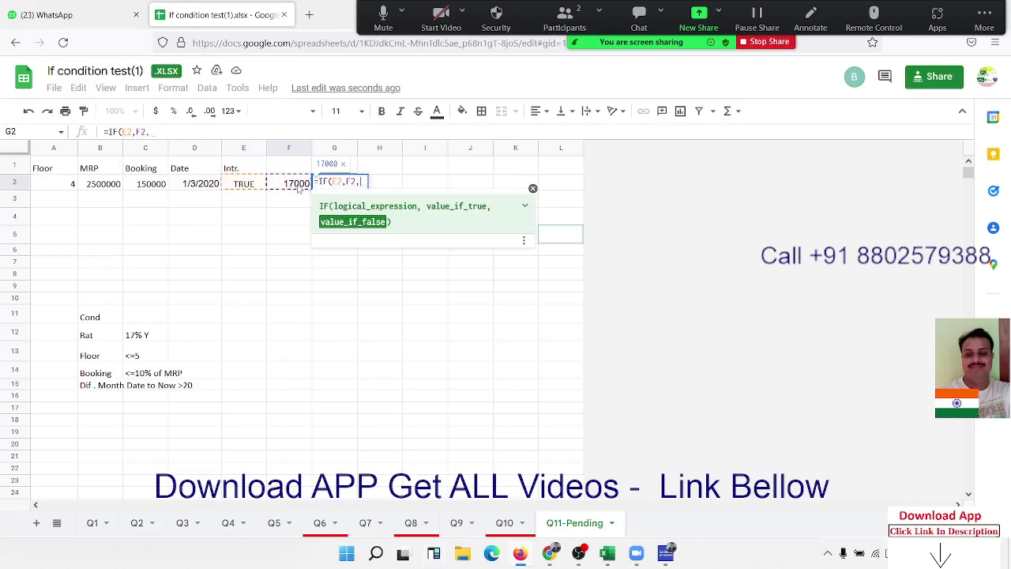
type("0")
key("Return")
- Copy the AND condition text from E2's formula
key("Up")
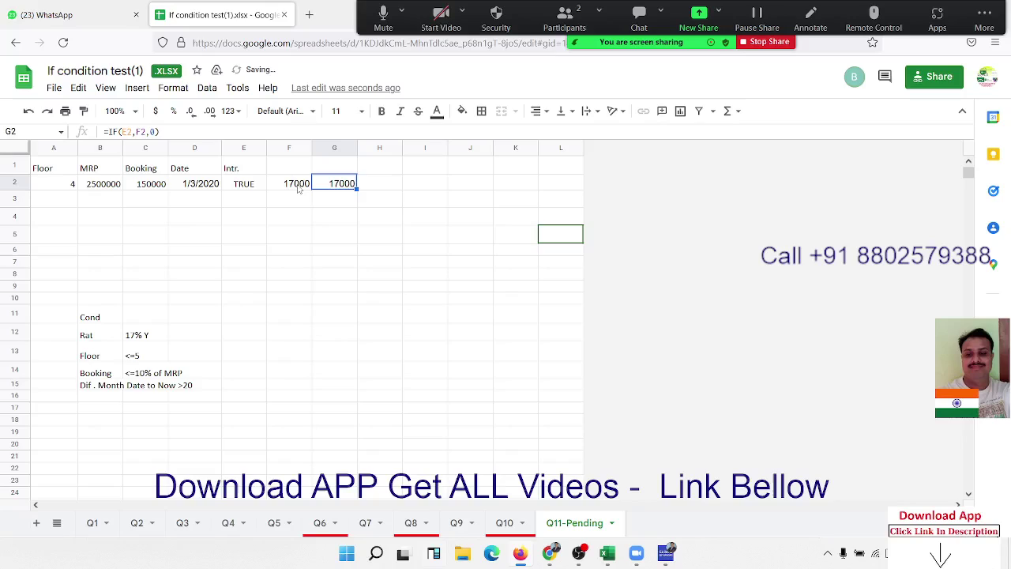
left_click(248, 184)
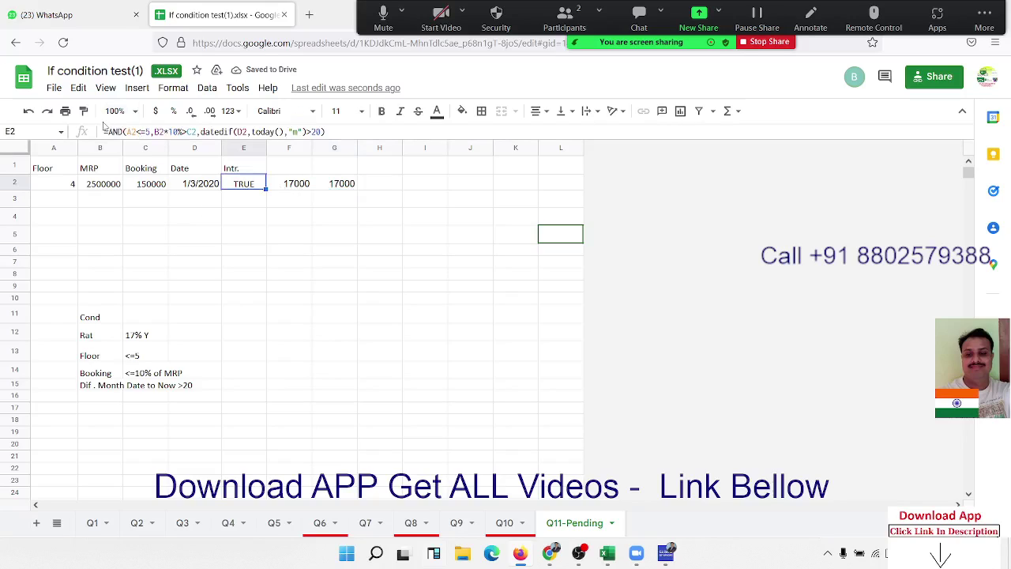
left_click_drag(109, 131, 419, 134)
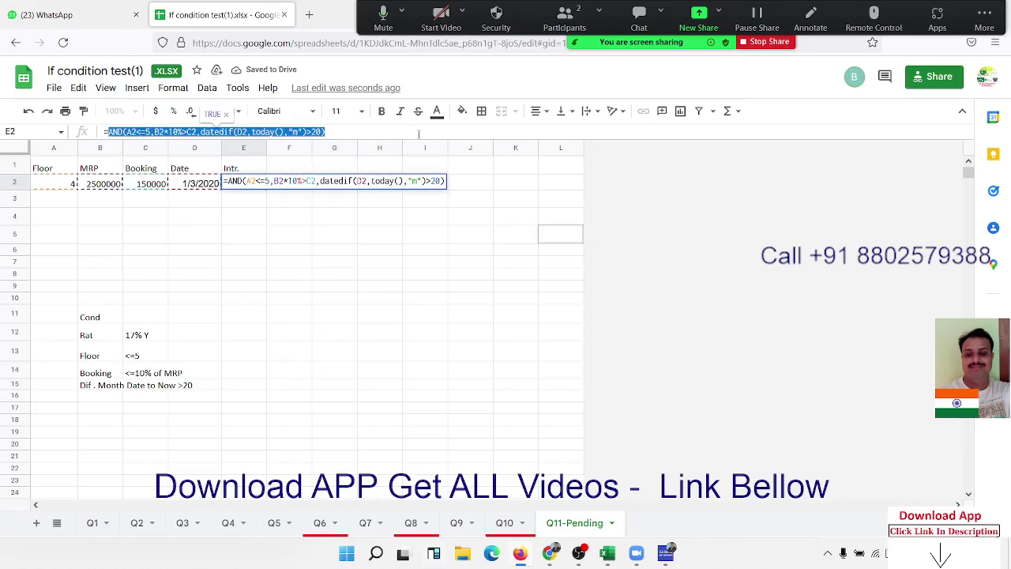
key("Escape")
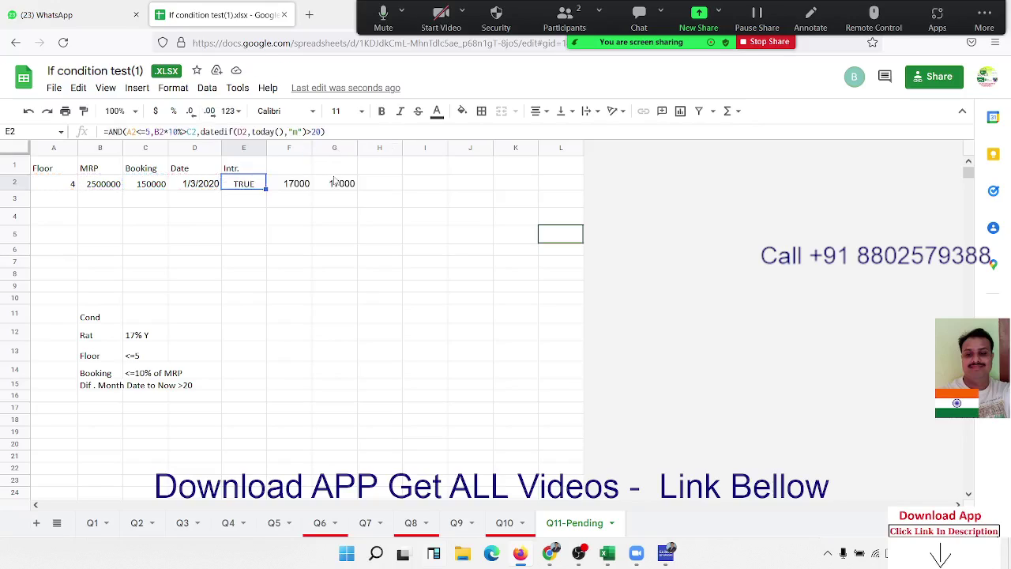
left_click(335, 182)
double_click(337, 182)
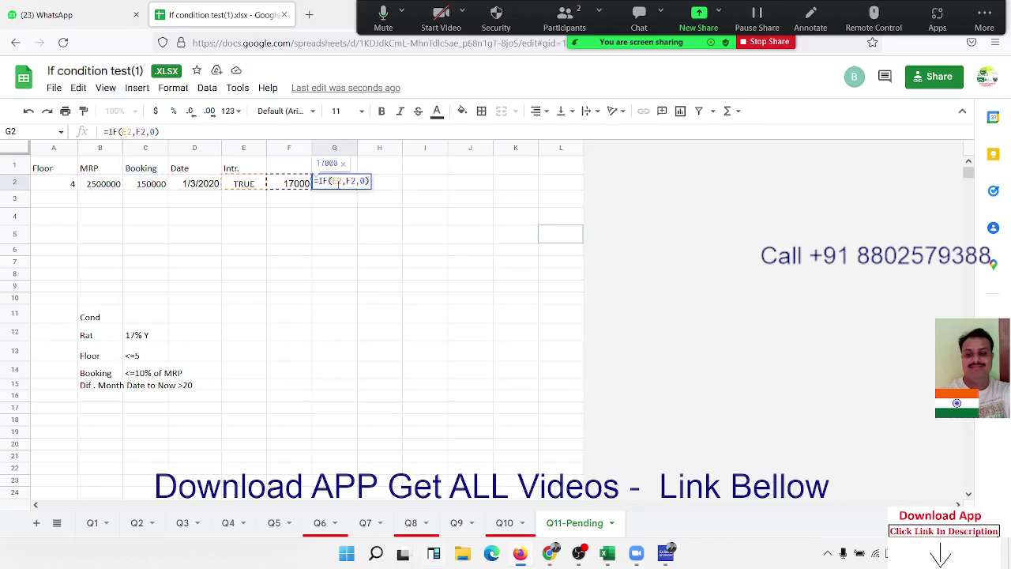
double_click(337, 182)
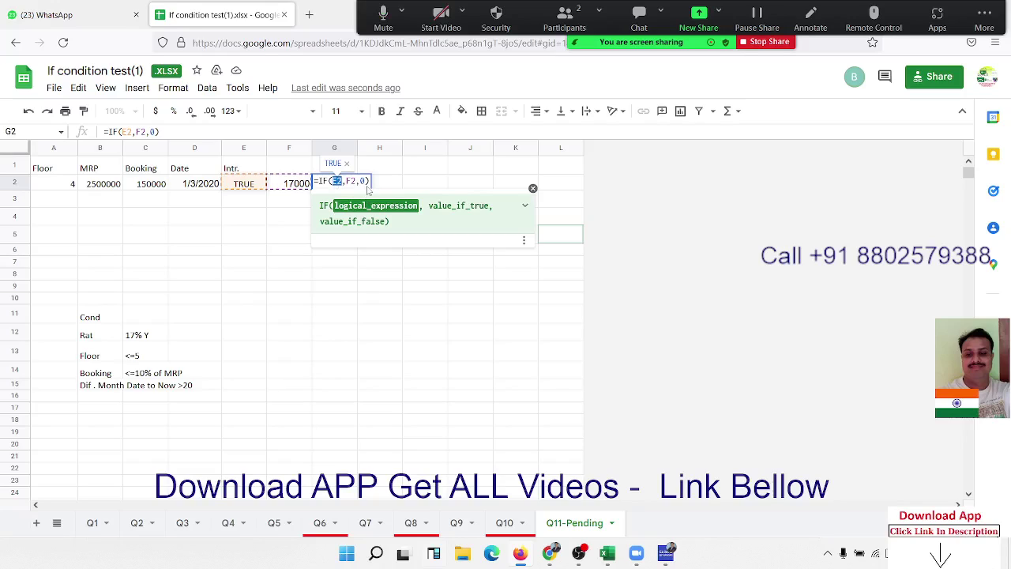
key("ctrl+v")
key("Return")
key("Up")
key("Left")
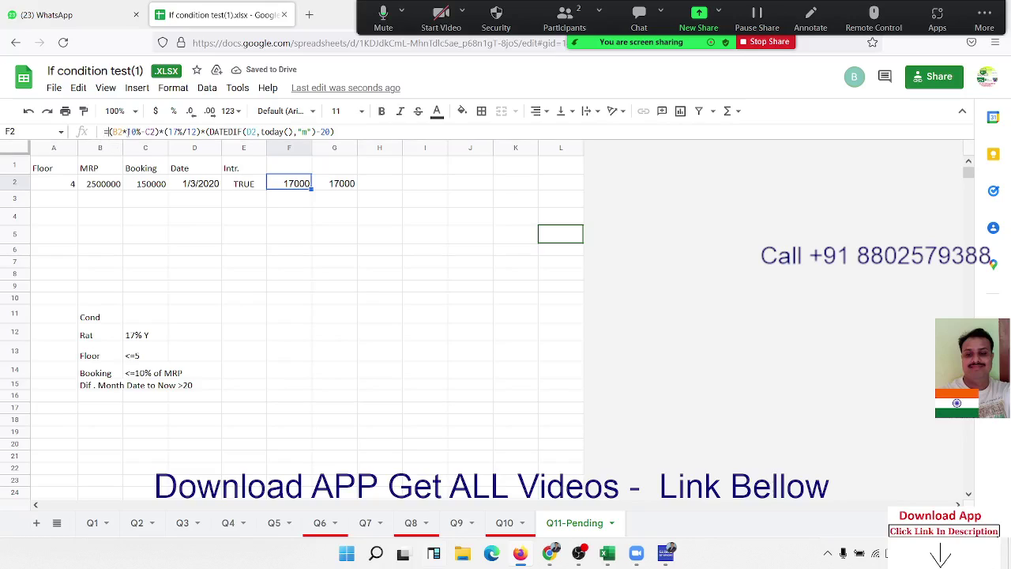
left_click(128, 132)
key("Escape")
double_click(335, 183)
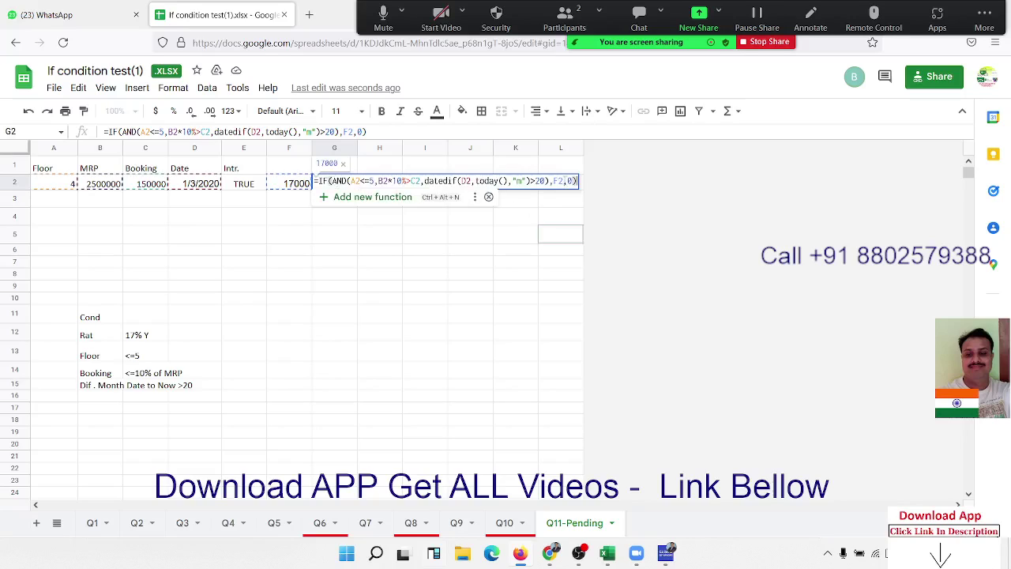
double_click(563, 180)
key("ctrl+v")
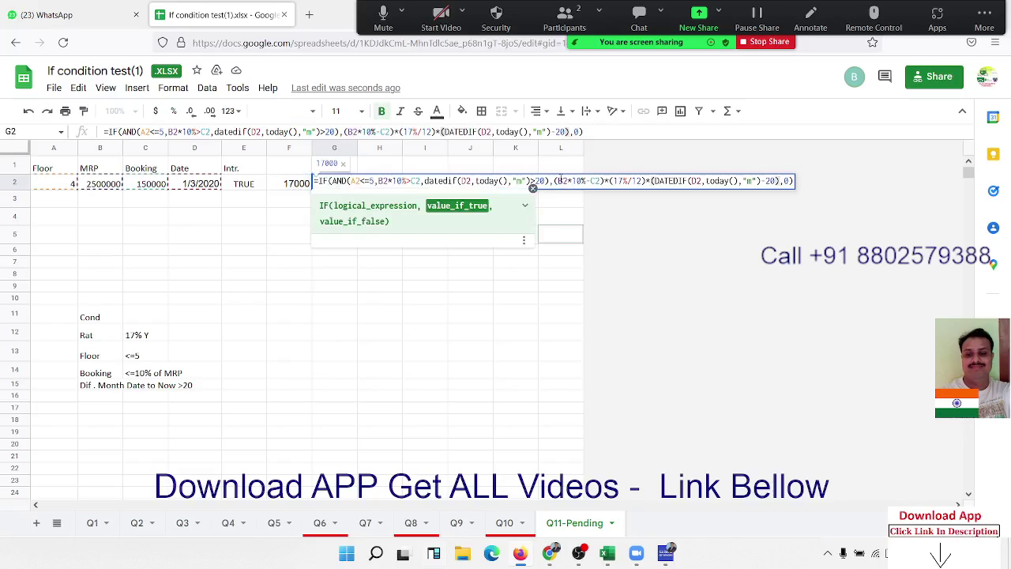
key("Return")
key("Up")
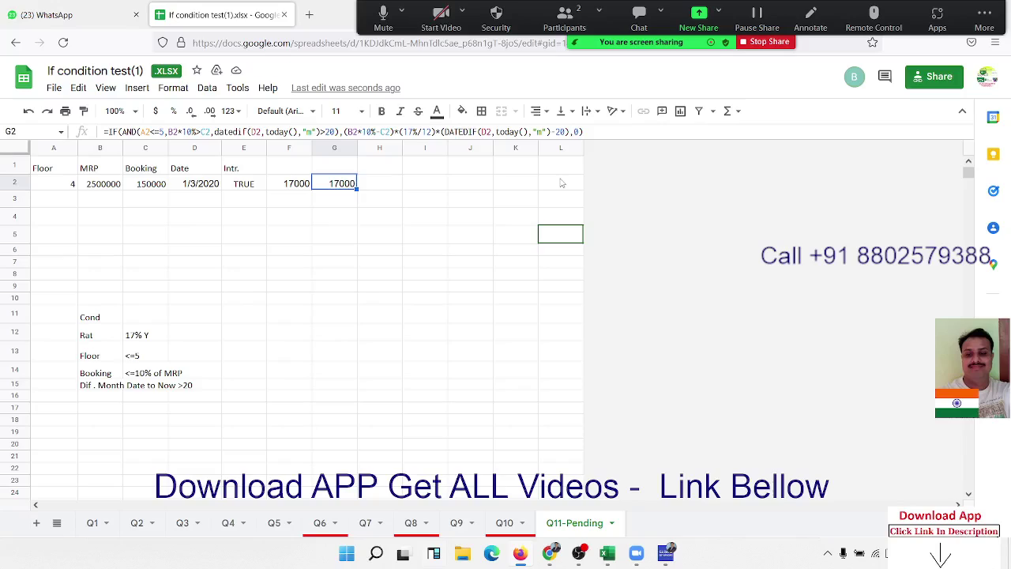
key("ctrl+z")
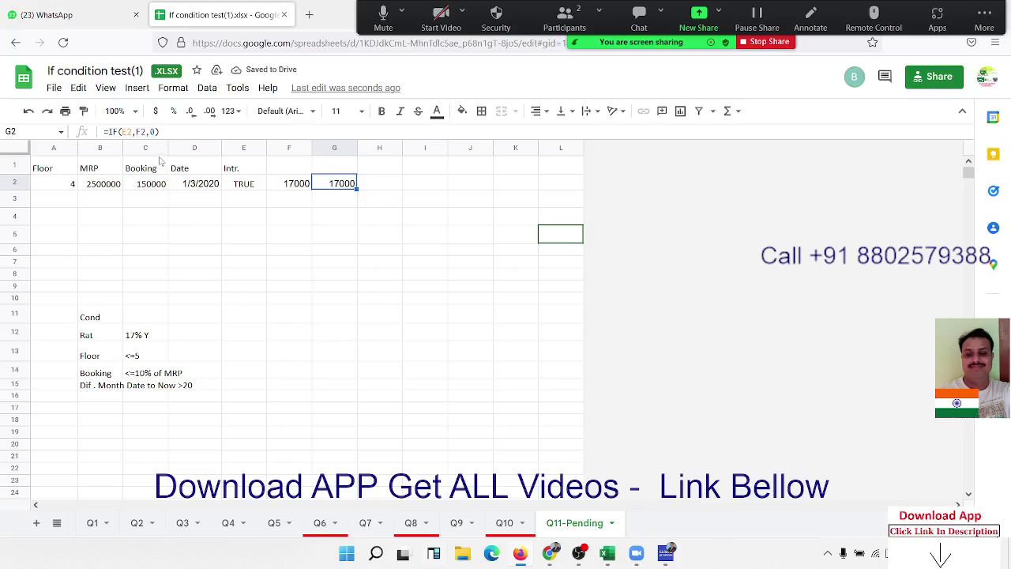
- Review the formulas in G2, E2 and F2, leaving them unchanged
double_click(341, 184)
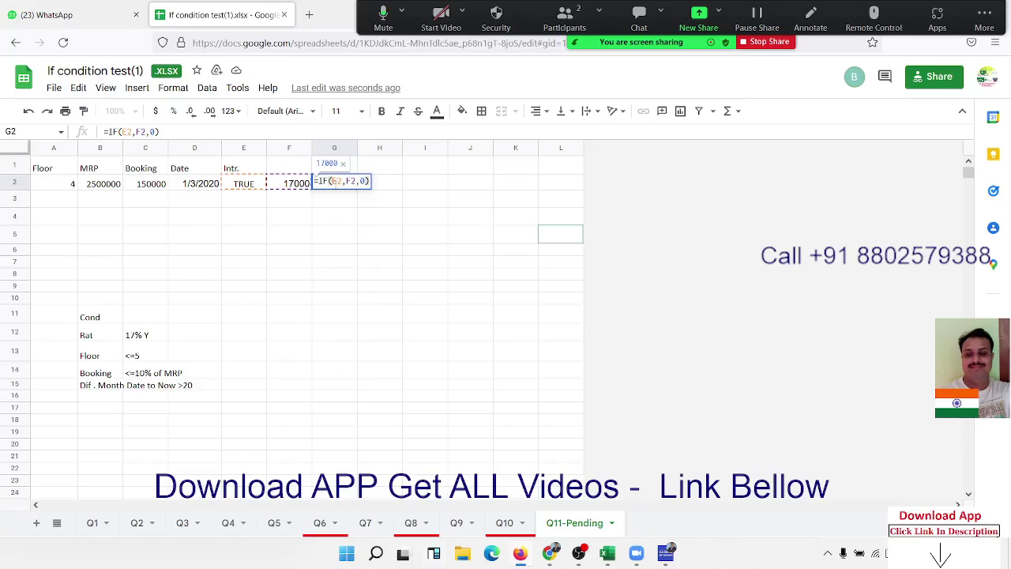
double_click(337, 181)
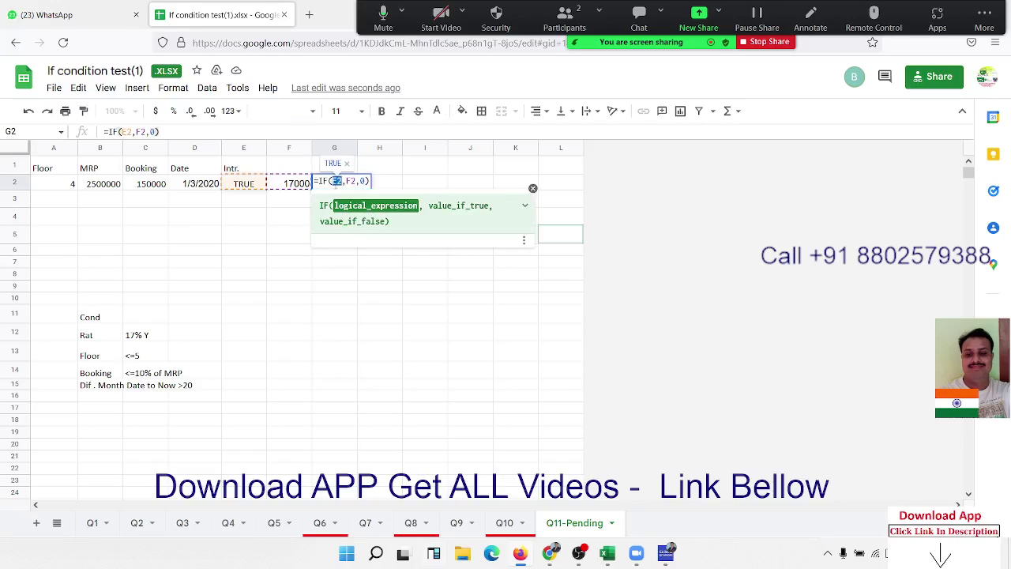
left_click(353, 182)
key("Return")
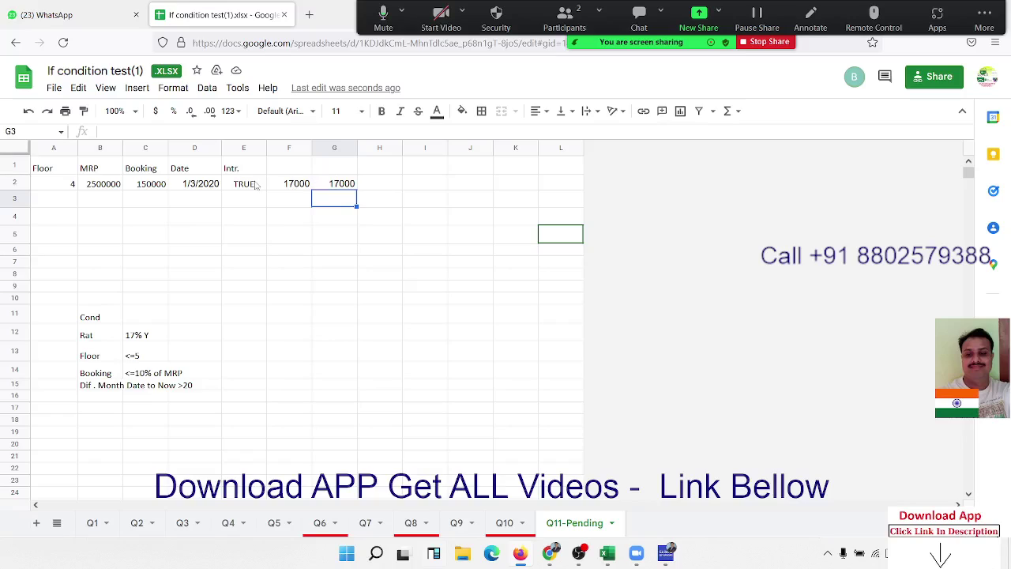
double_click(255, 181)
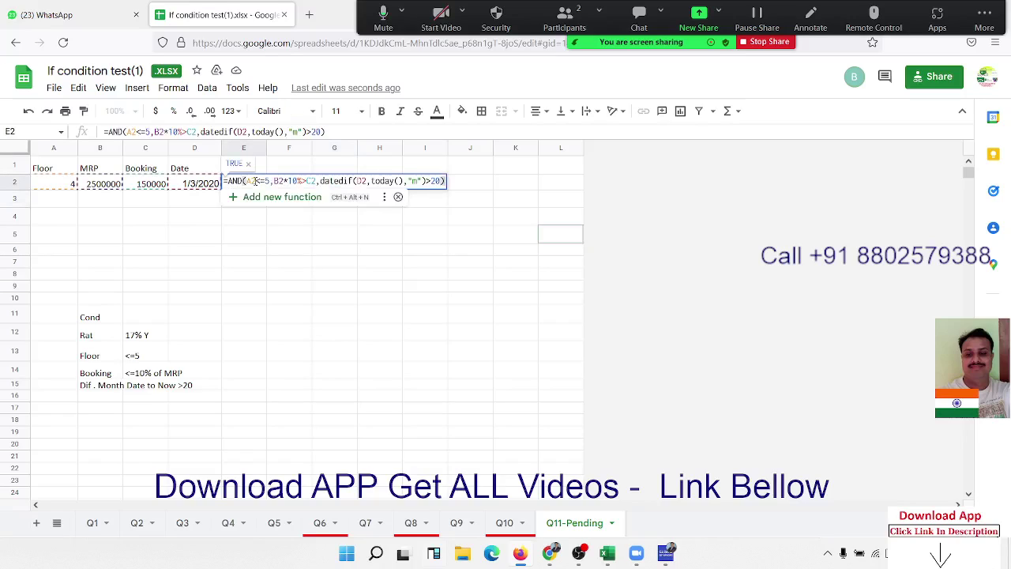
key("Escape")
left_click(292, 183)
double_click(291, 181)
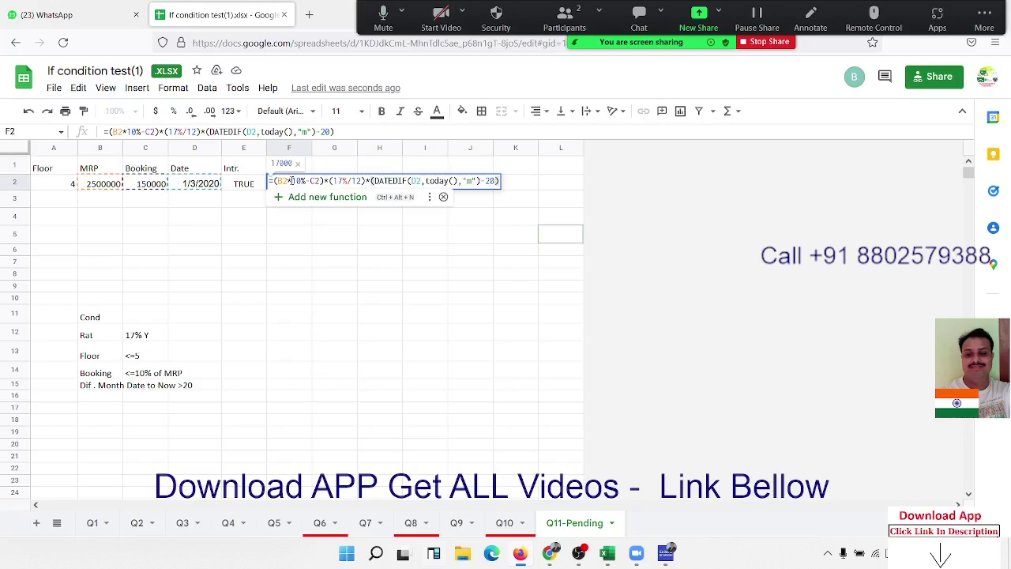
key("Return")
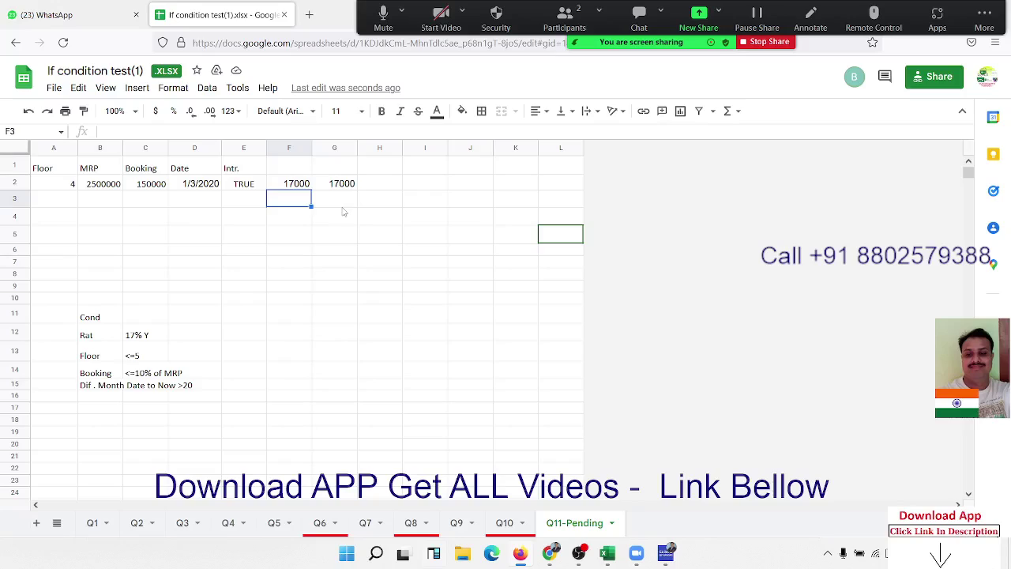
- Re-examine the E2 and F2 references inside G2's IF formula
left_click(343, 205)
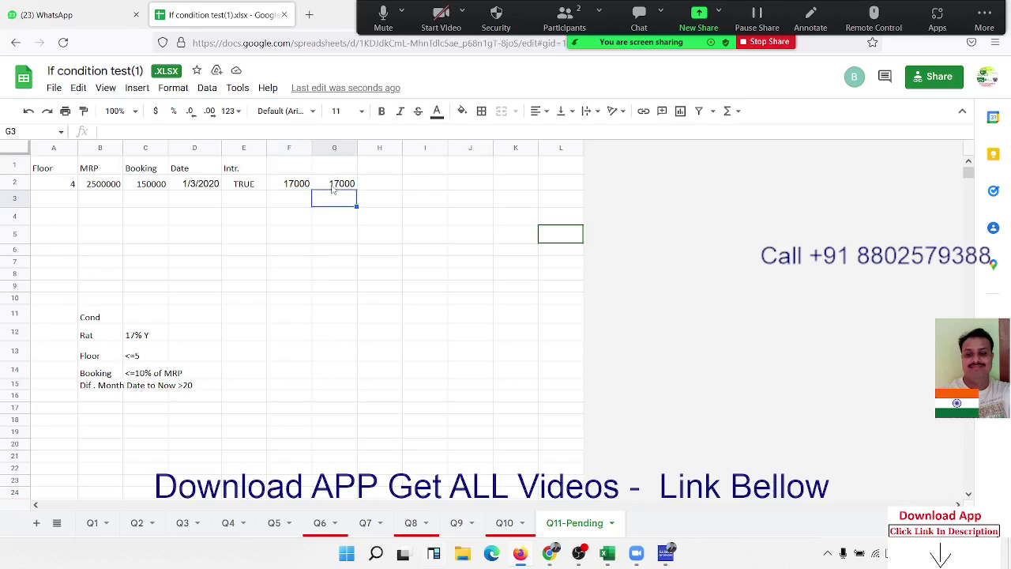
left_click(333, 188)
double_click(333, 188)
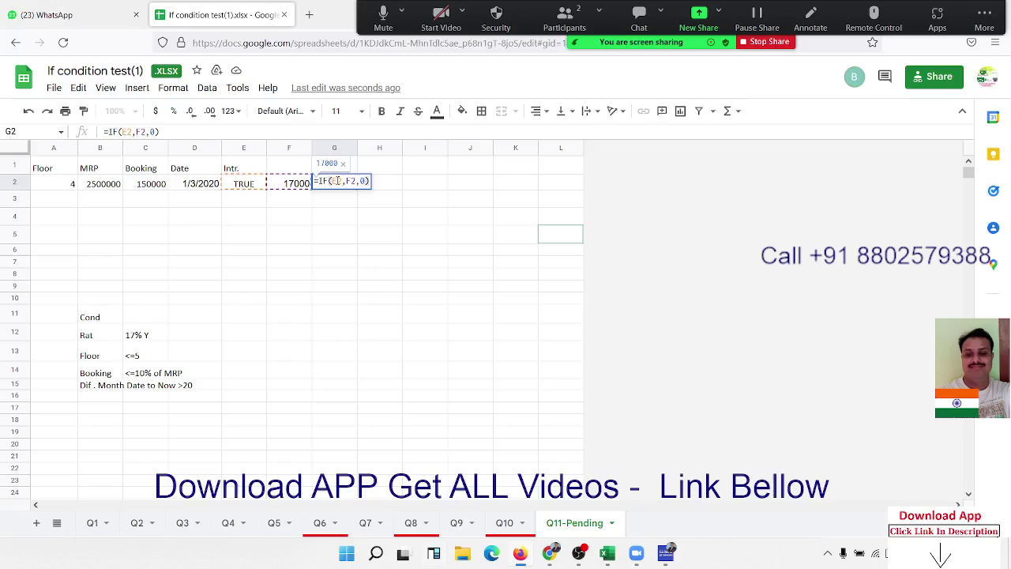
double_click(336, 181)
double_click(350, 181)
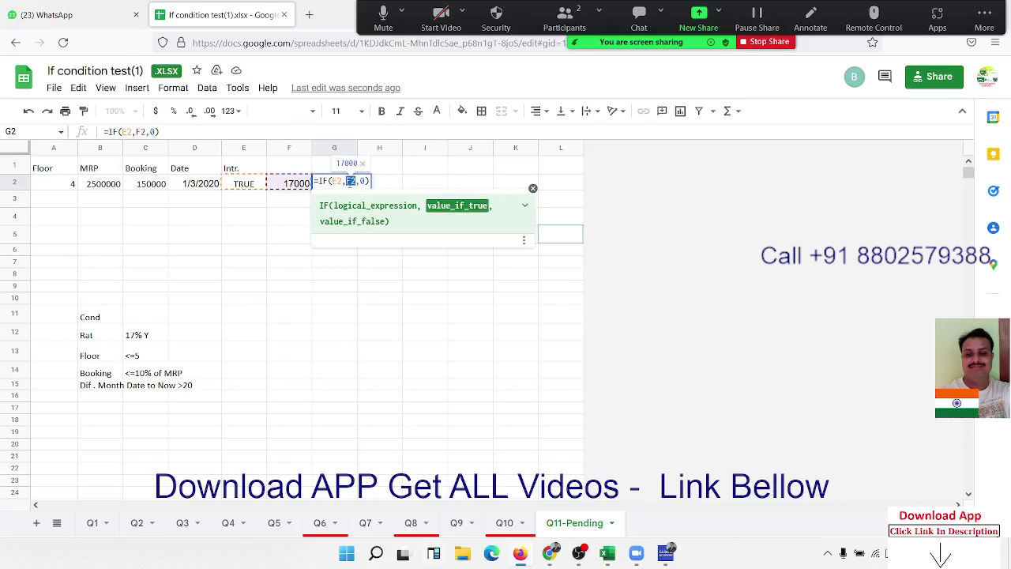
key("Return")
- Paste the copied AND condition over the E2 reference in G2's formula
left_click(254, 186)
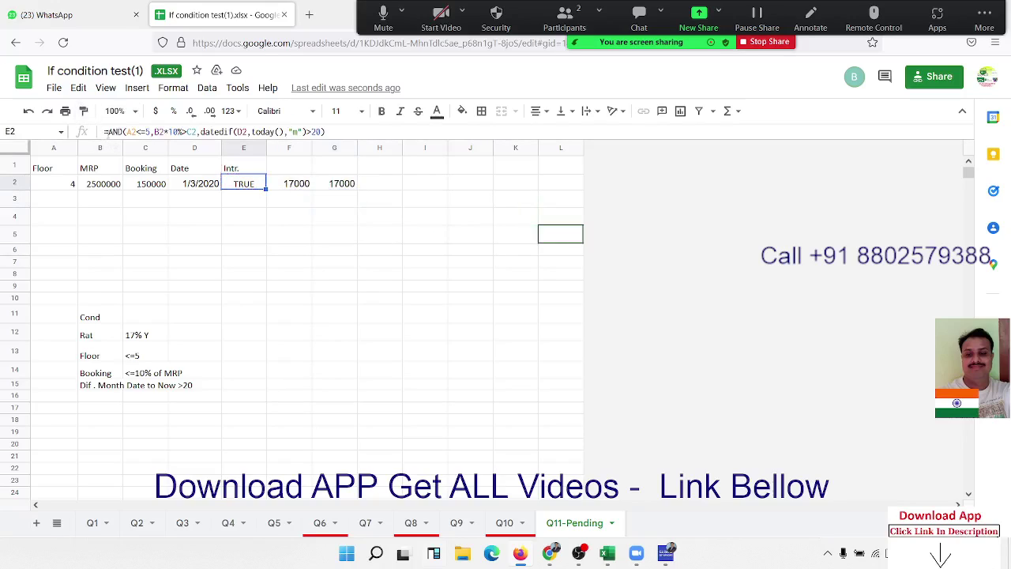
left_click(108, 131)
key("Escape")
double_click(341, 183)
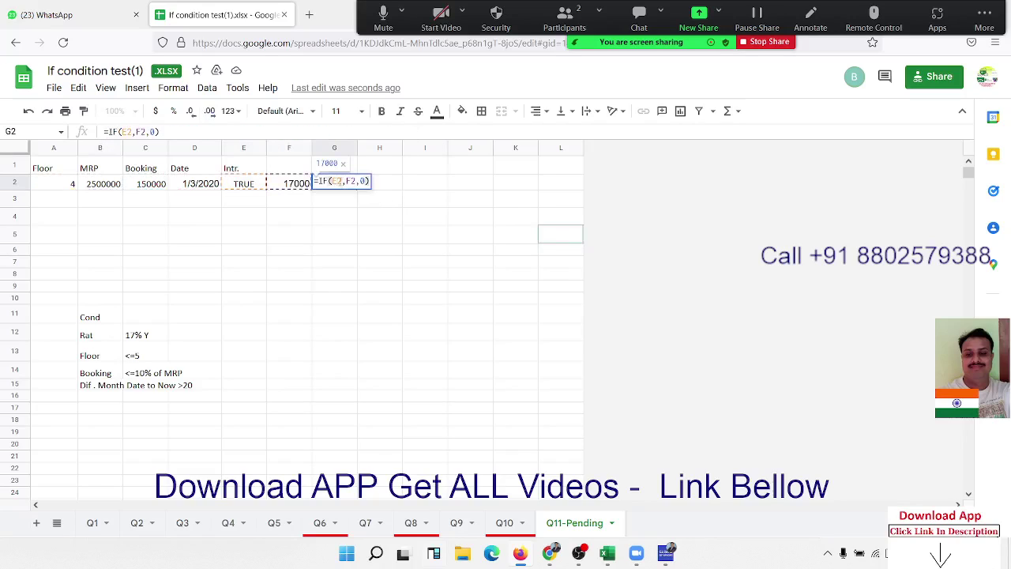
double_click(336, 181)
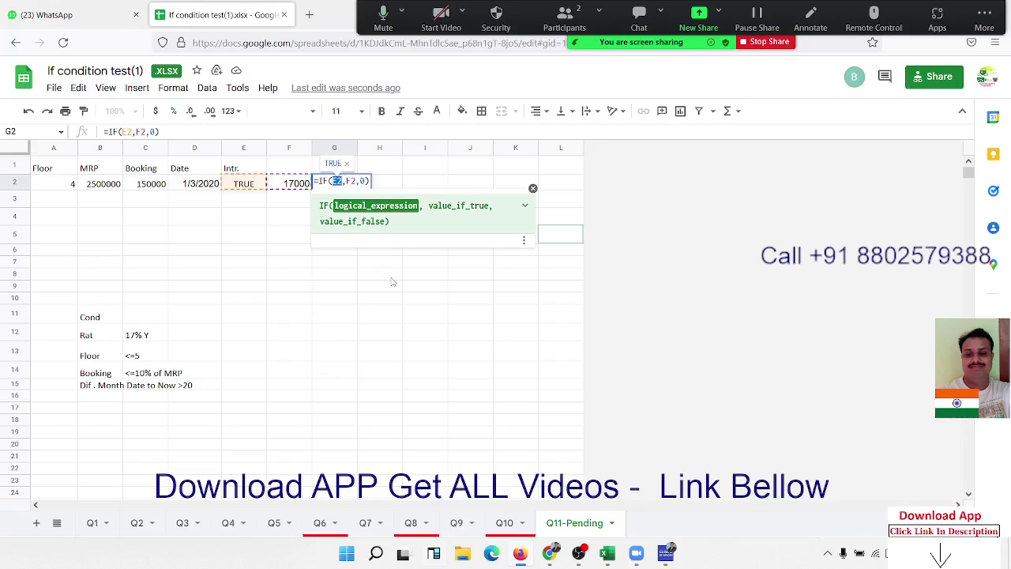
type("AND(A2<=5,B2*10%>C2,datedif(D2,today(),\"m\")>20)")
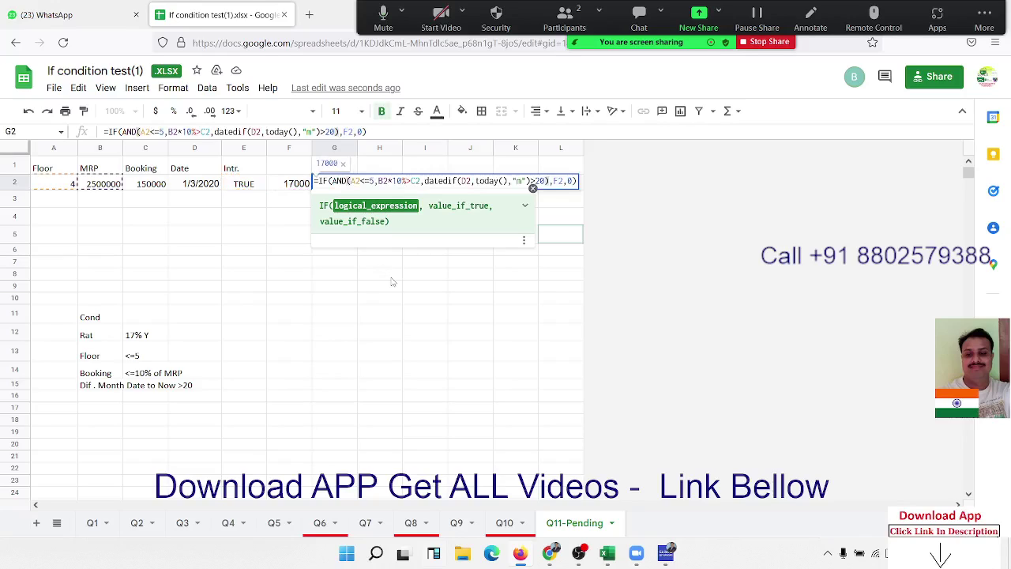
- Commit G2, then copy F2's interest calculation text
key("Return")
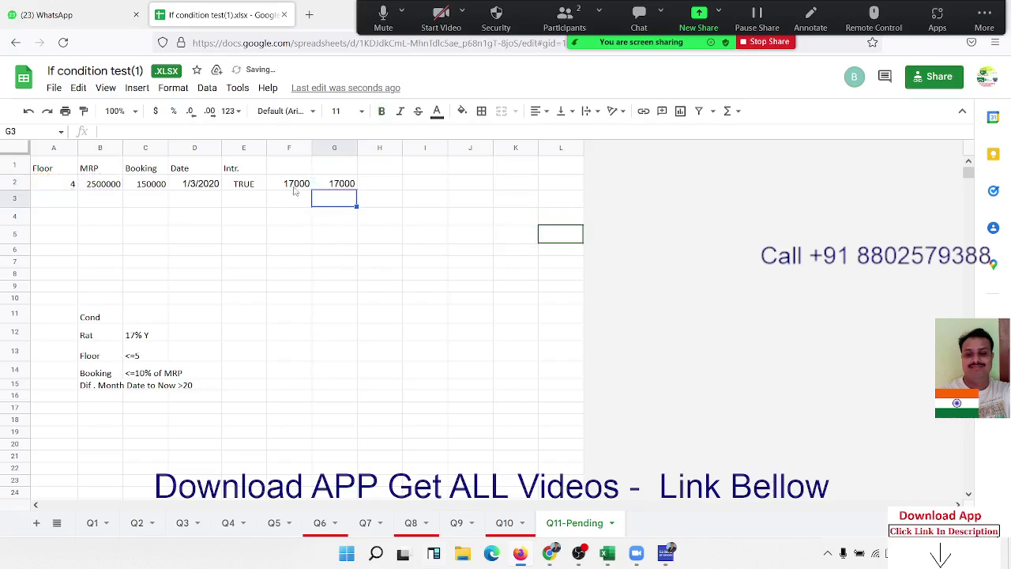
left_click(294, 186)
double_click(294, 186)
key("ctrl+c")
left_click_drag(275, 181, 517, 186)
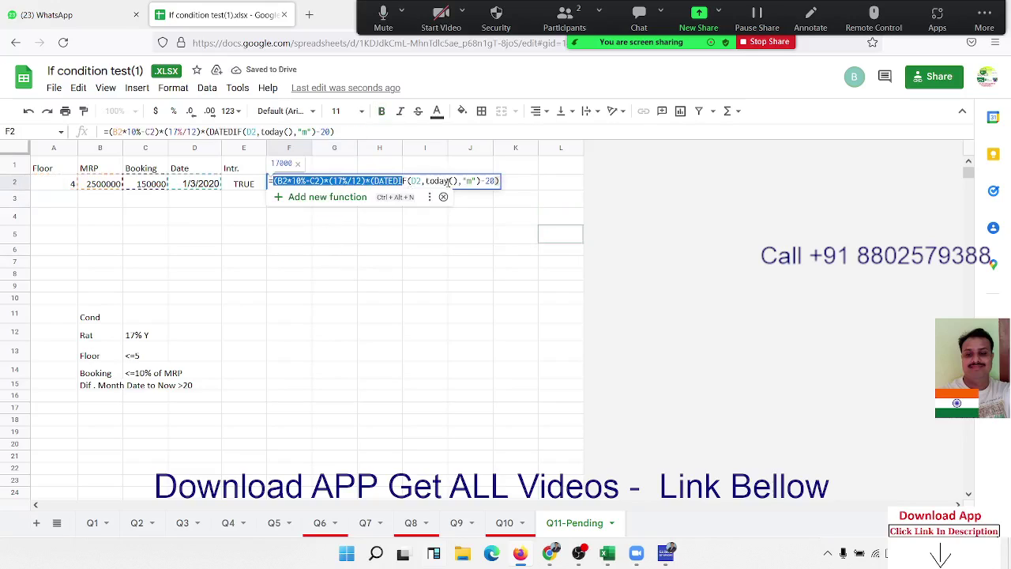
key("Escape")
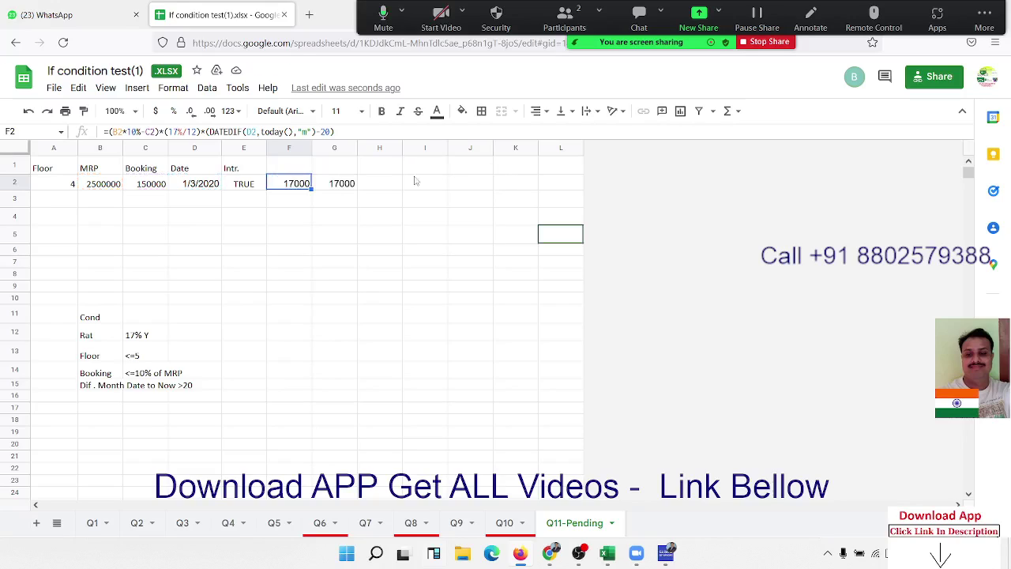
- Paste the interest calculation over G2's F2 reference and confirm, still showing 17000
left_click(348, 186)
double_click(348, 186)
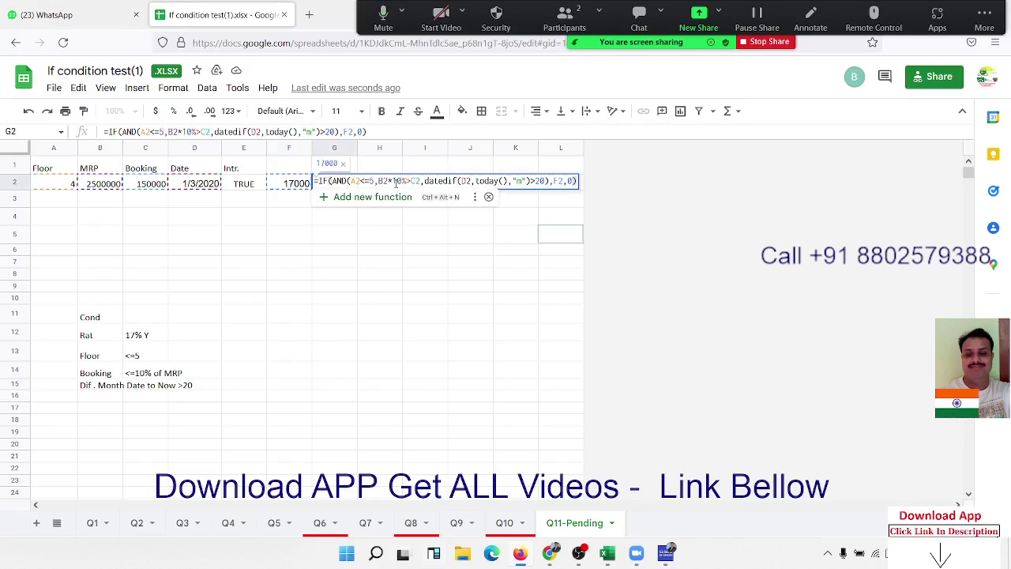
double_click(558, 182)
key("ctrl+v")
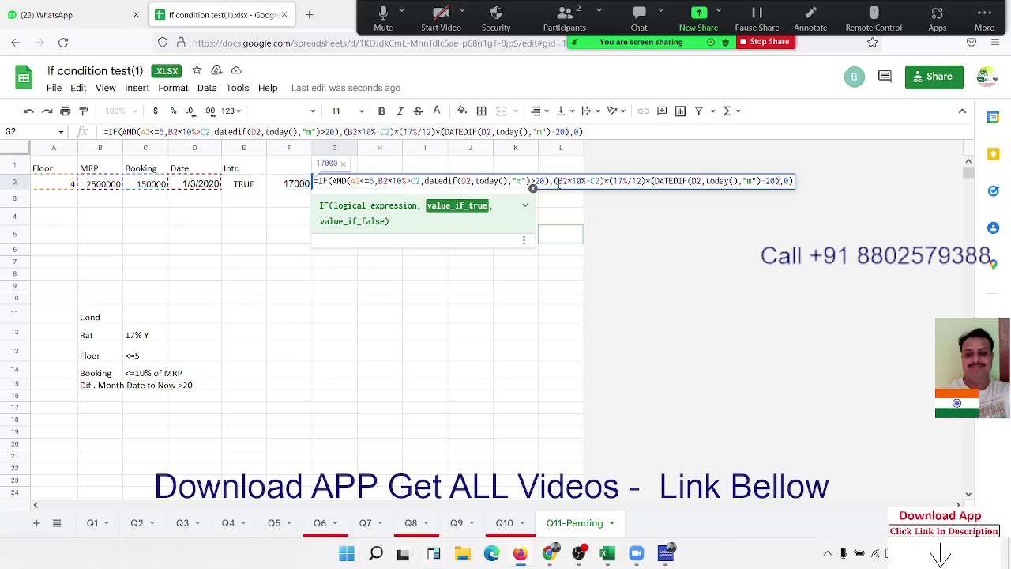
key("Return")
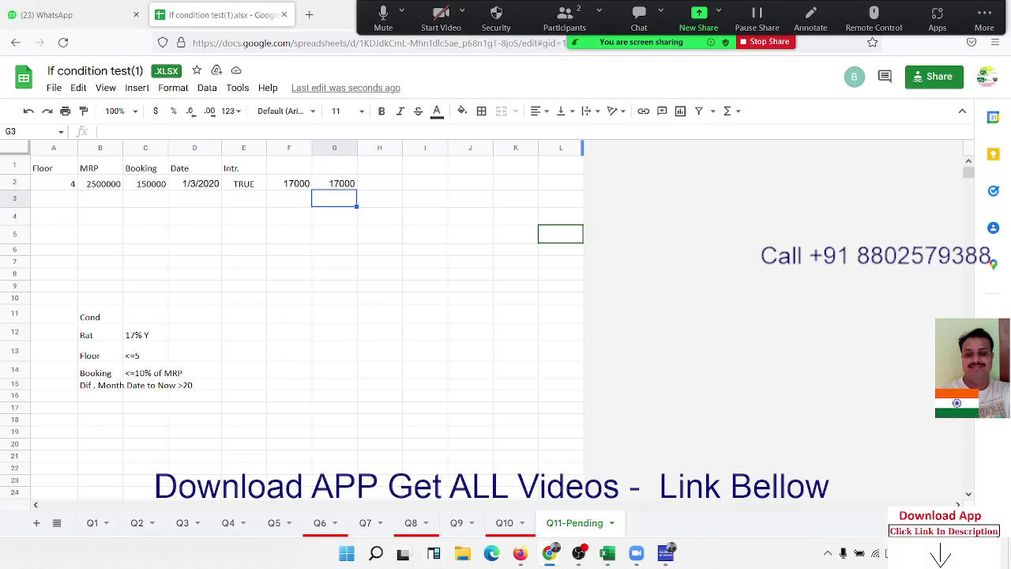
left_click(336, 186)
double_click(336, 184)
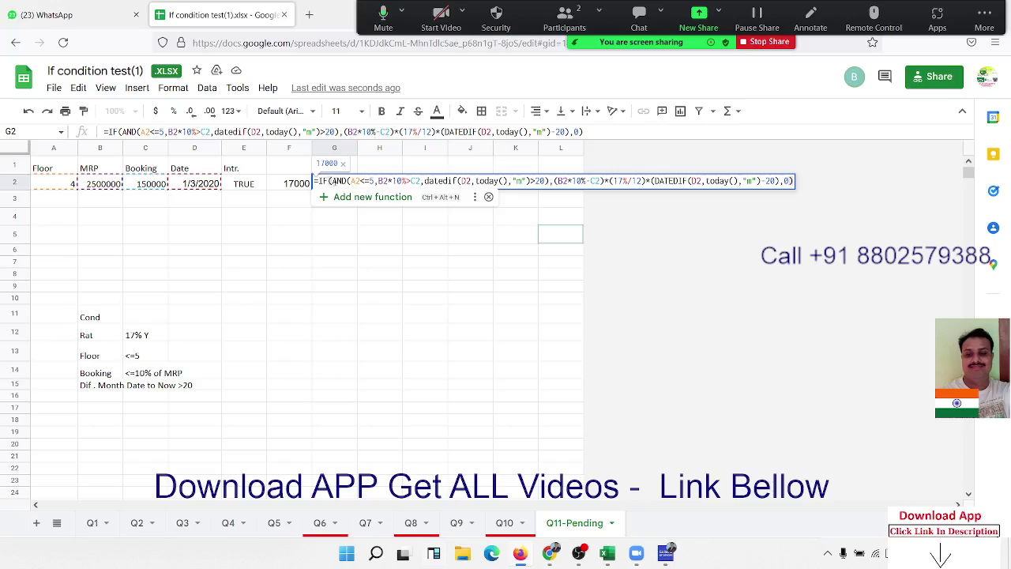
key("Escape")
left_click(243, 185)
double_click(241, 184)
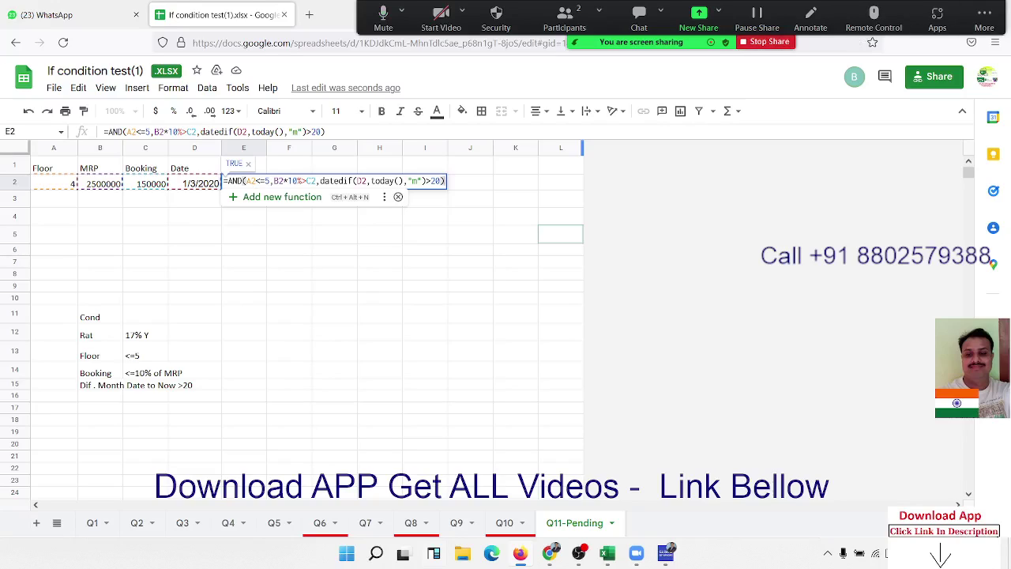
key("Return")
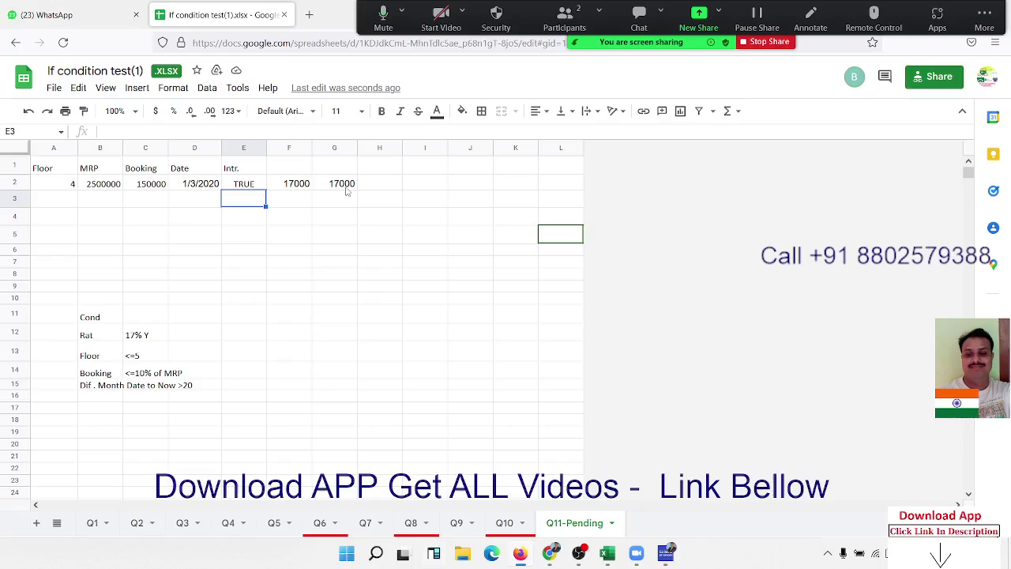
left_click(297, 186)
double_click(297, 185)
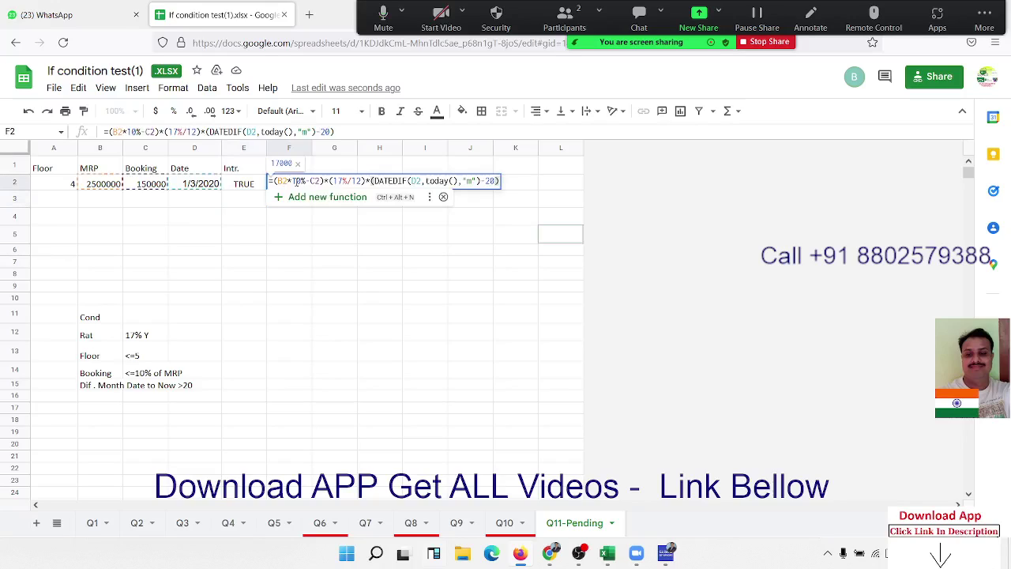
key("Return")
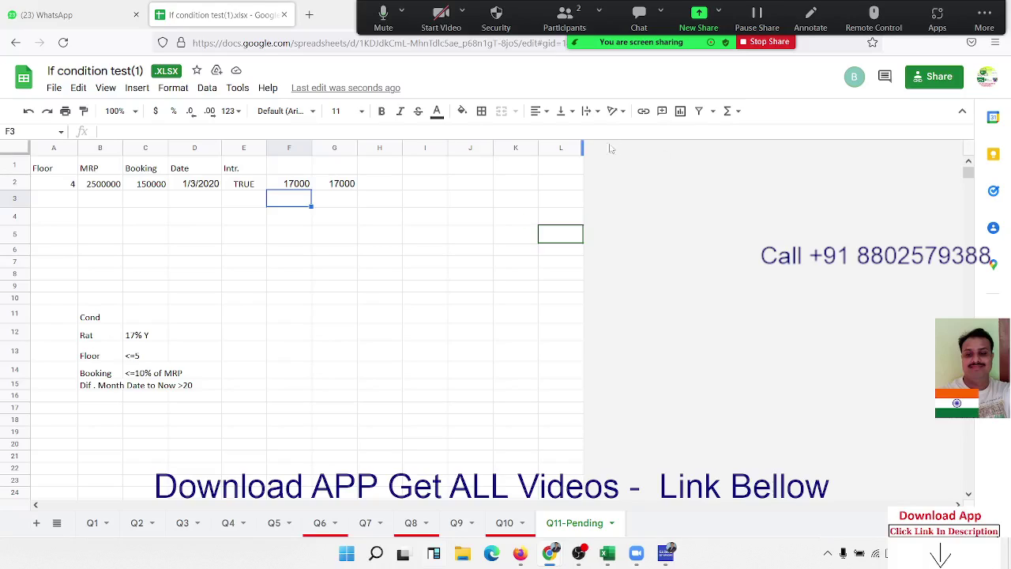
- Switch to the My Drive window and open Formulas -1 from Suggested files
left_click(148, 286)
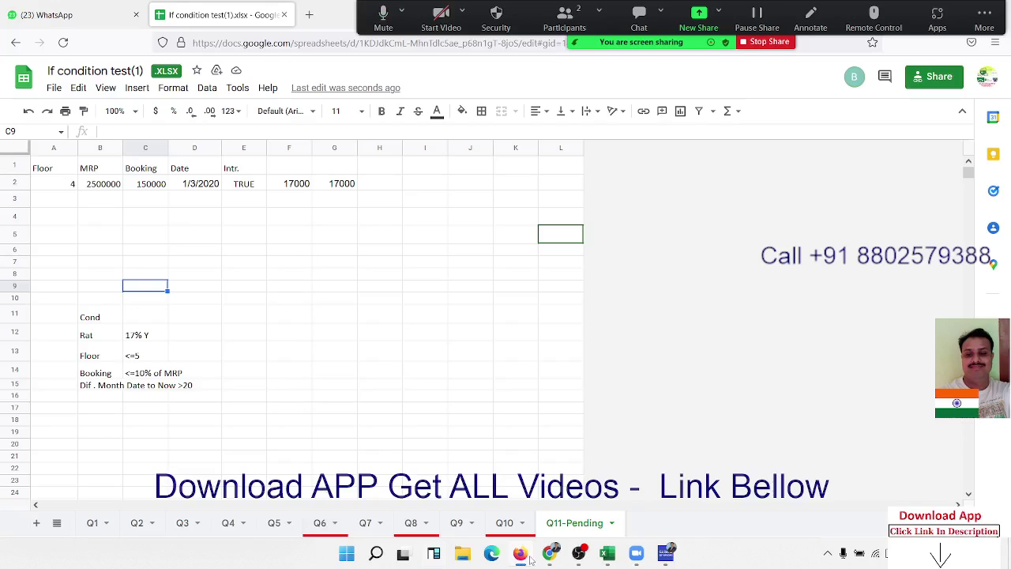
mouse_move(549, 552)
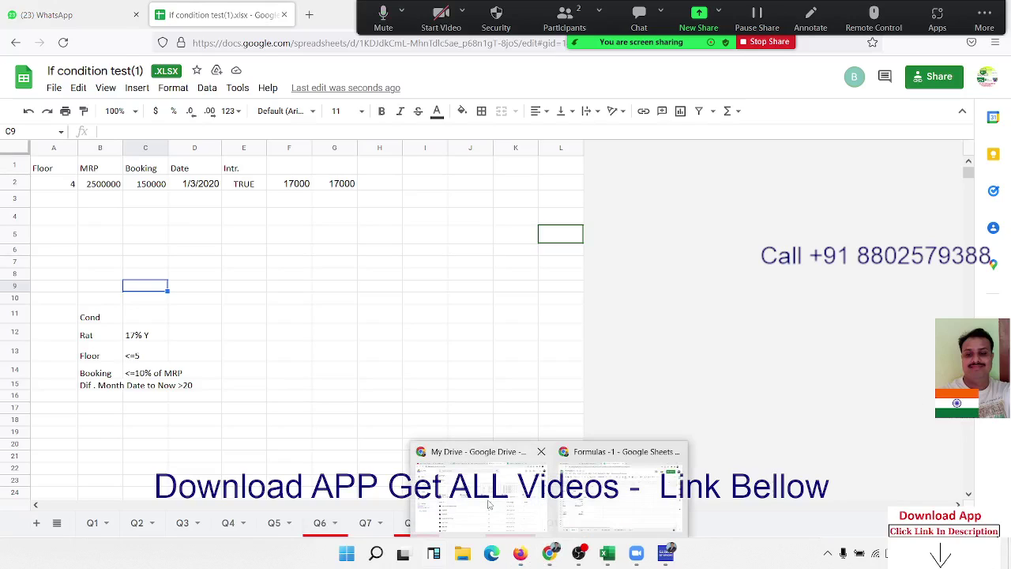
left_click(488, 504)
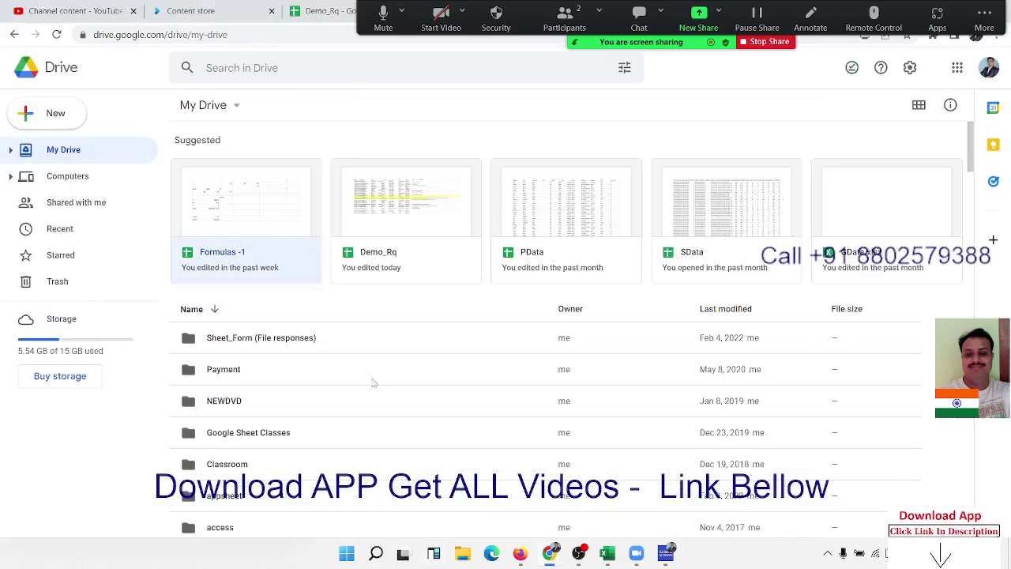
double_click(277, 210)
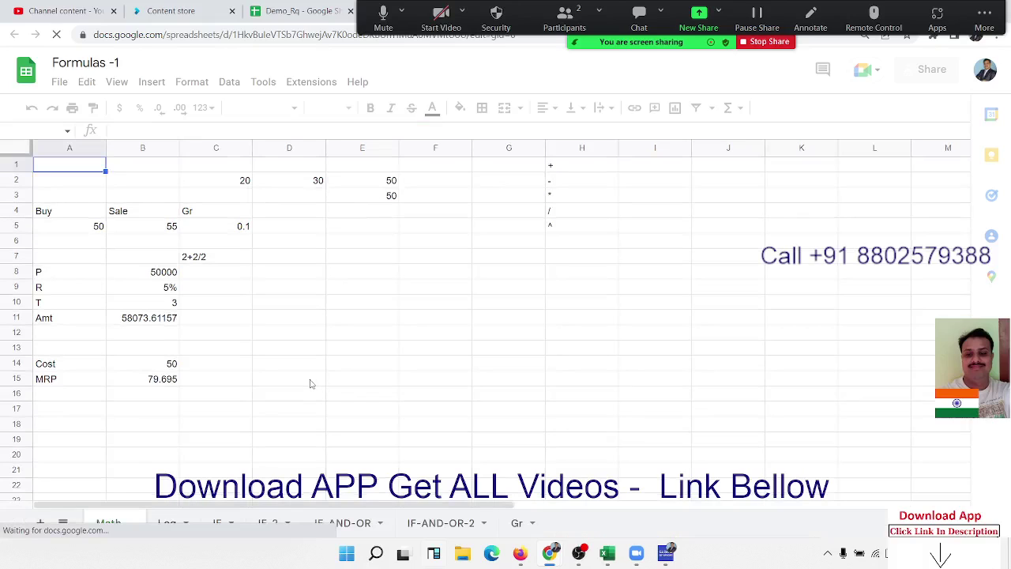
- Browse the existing sheets and add a new blank sheet
left_click(380, 377)
scroll(367, 379, "down", 2)
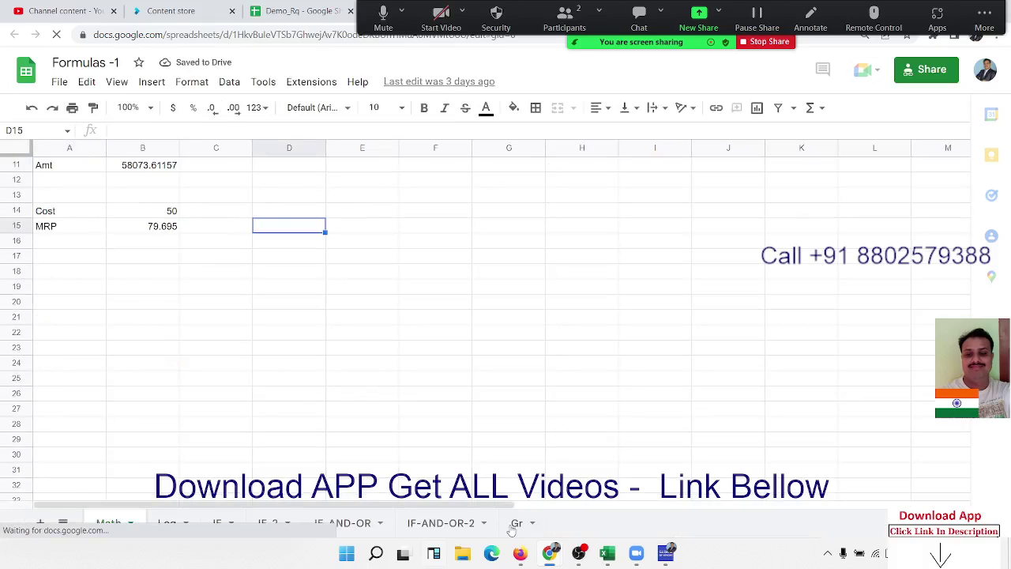
scroll(352, 372, "up", 3)
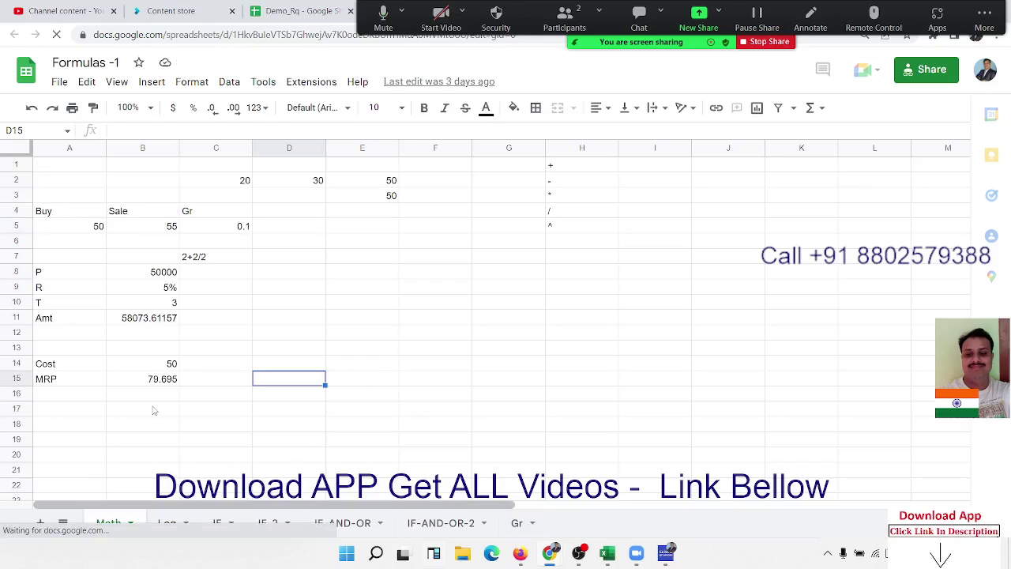
left_click(514, 524)
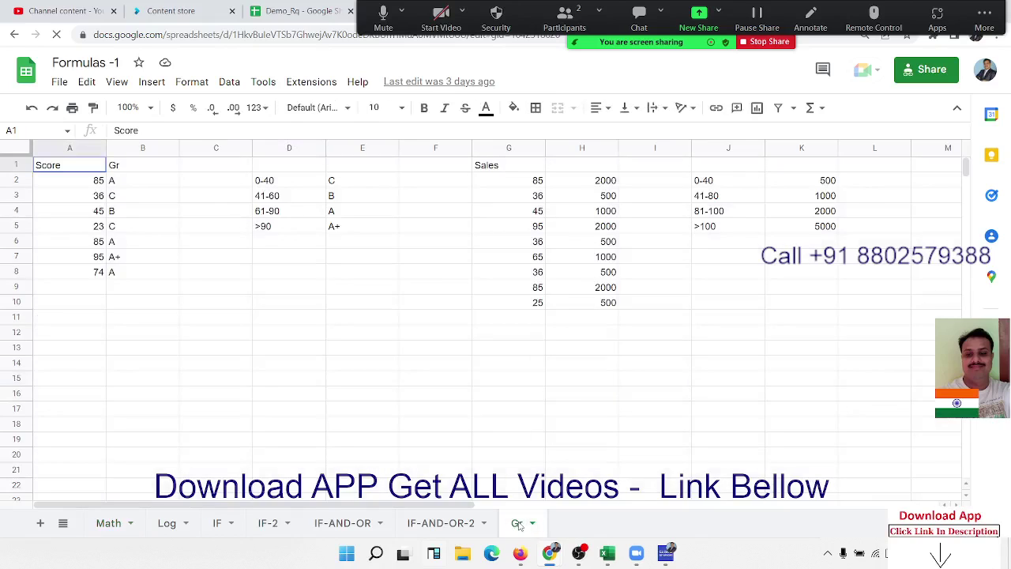
left_click(41, 523)
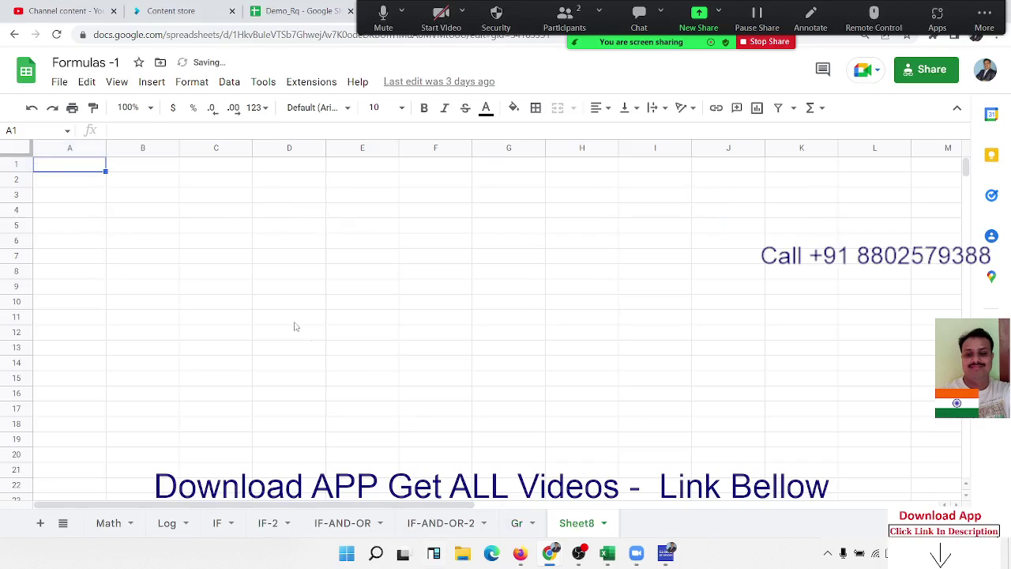
- Enter headers Name, Delhi and Pune in A1:C1, fixing typos
left_click(48, 256)
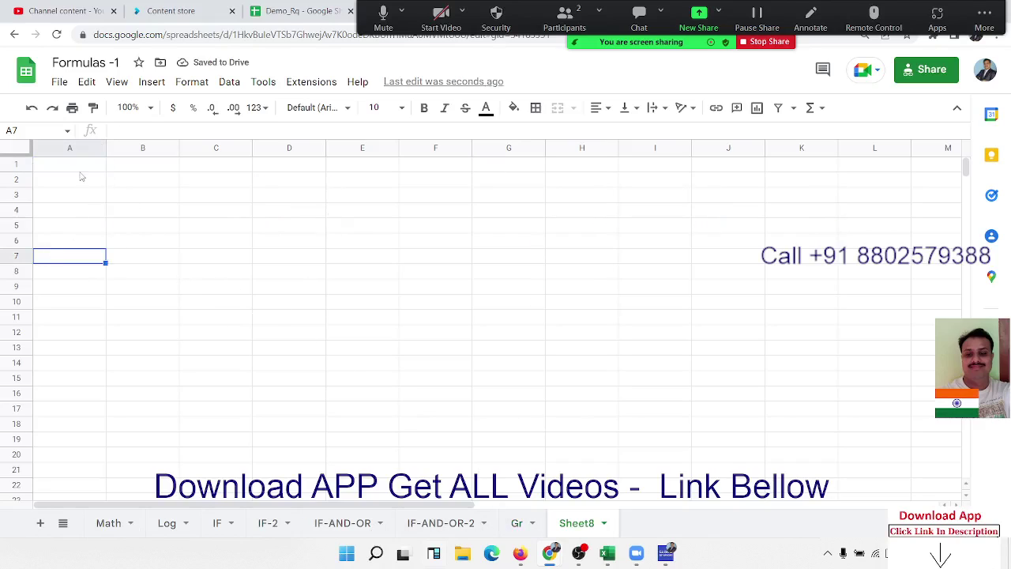
left_click(79, 170)
type("Na")
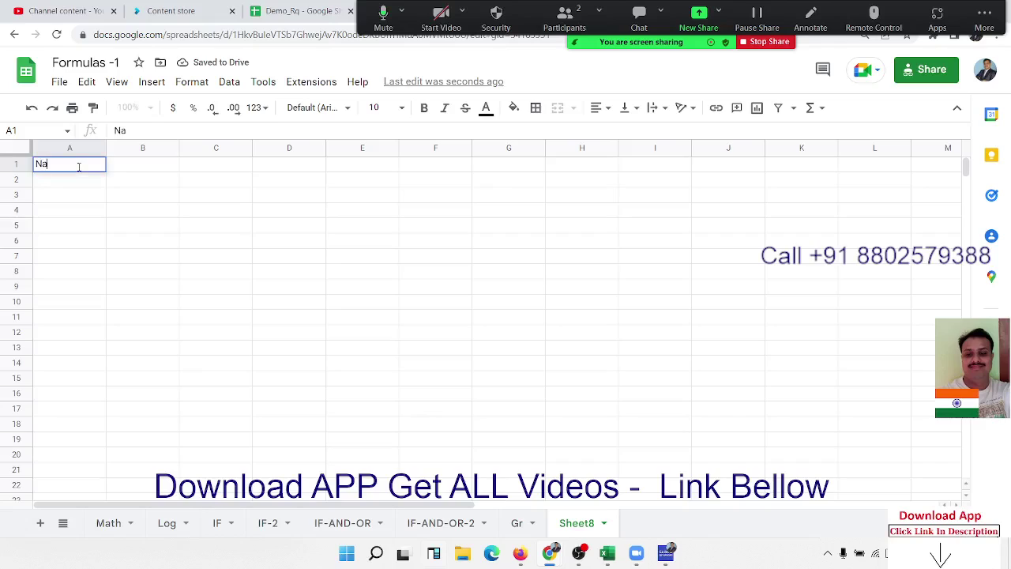
type("e")
key("BackSpace")
type("me")
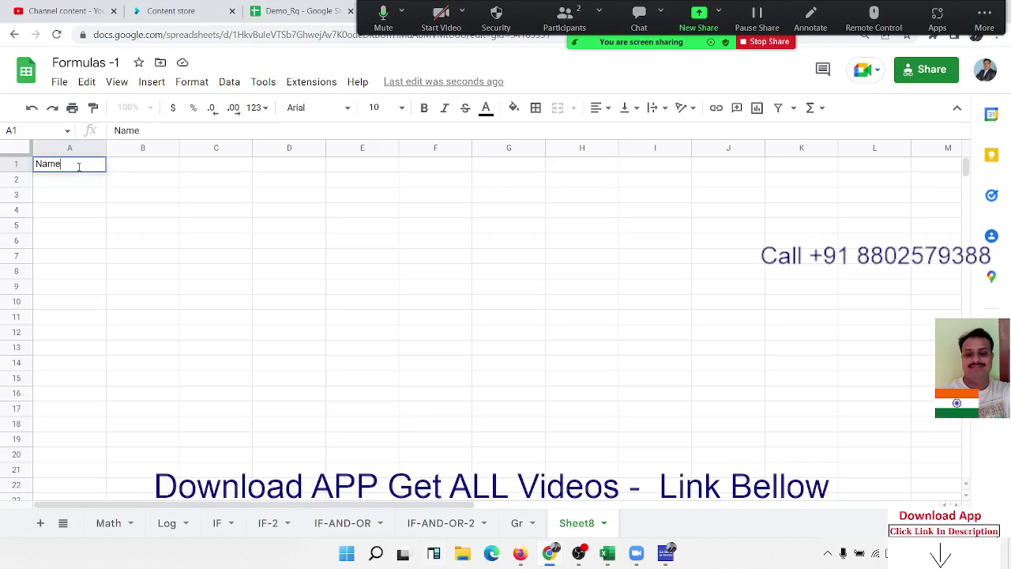
key("Tab")
type("D")
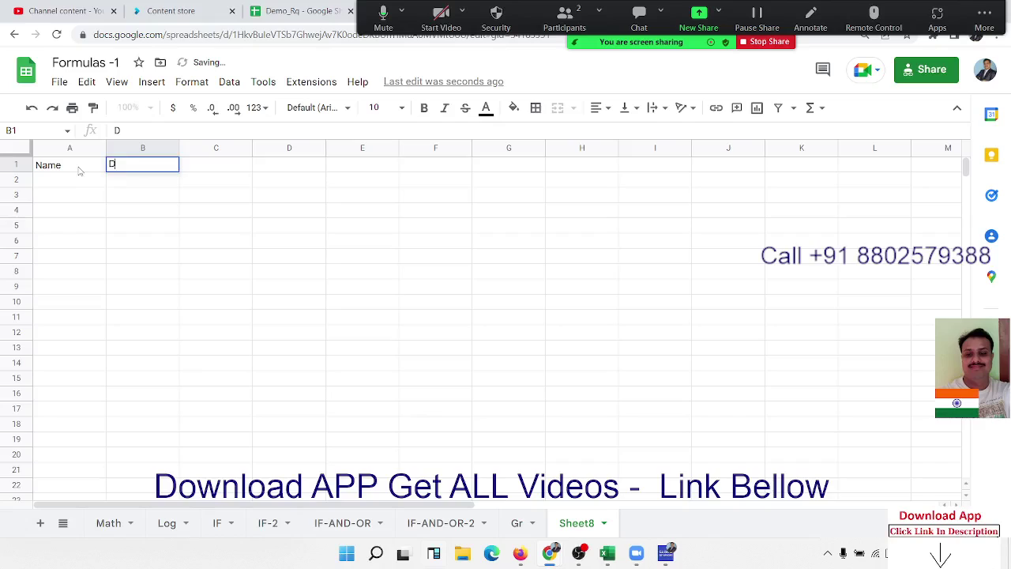
type("elh")
key("Tab")
key("Left")
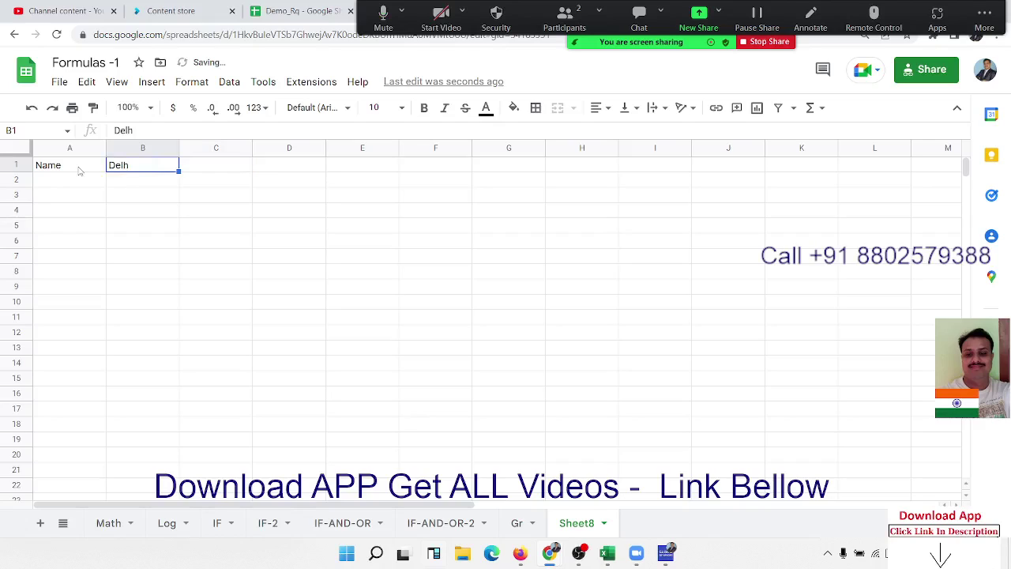
key("Return")
type("i")
key("Tab")
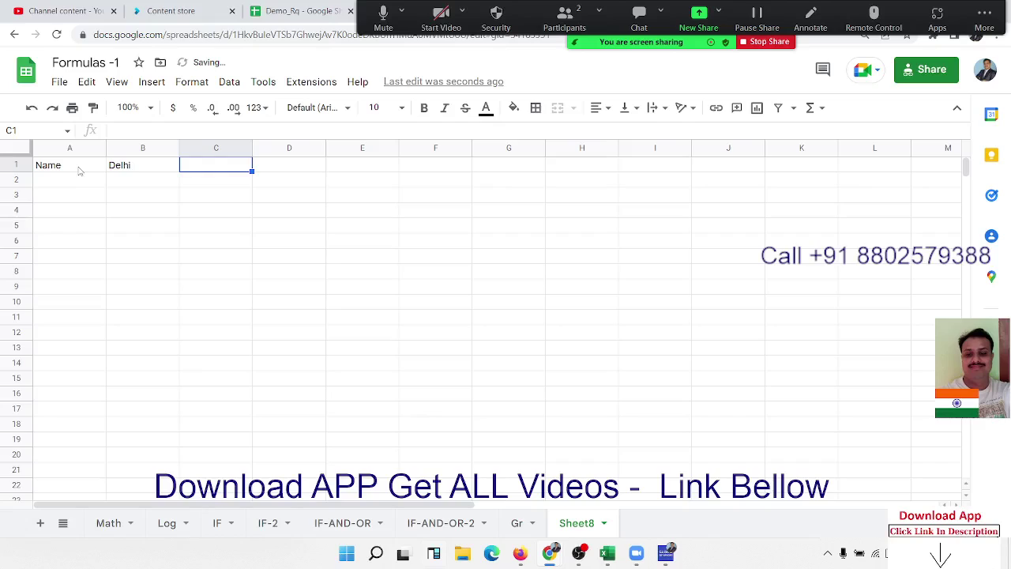
type("Pune")
key("Return")
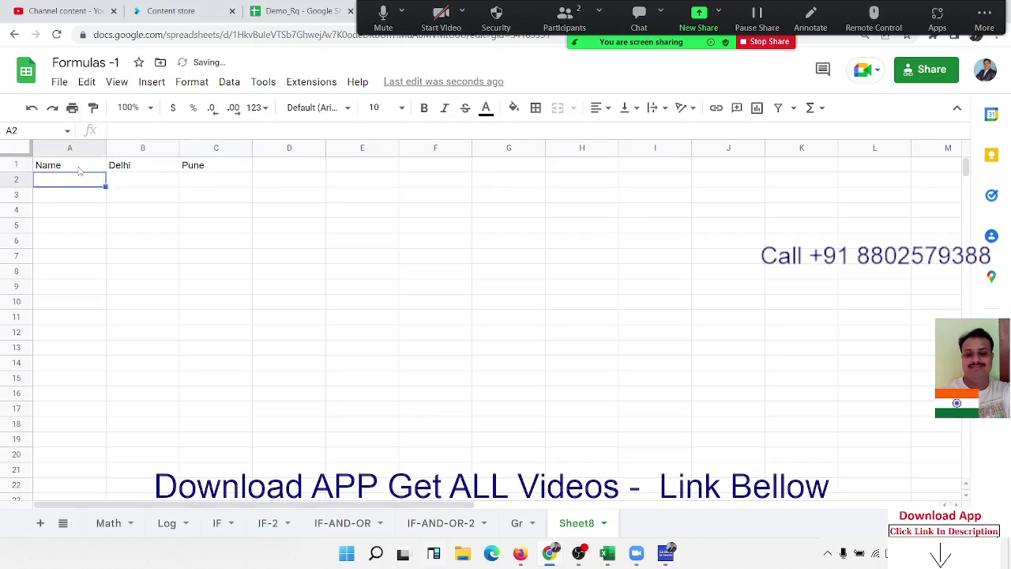
- Enter a sample name in A2 and the Status header in D1
type("Puja")
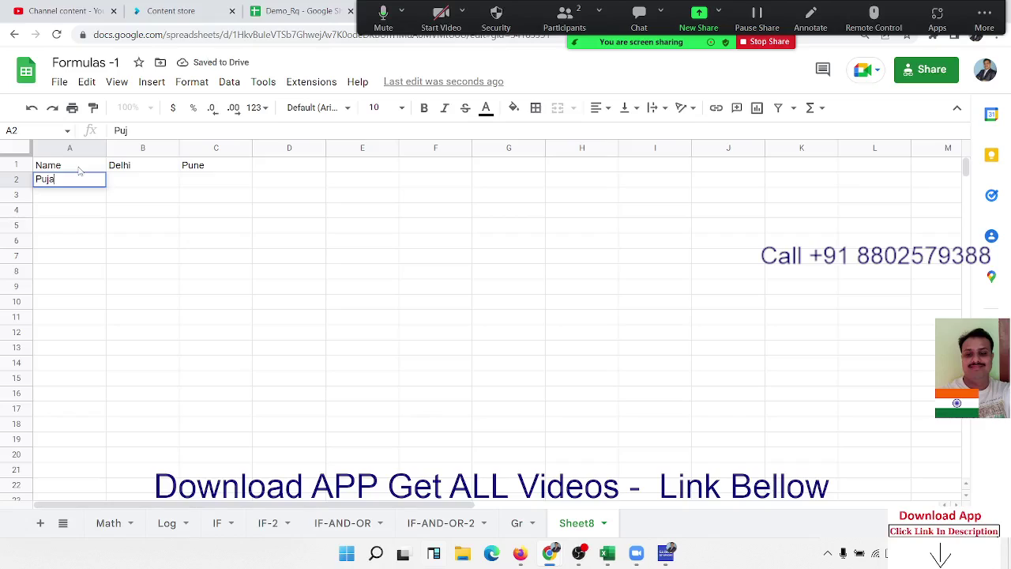
key("Tab")
key("Tab")
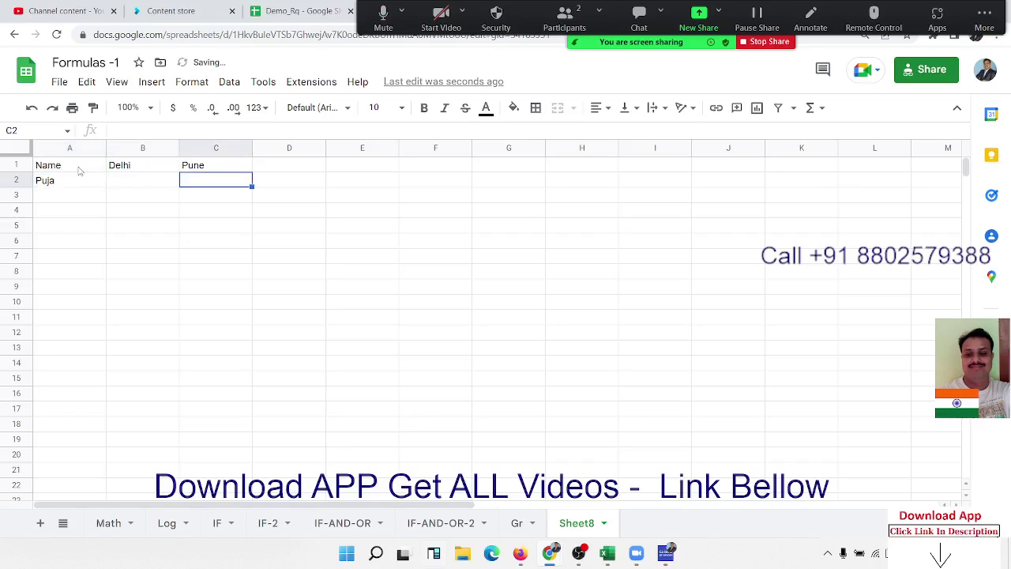
key("Left")
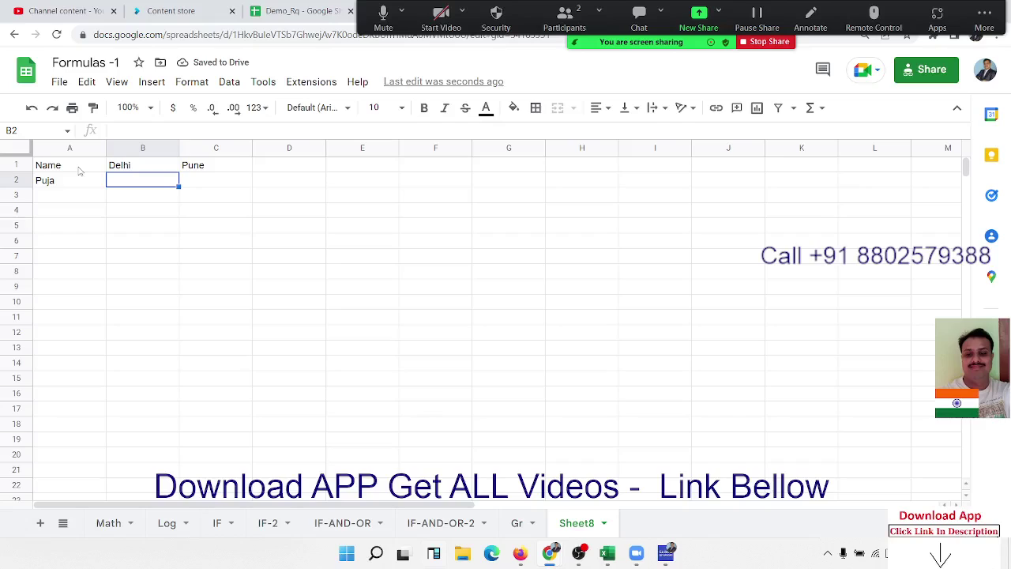
key("Right")
key("Right")
key("Up")
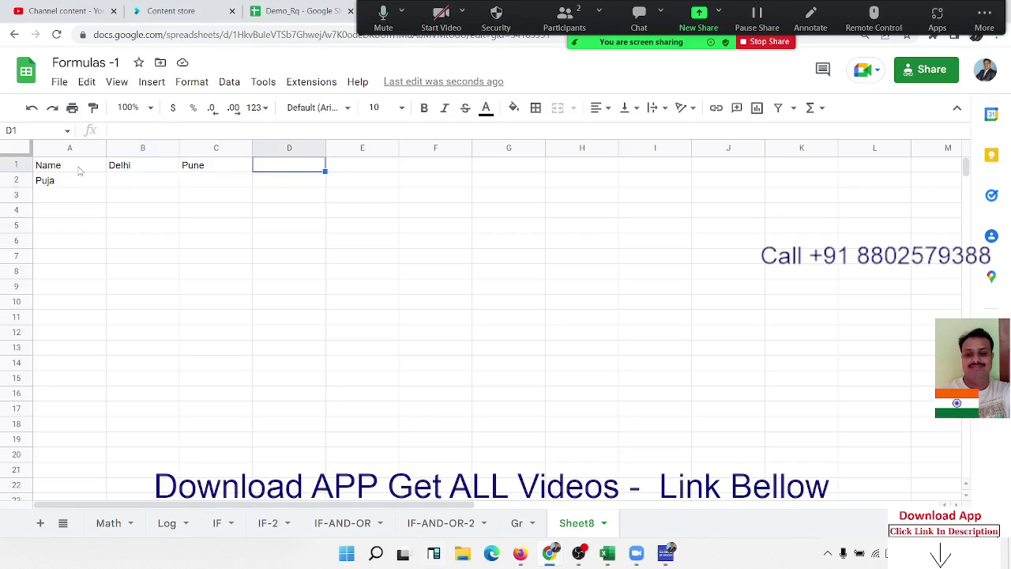
type("Sta")
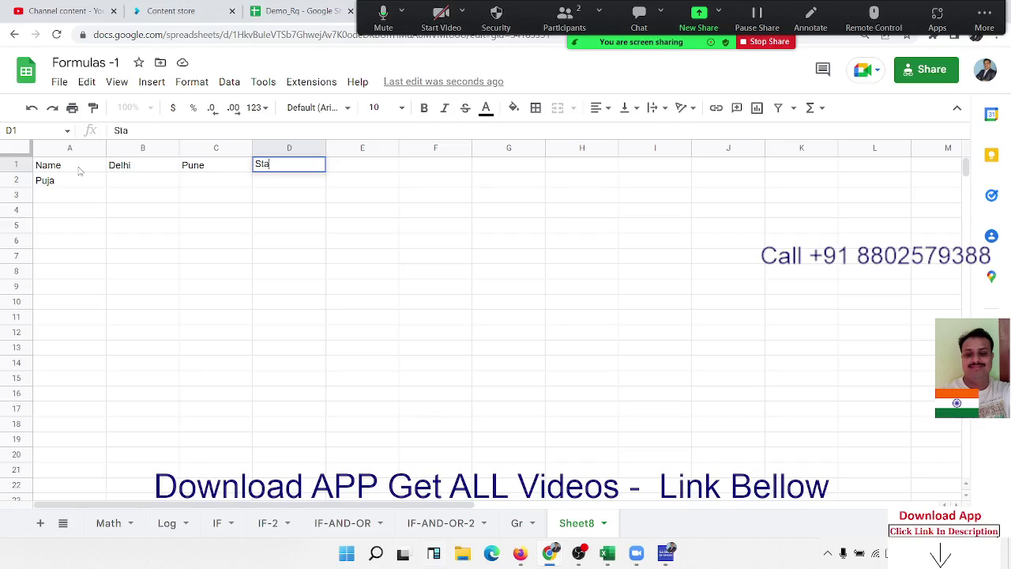
type("tus")
key("Return")
- Put Y under Delhi and Pune in row 2 and begin =xo in D2
key("Up")
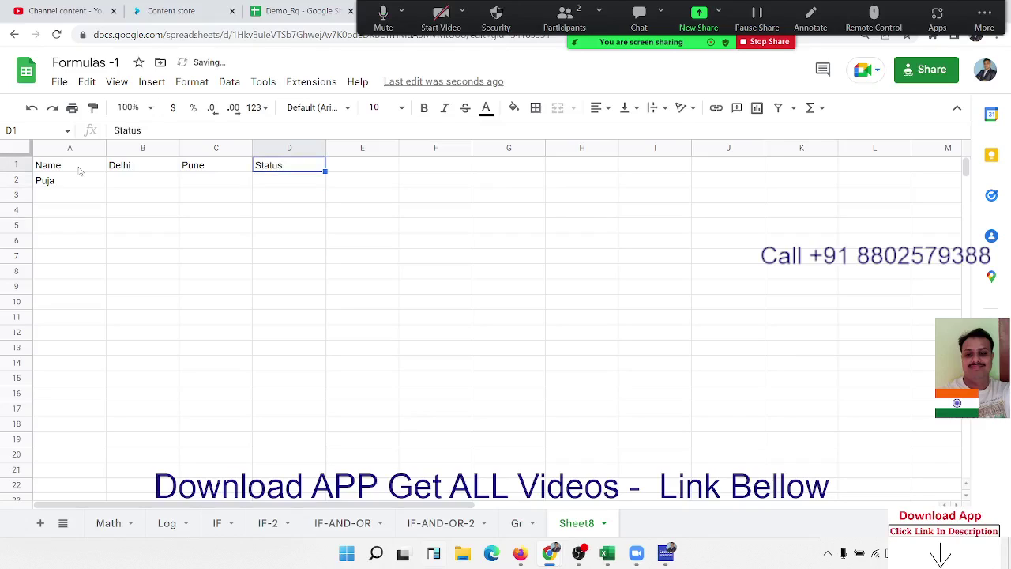
key("Left")
key("Left")
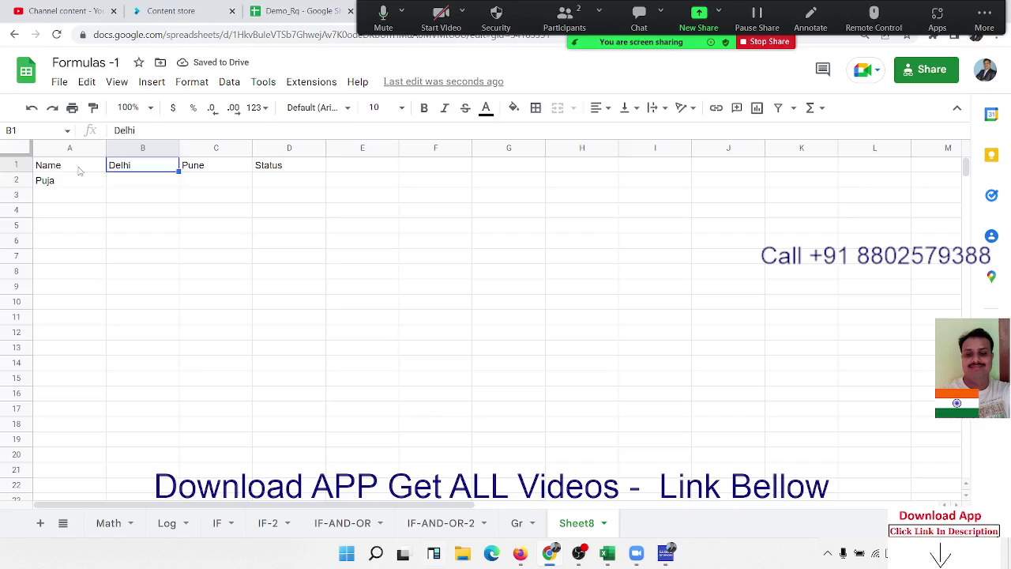
key("Down")
type("Y")
key("Tab")
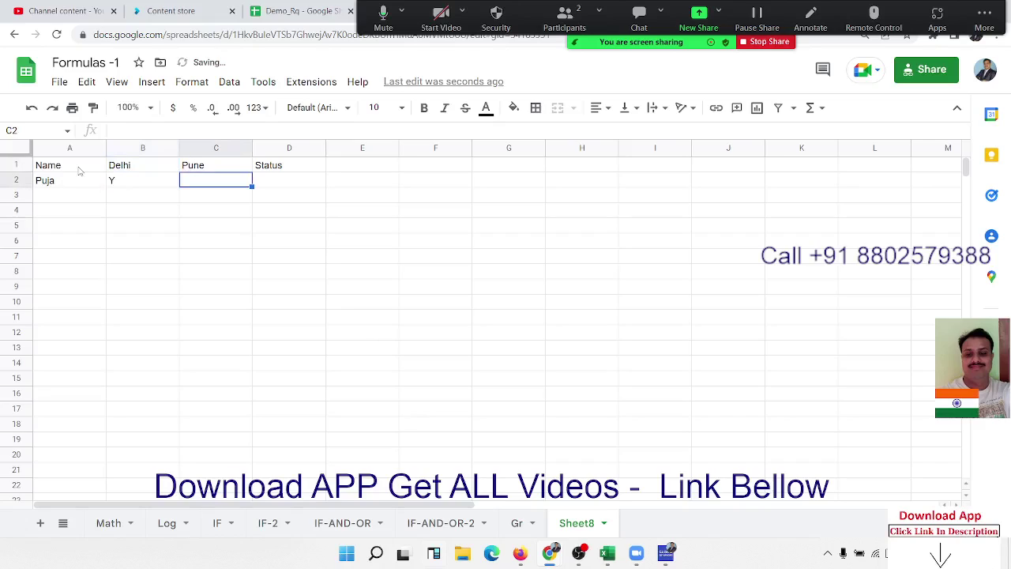
type("Y")
key("Left")
key("shift+Right")
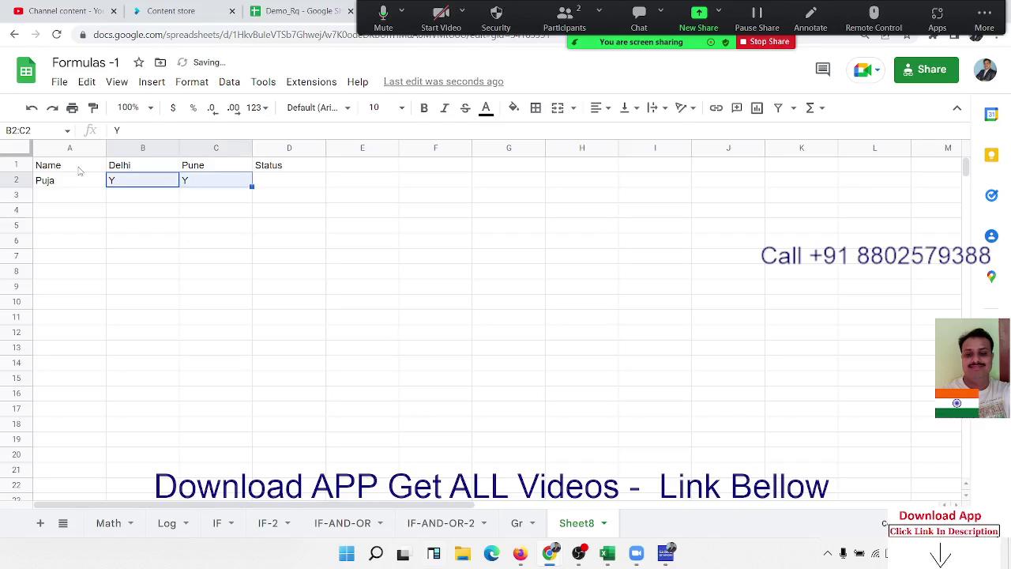
key("Right")
key("Right")
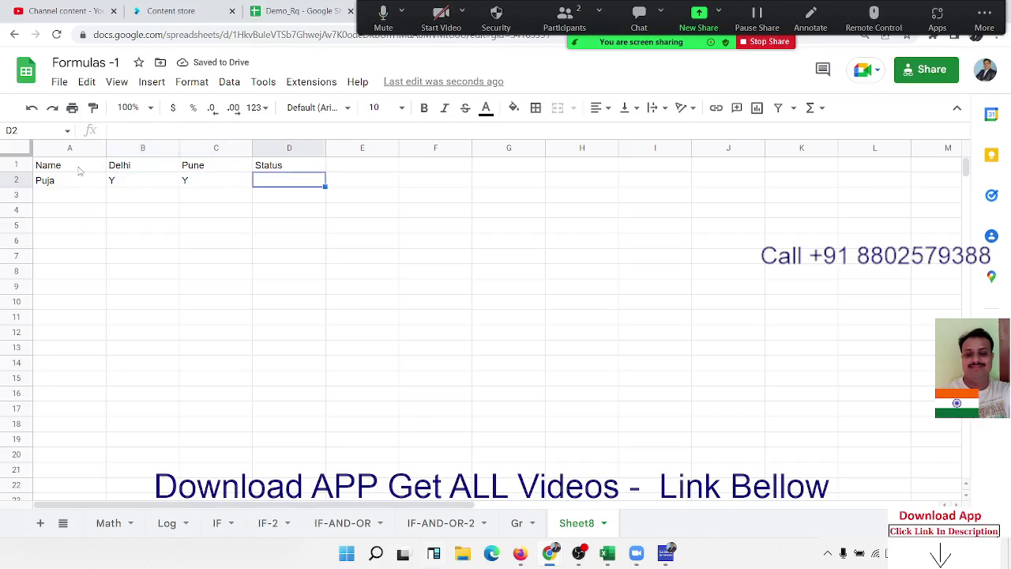
type("=xo")
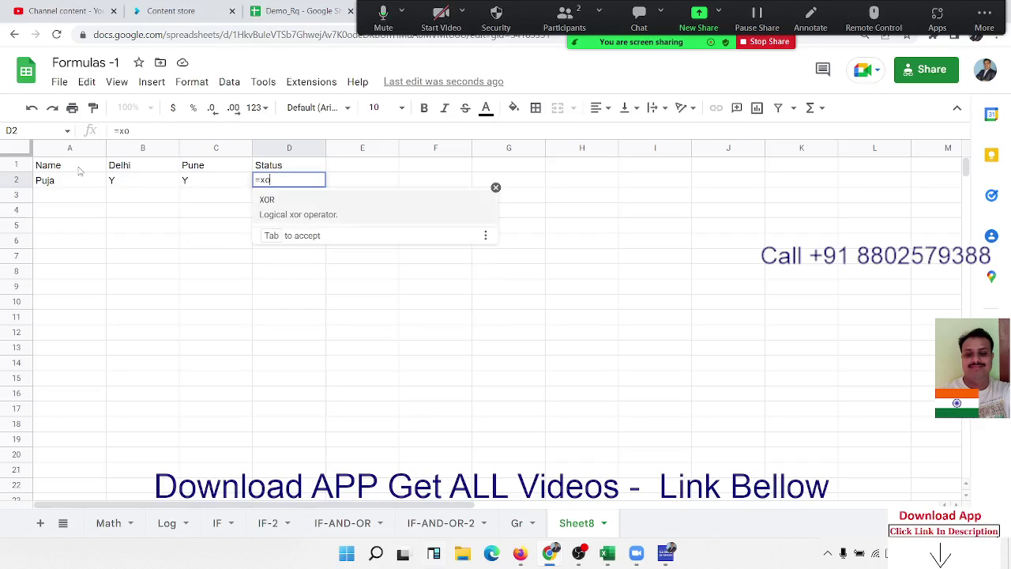
- Enter =XOR(B2="y",C2="y") in D2, referencing B2 and C2
key("Tab")
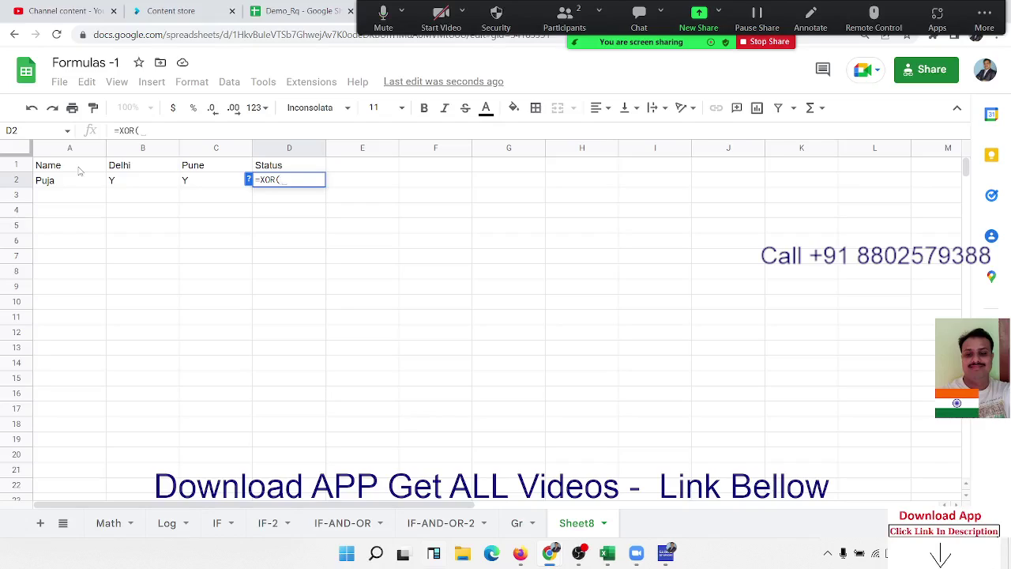
left_click(162, 188)
type("=\"y\"")
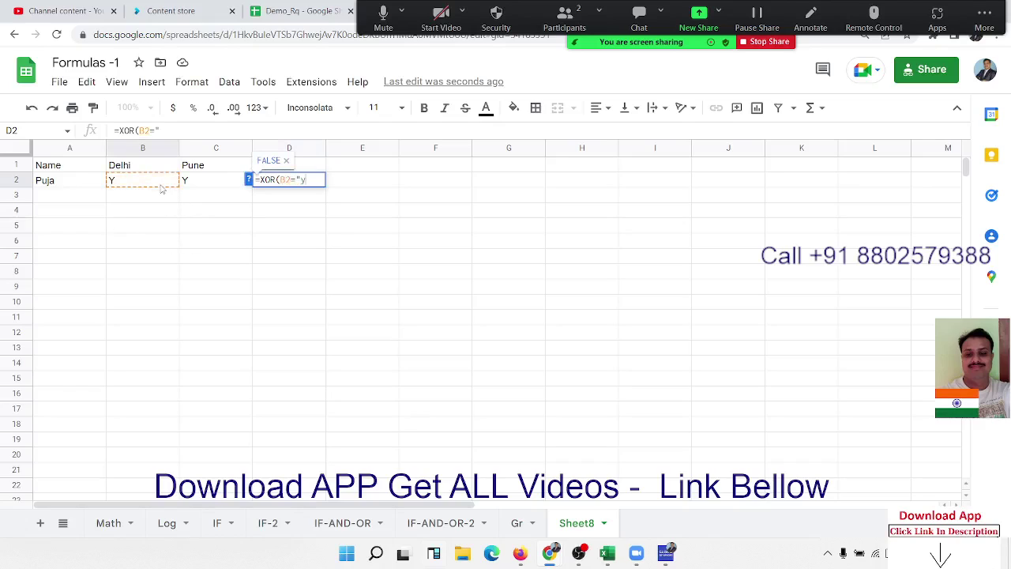
type(",")
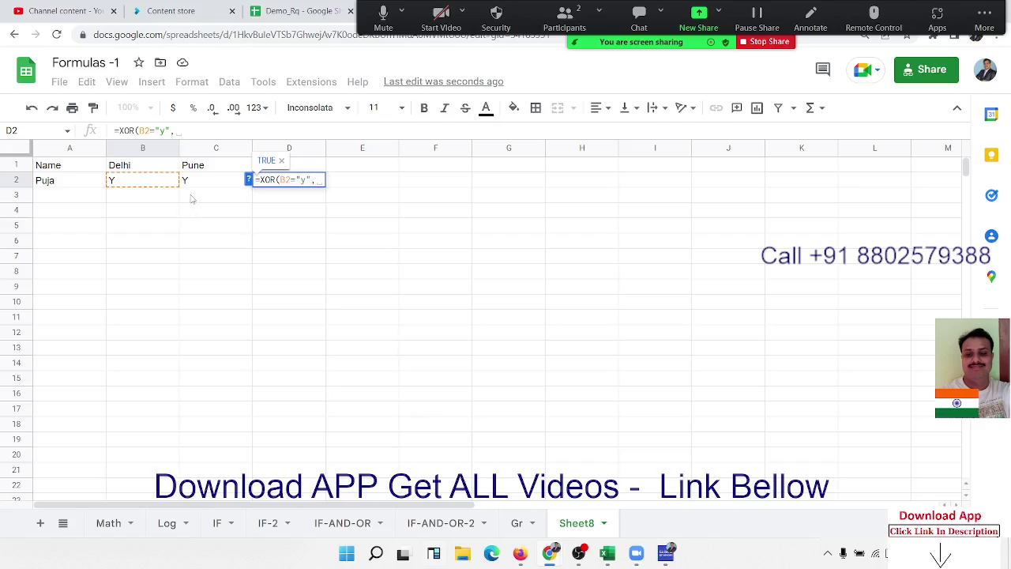
left_click(197, 180)
type("=\"")
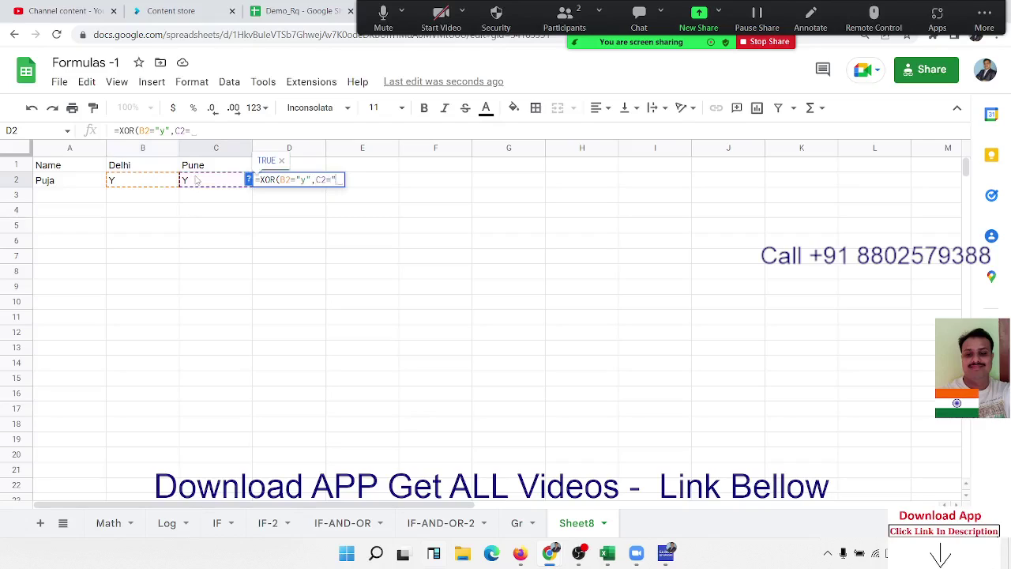
type("y")
type("\"")
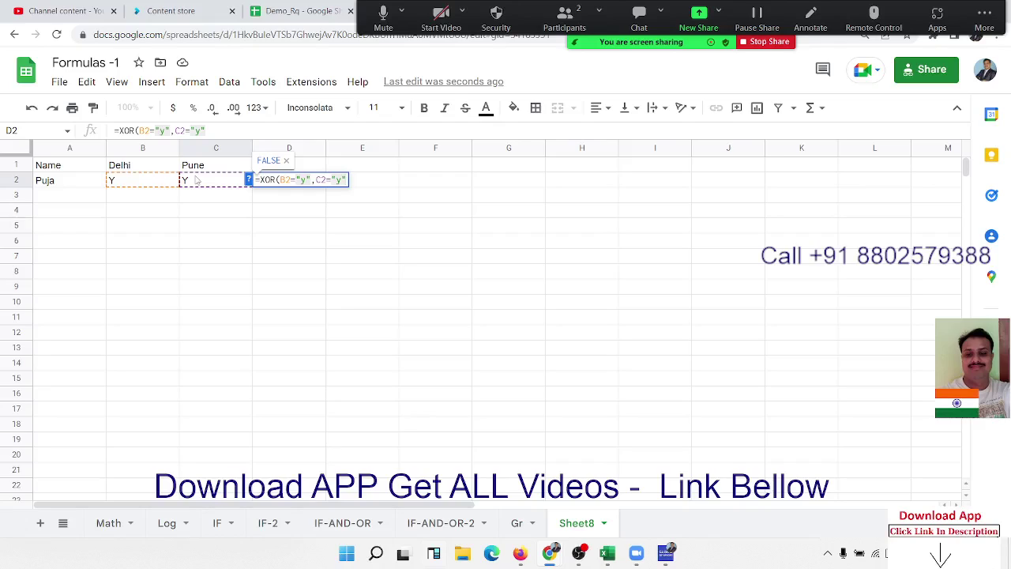
key("Return")
- Clear the Y from Pune cell C2 so D2 returns TRUE
key("Up")
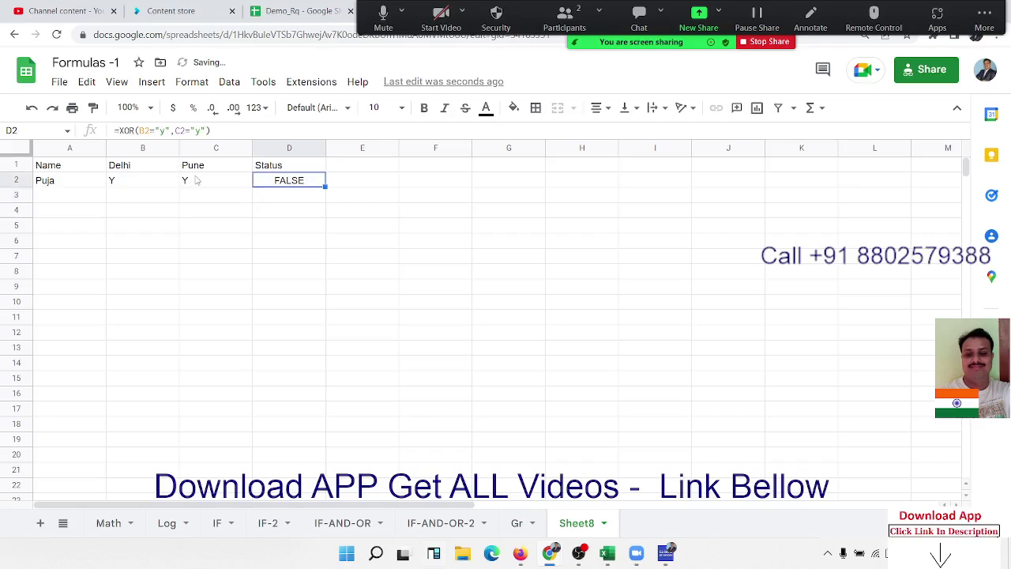
left_click(198, 180)
key("Delete")
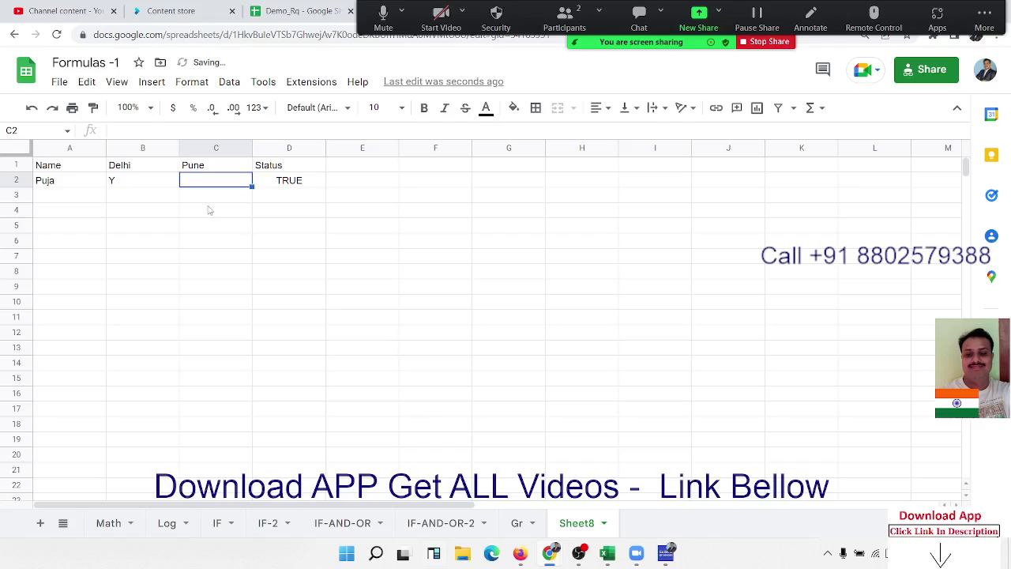
key("Left")
key("Right")
key("Left")
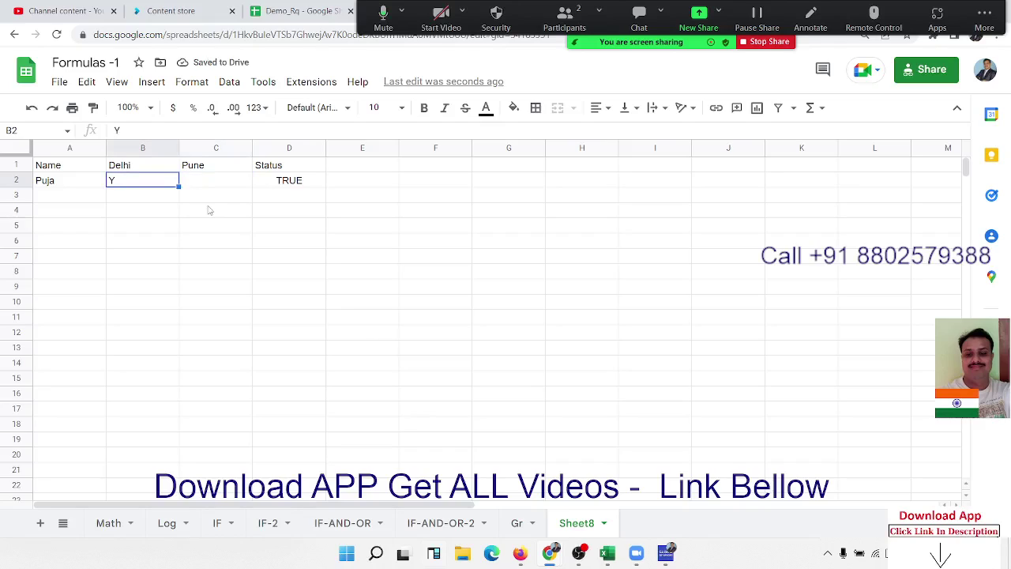
key("shift+Right")
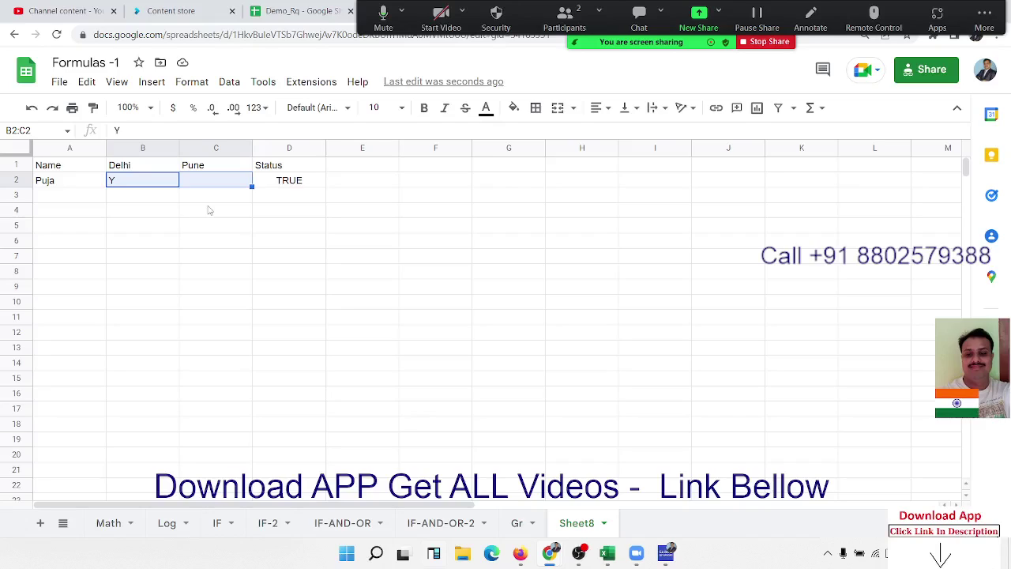
key("Right")
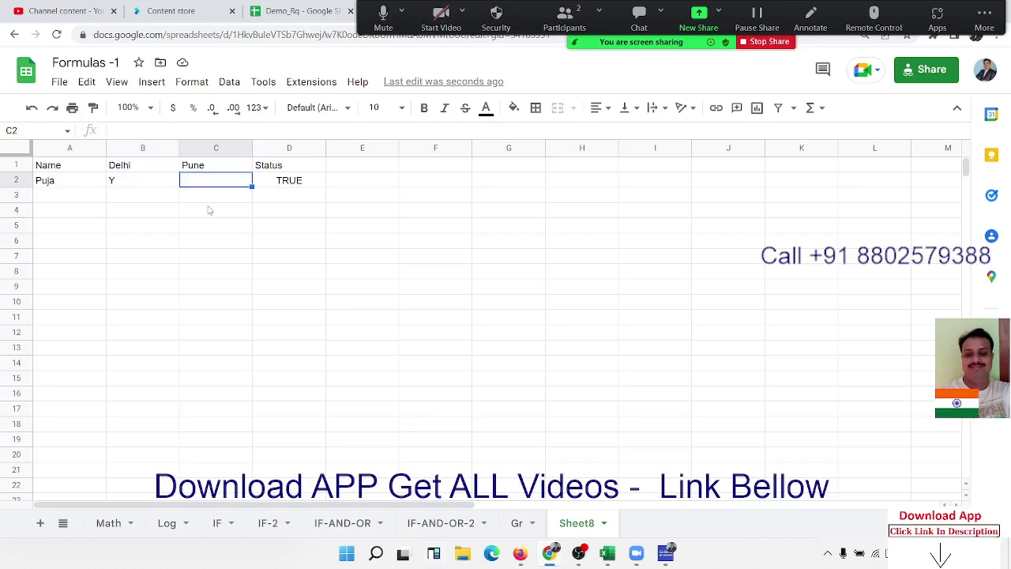
key("Right")
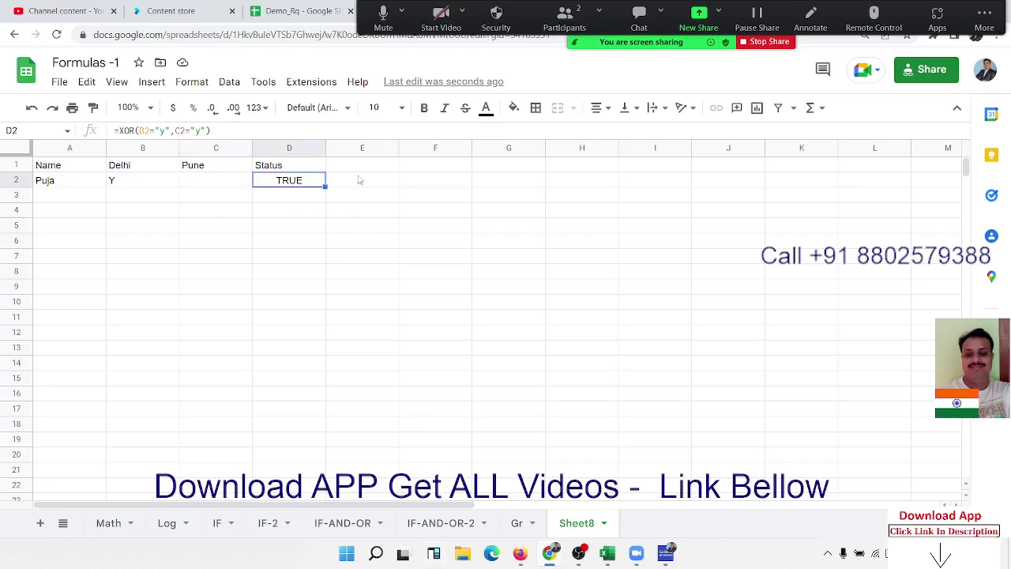
left_click(238, 82)
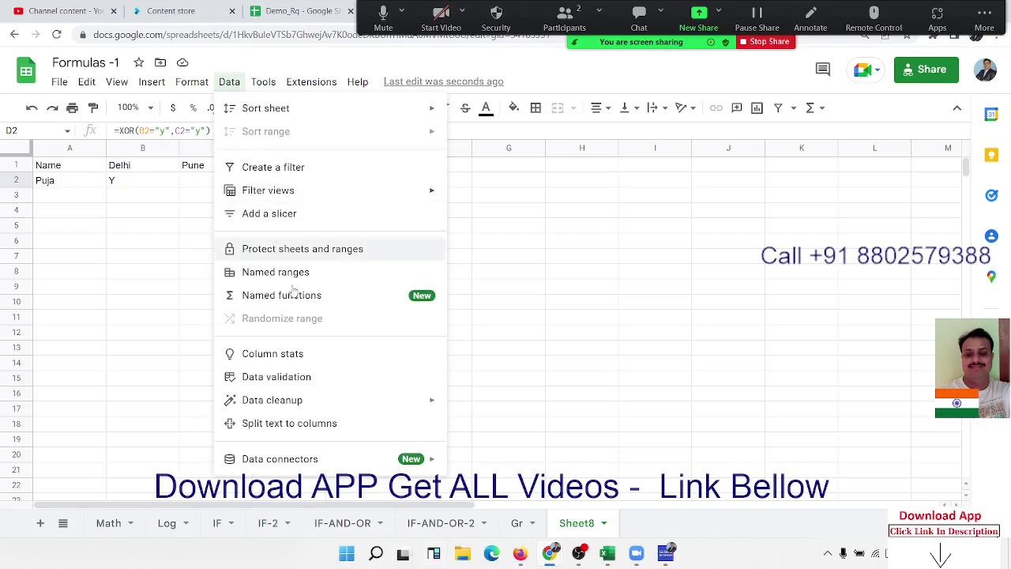
left_click(310, 378)
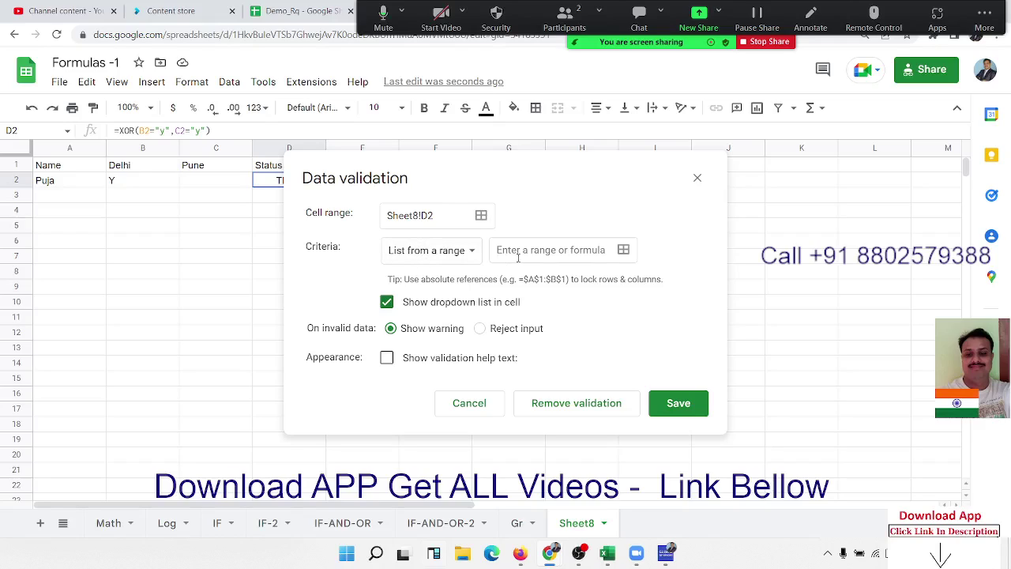
left_click(698, 180)
left_click(452, 197)
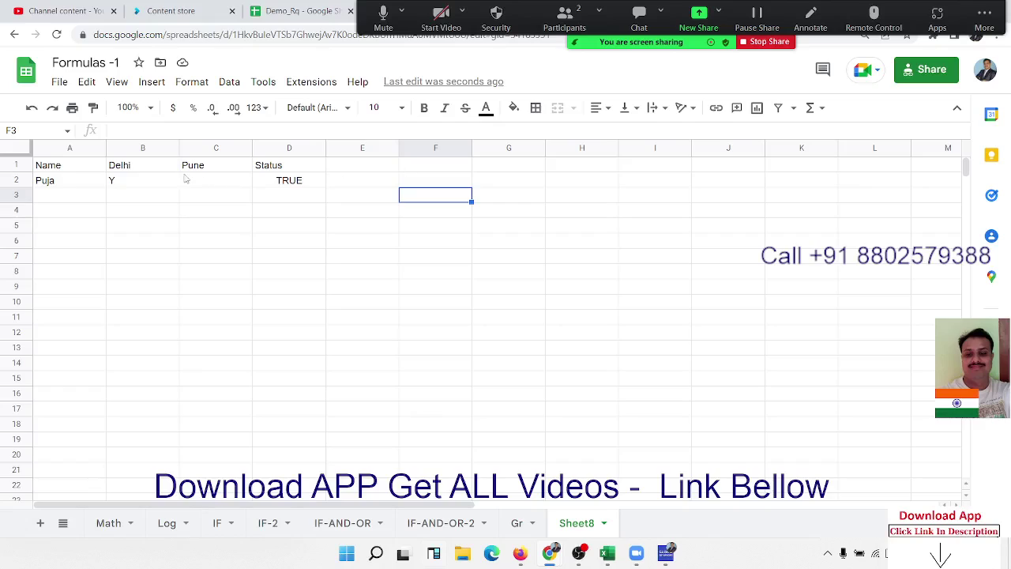
left_click(154, 180)
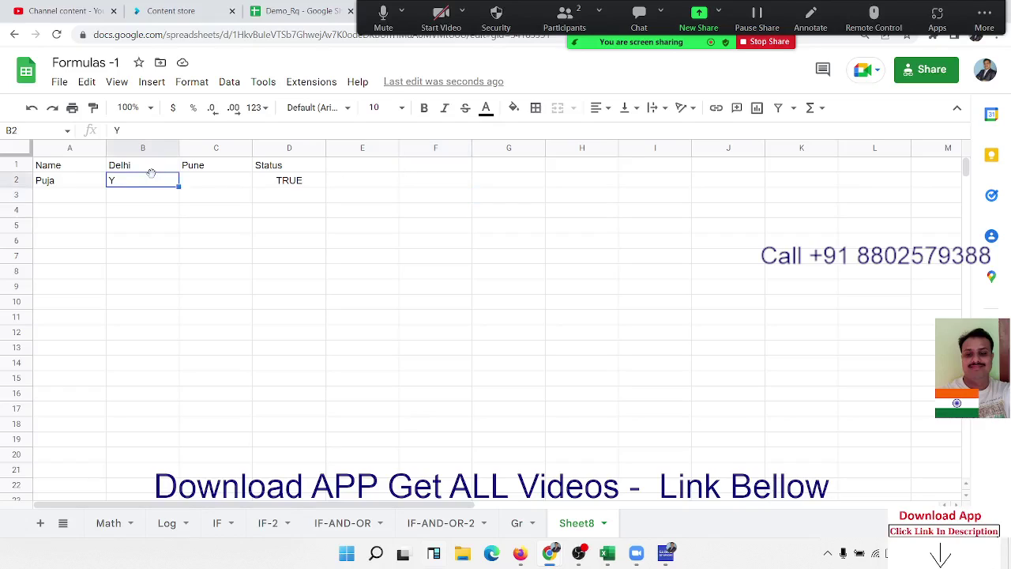
left_click(261, 82)
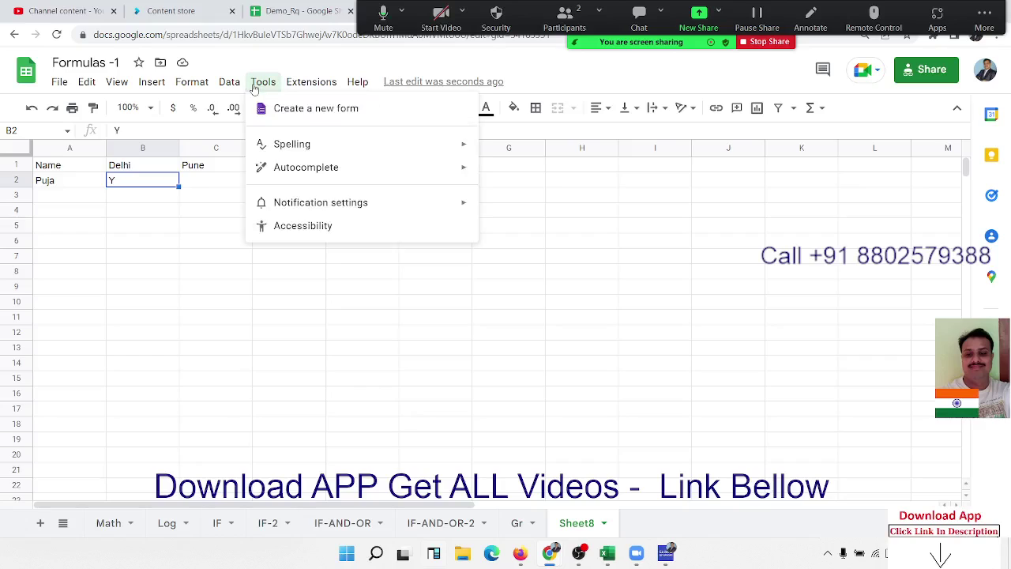
left_click(229, 83)
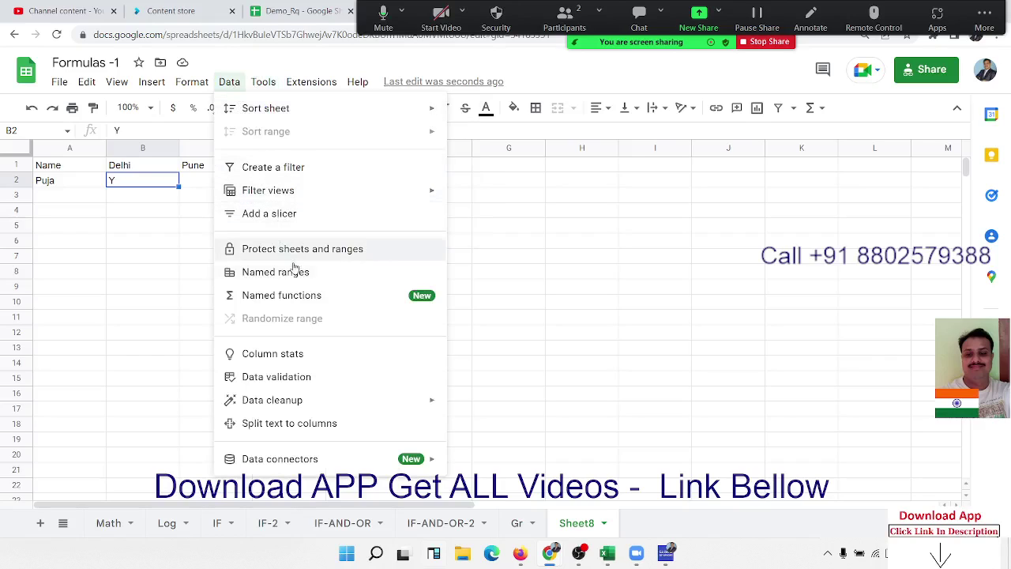
- Give B2 a 'Custom formula is' validation rule with =xor($B2="Y",$C2="Y")
left_click(299, 379)
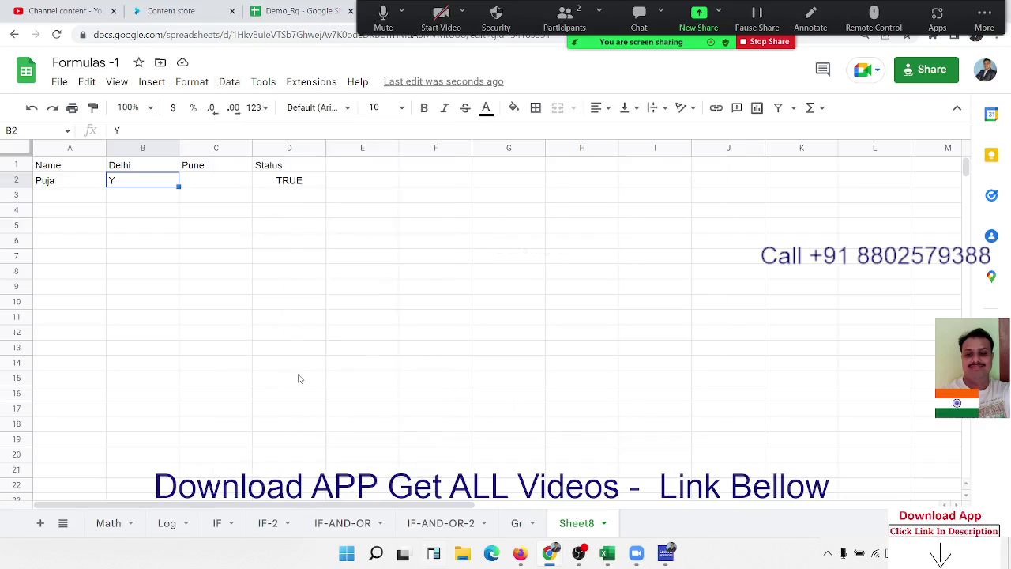
left_click(400, 253)
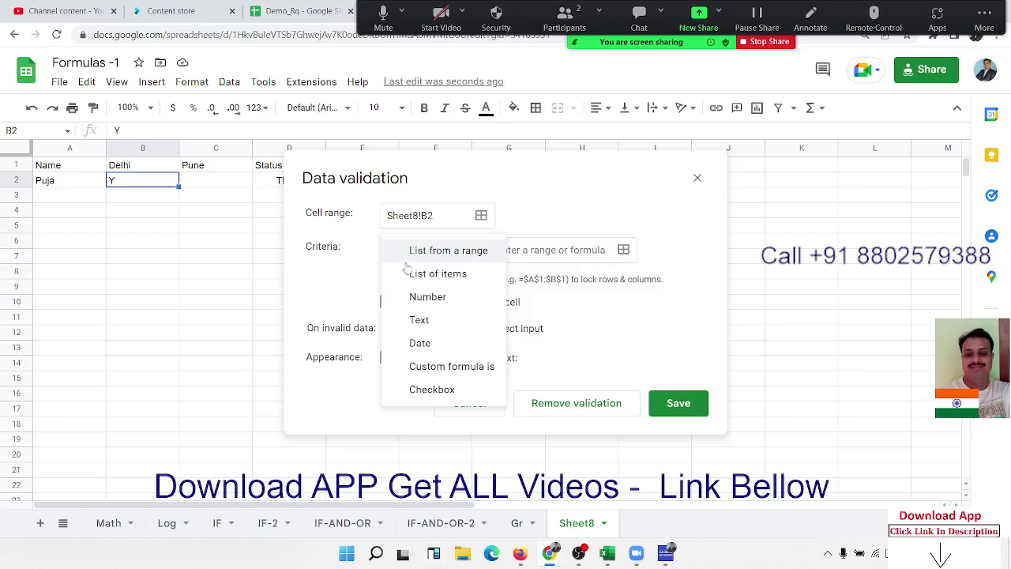
left_click(433, 365)
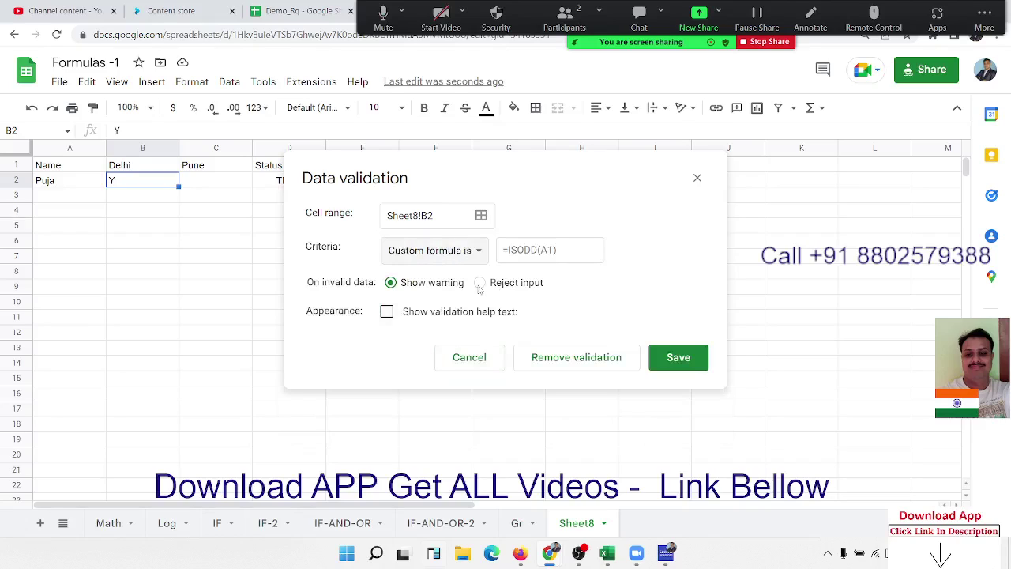
left_click(525, 253)
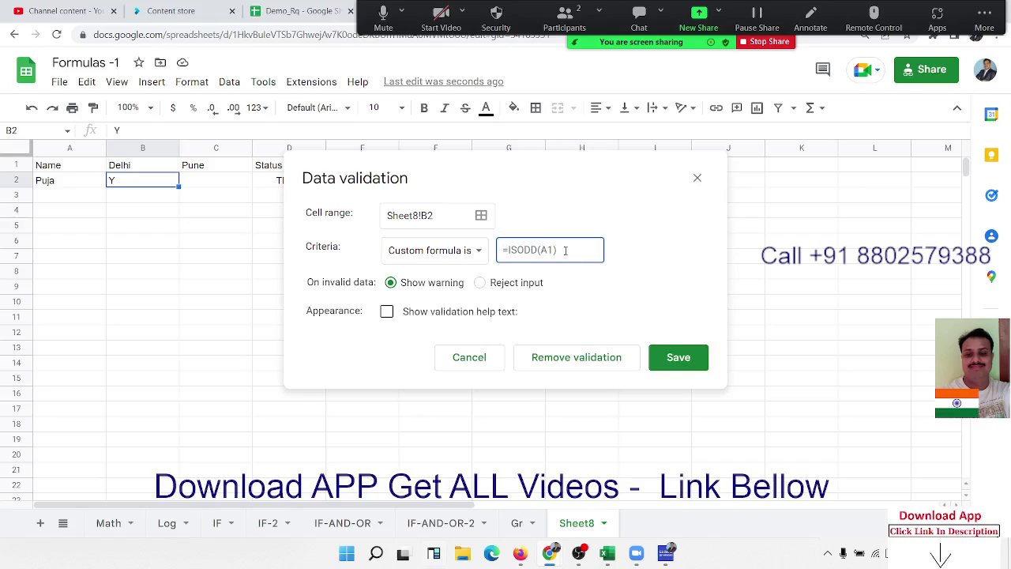
type("=")
type("xor")
type("(")
type("B")
type("2=")
type("\"Y\"")
type(",")
type("C")
type("2=\"")
type("Y")
type("\")")
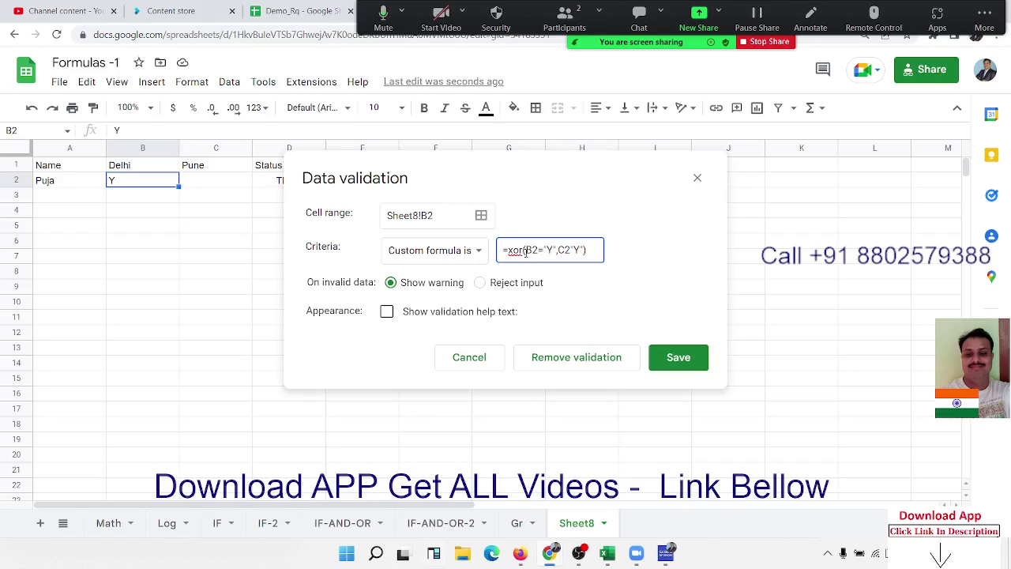
type("$")
type("$")
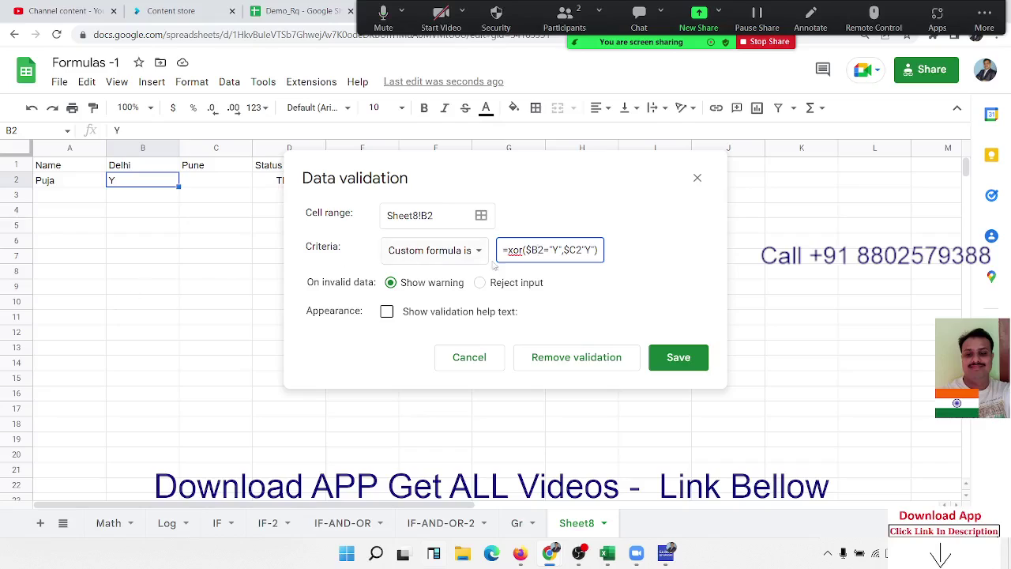
left_click(683, 359)
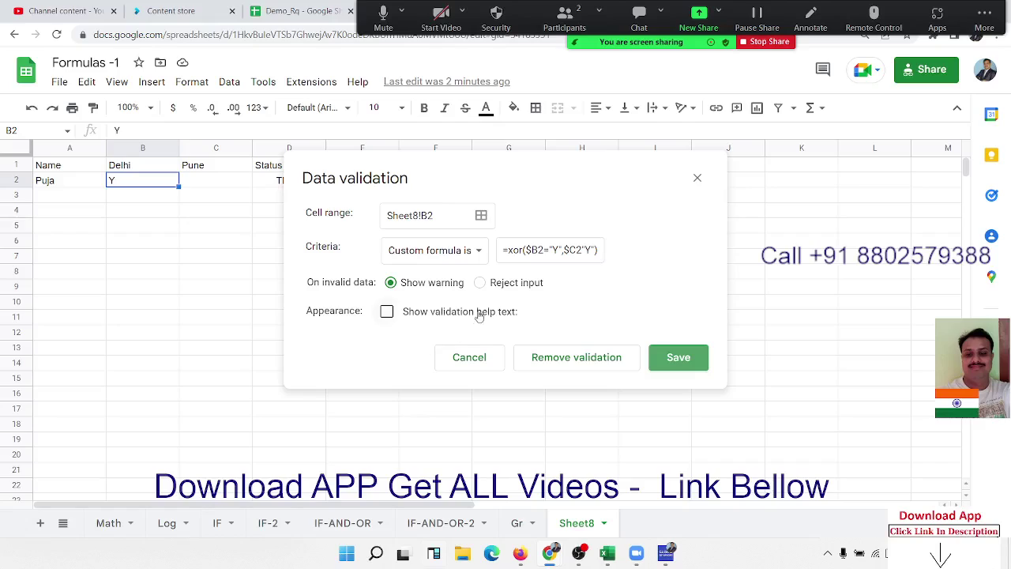
- Correct the custom formula to =XOR($B2="Y",$C2="Y") and save the rule
left_click(551, 250)
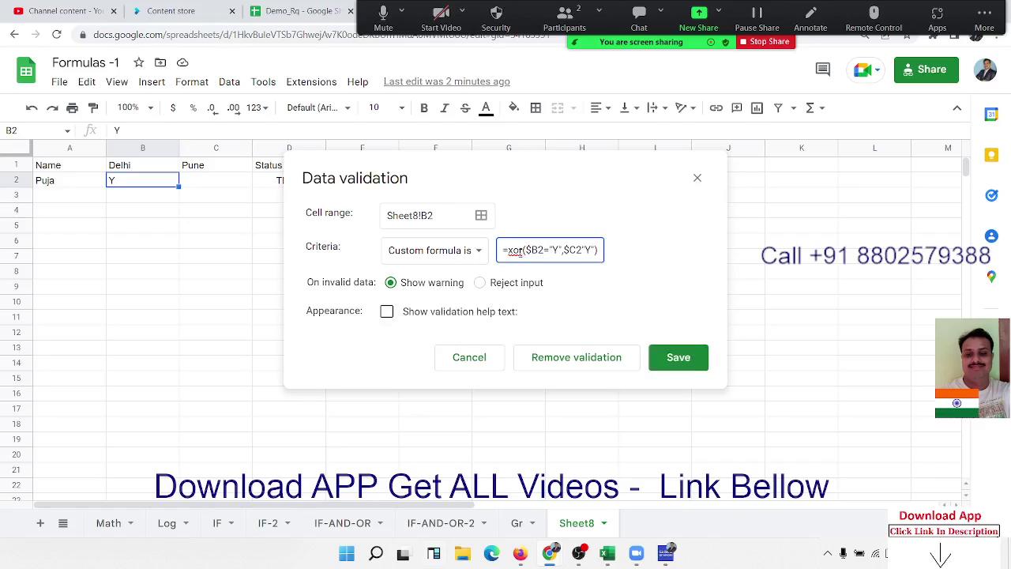
key("BackSpace")
key("BackSpace")
key("BackSpace")
type("XO")
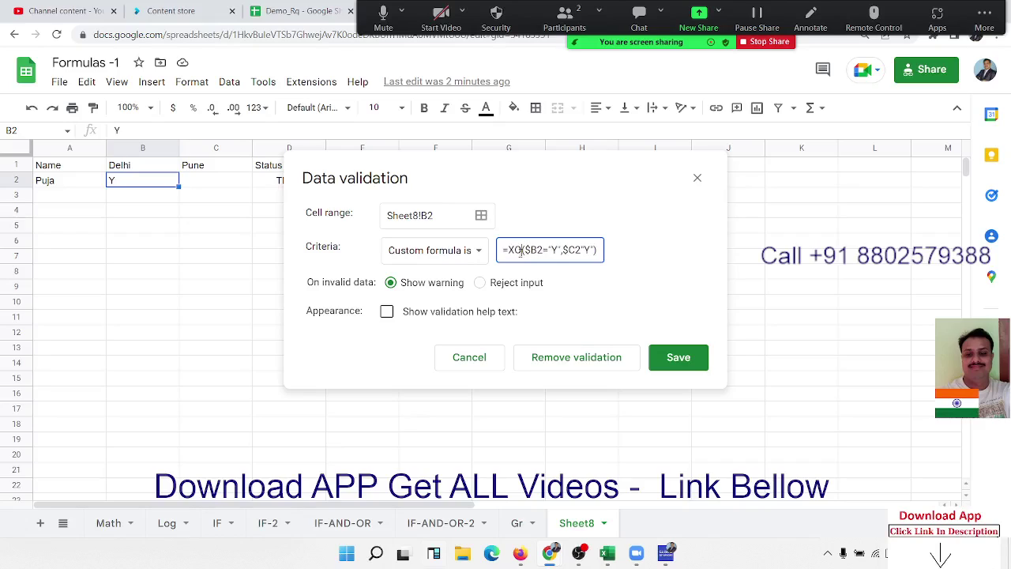
type("R")
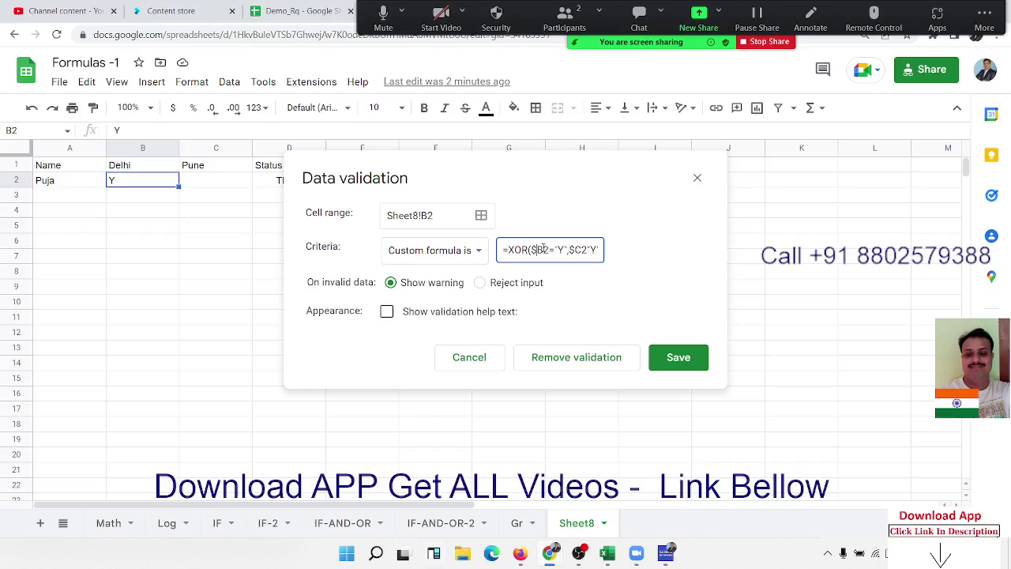
left_click(682, 357)
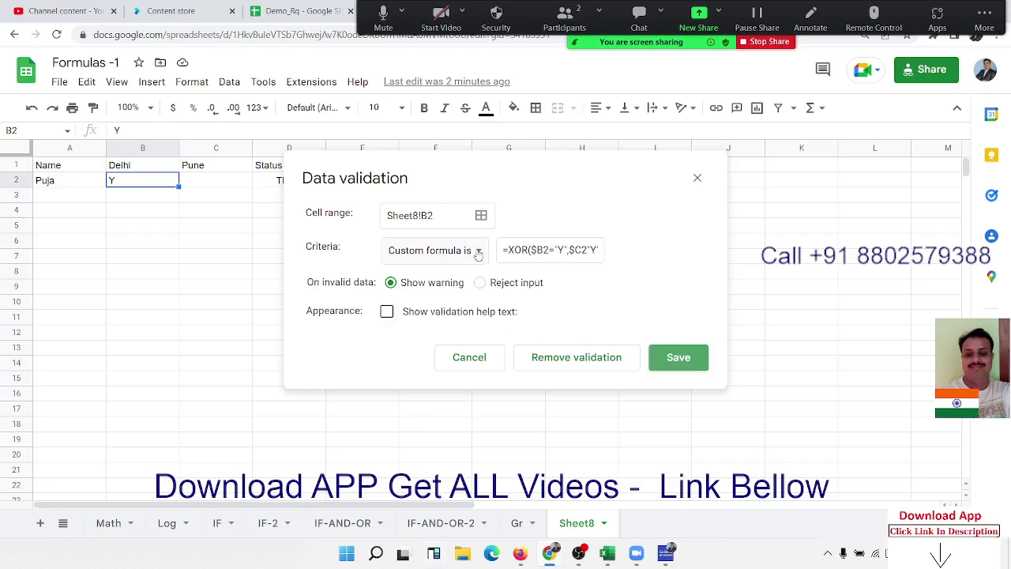
left_click(455, 261)
left_click(455, 261)
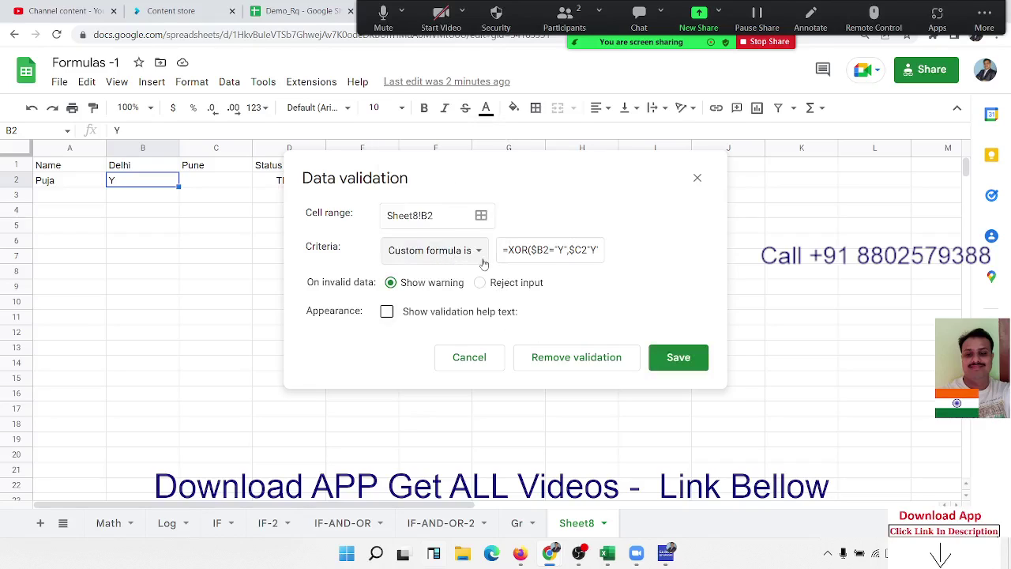
left_click_drag(538, 249, 625, 252)
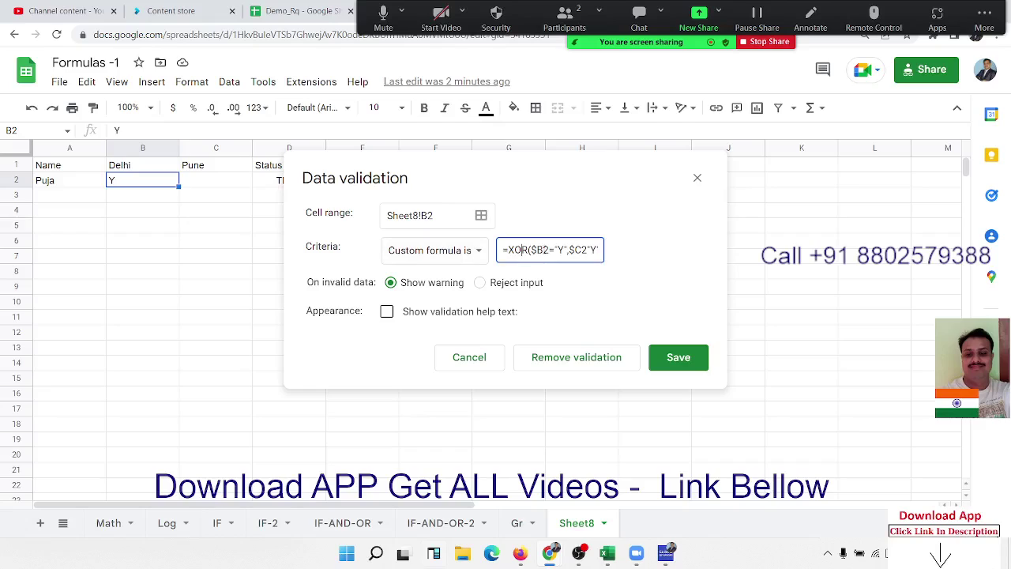
left_click(689, 359)
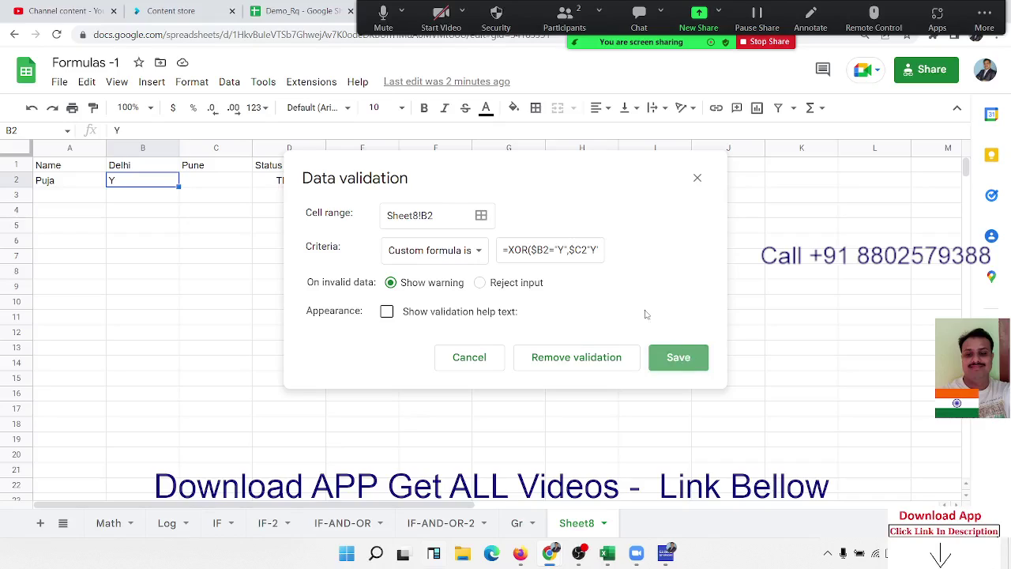
left_click_drag(542, 250, 632, 251)
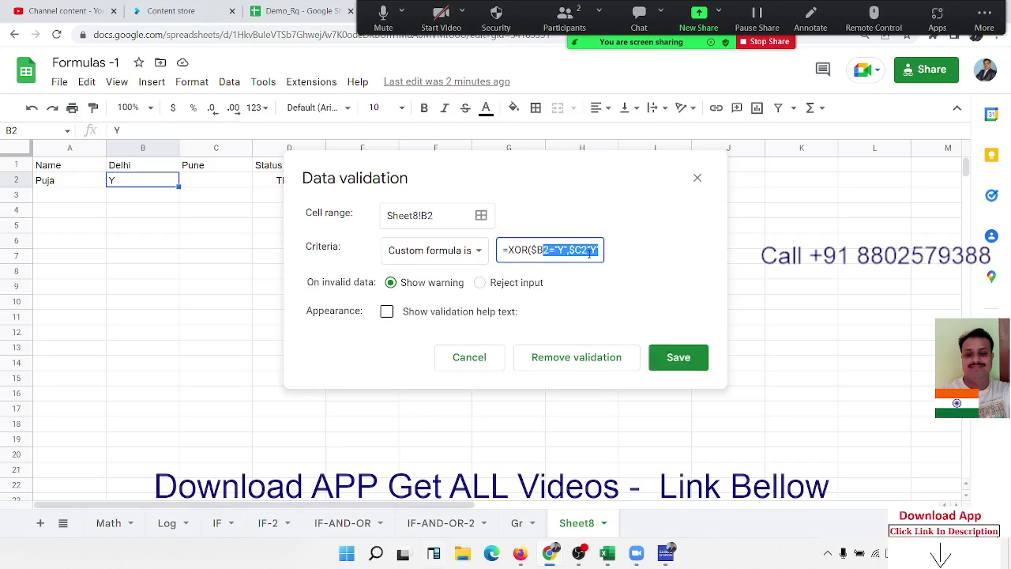
left_click(592, 251)
left_click(592, 250)
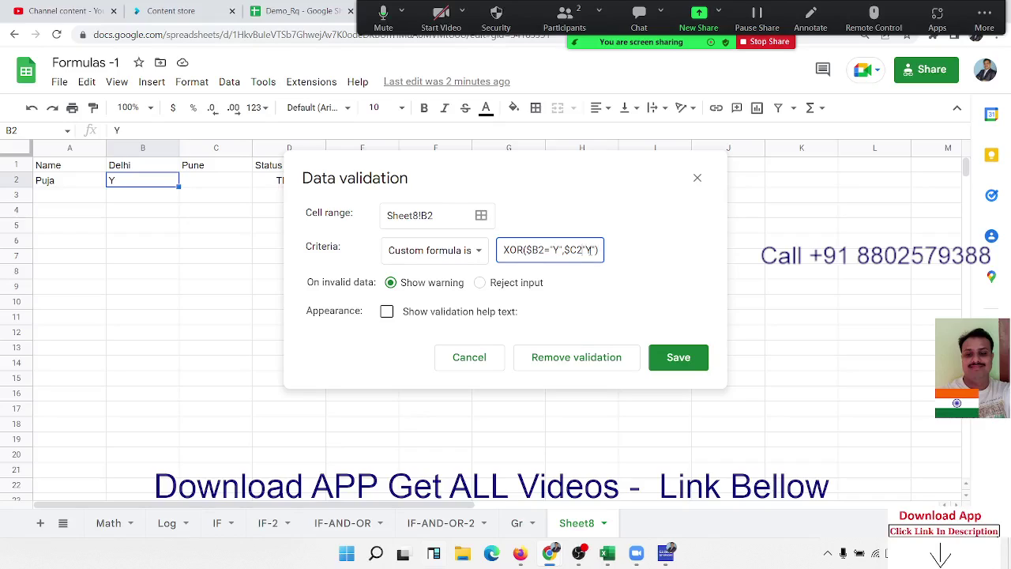
type("=")
left_click(677, 360)
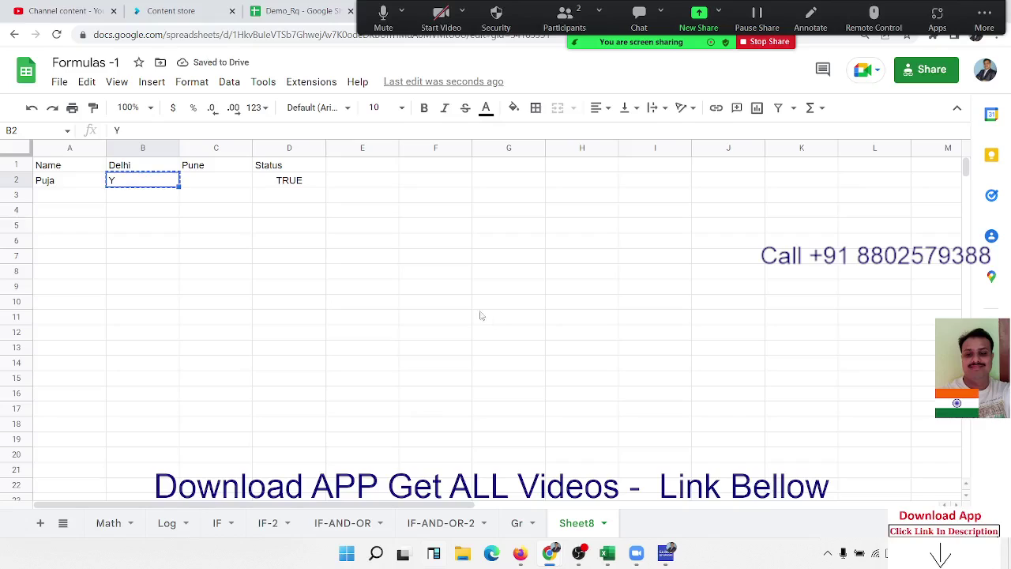
- Copy B2 and paste only its data validation onto B2:C10
key("ctrl+c")
left_click_drag(142, 183, 226, 308)
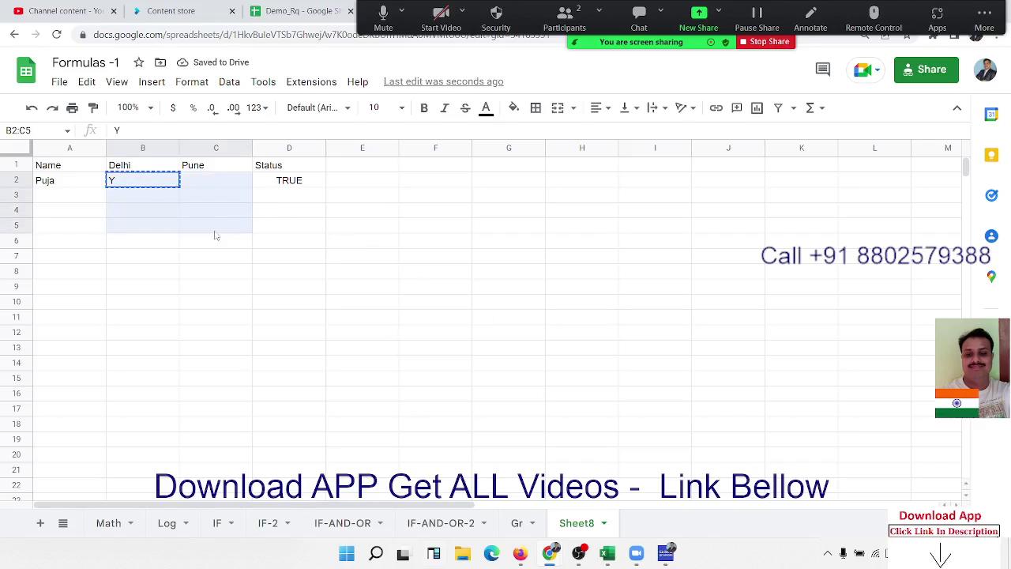
left_click(86, 82)
mouse_move(151, 245)
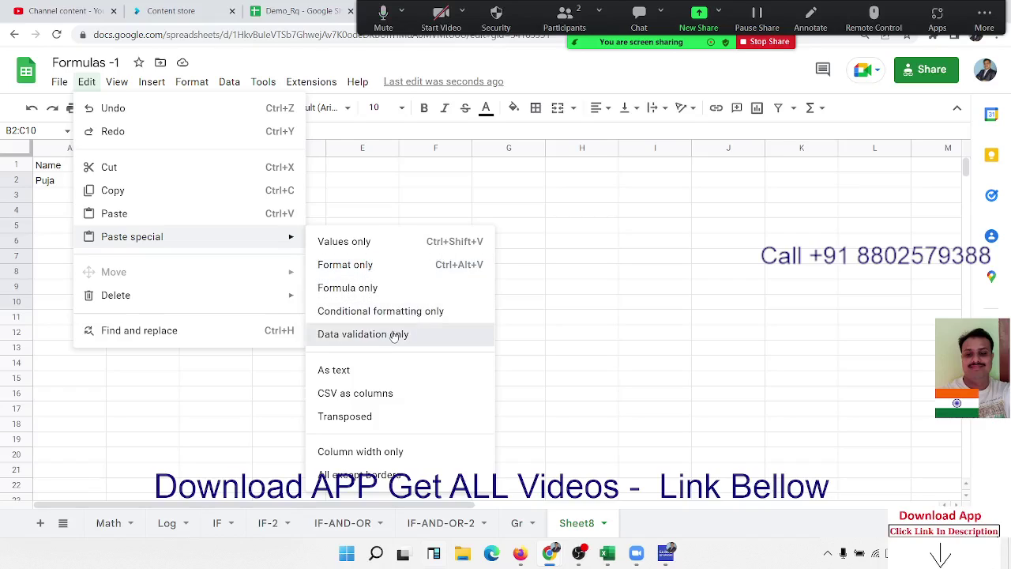
left_click(394, 336)
left_click(179, 221)
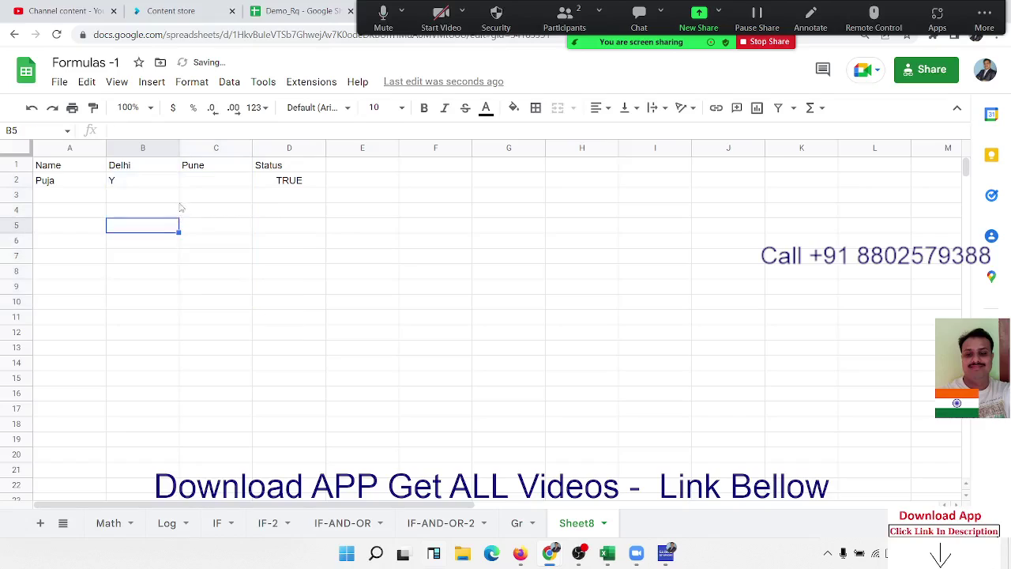
- Test the rule with Y in C2, see it flagged invalid, then clear it
left_click(200, 183)
type("Y")
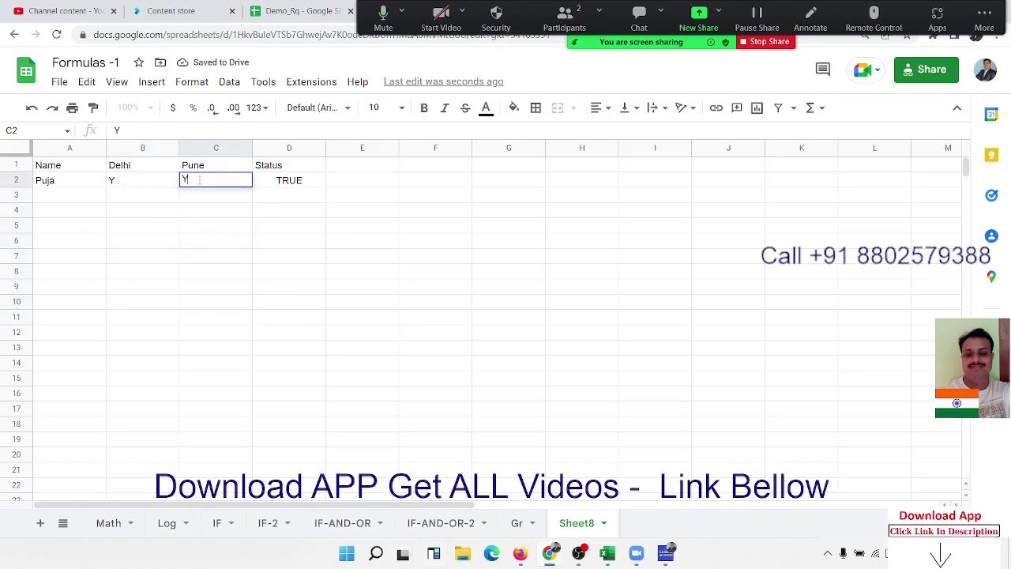
key("Return")
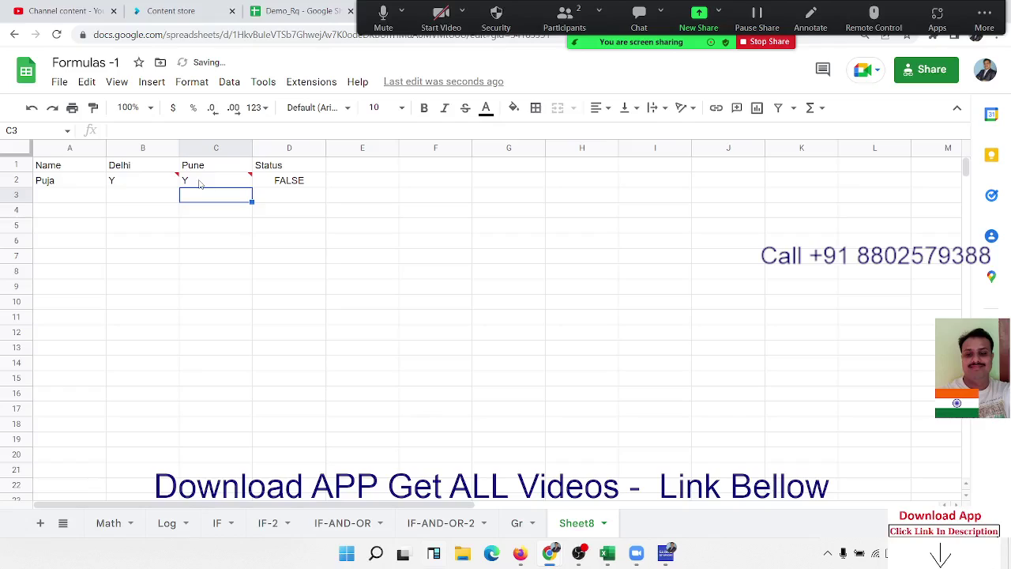
left_click(199, 183)
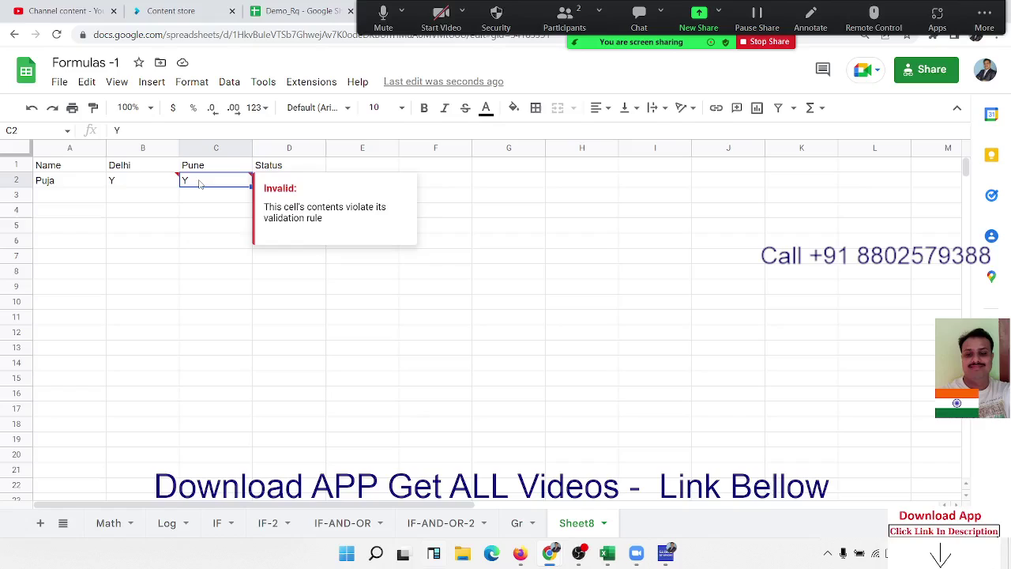
key("Down")
key("Up")
key("Delete")
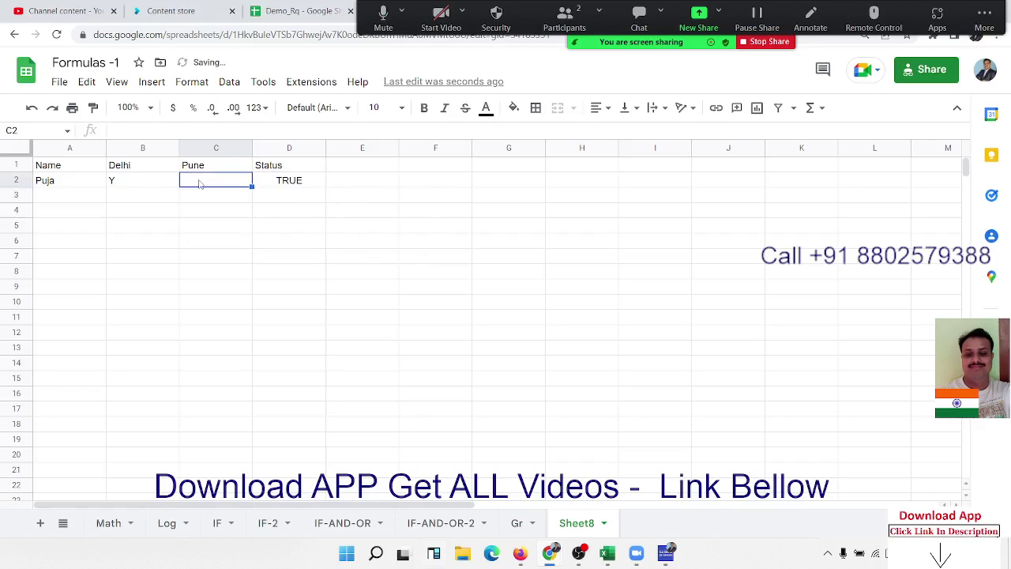
key("Left")
- Change B2's validation rule to reject invalid input
left_click(259, 82)
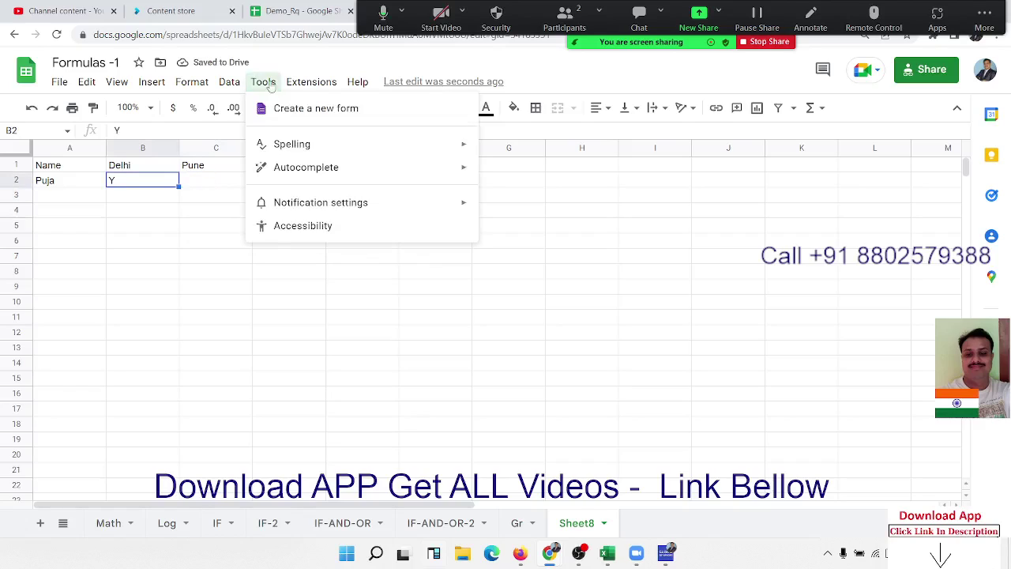
mouse_move(229, 85)
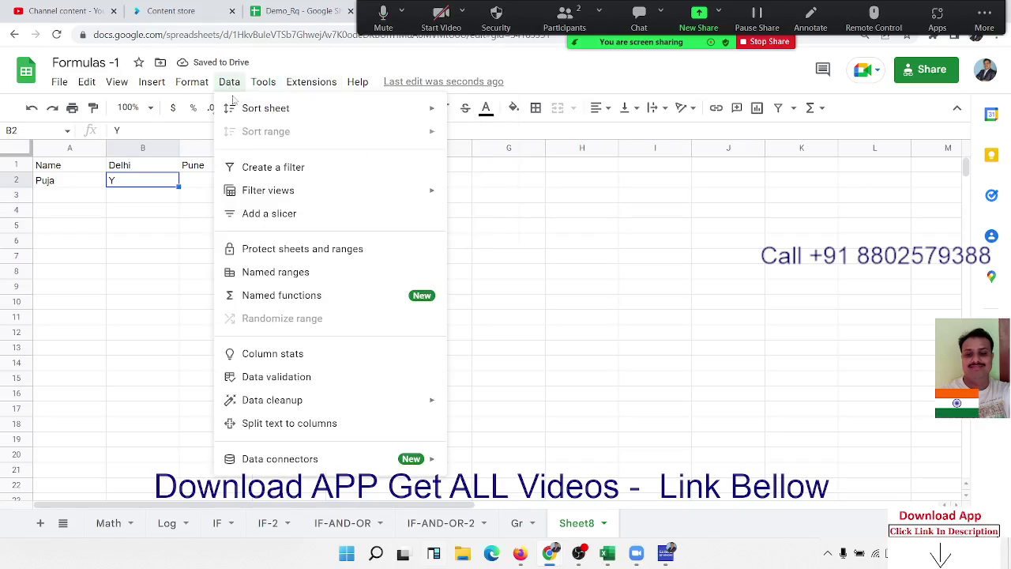
left_click(278, 379)
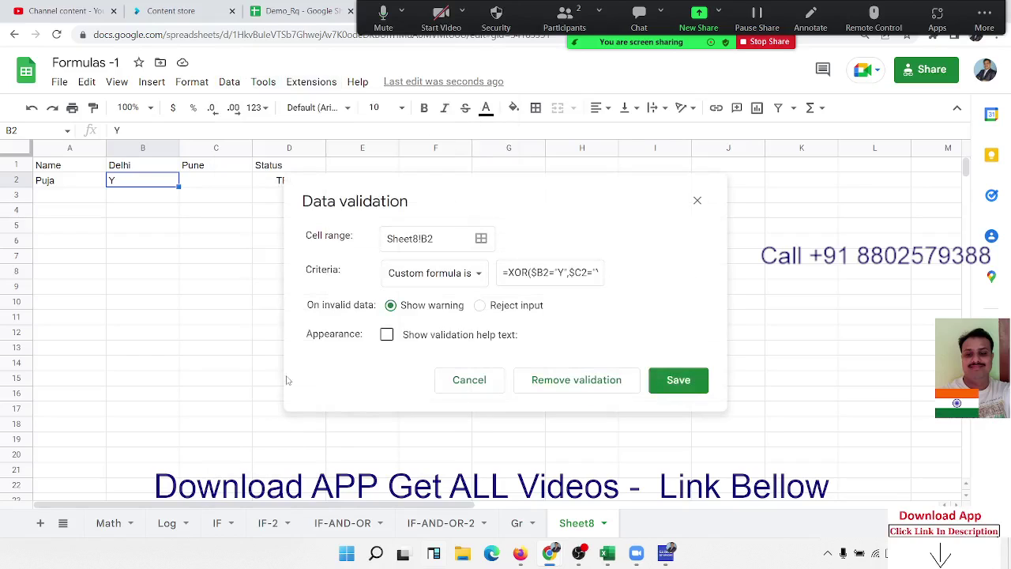
left_click(502, 307)
left_click(695, 389)
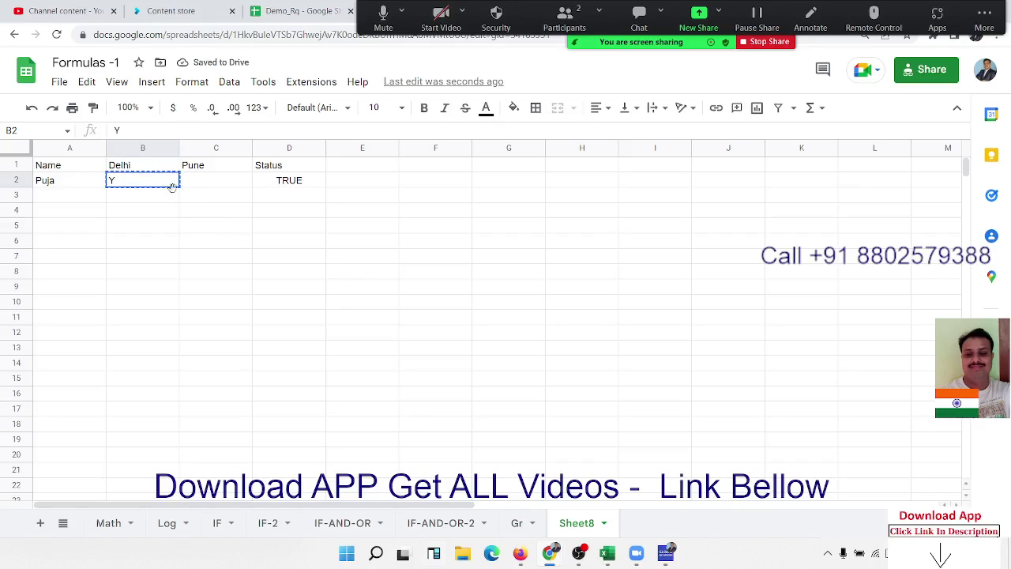
- Paste only B2's data validation onto B2:C16
left_click_drag(167, 186, 237, 395)
left_click(87, 81)
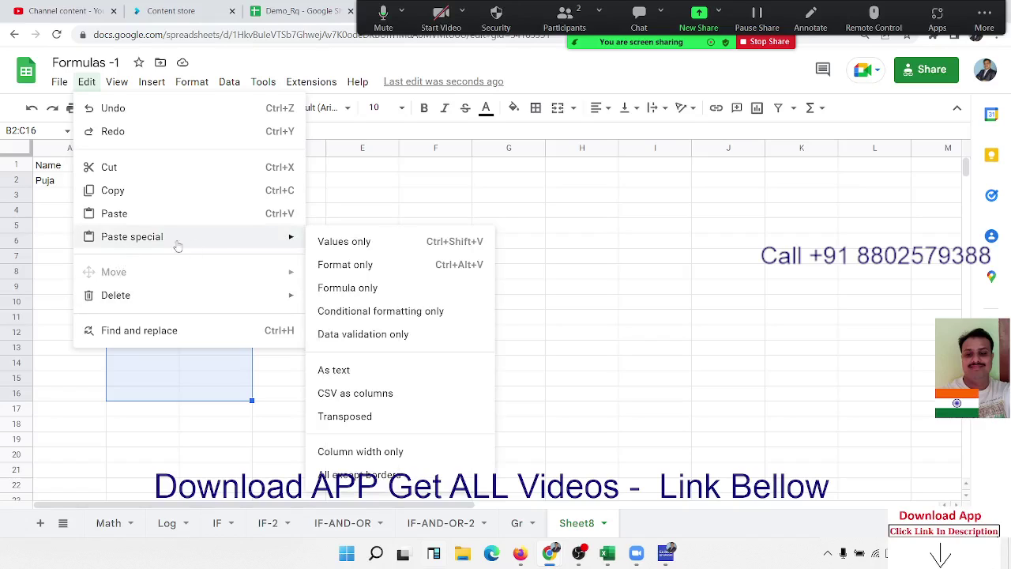
mouse_move(298, 248)
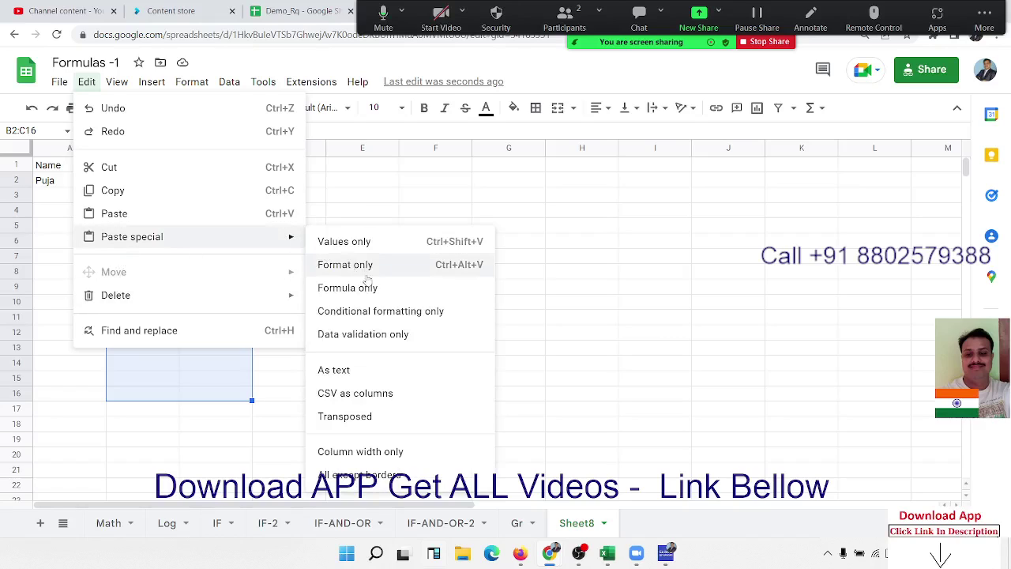
left_click(365, 334)
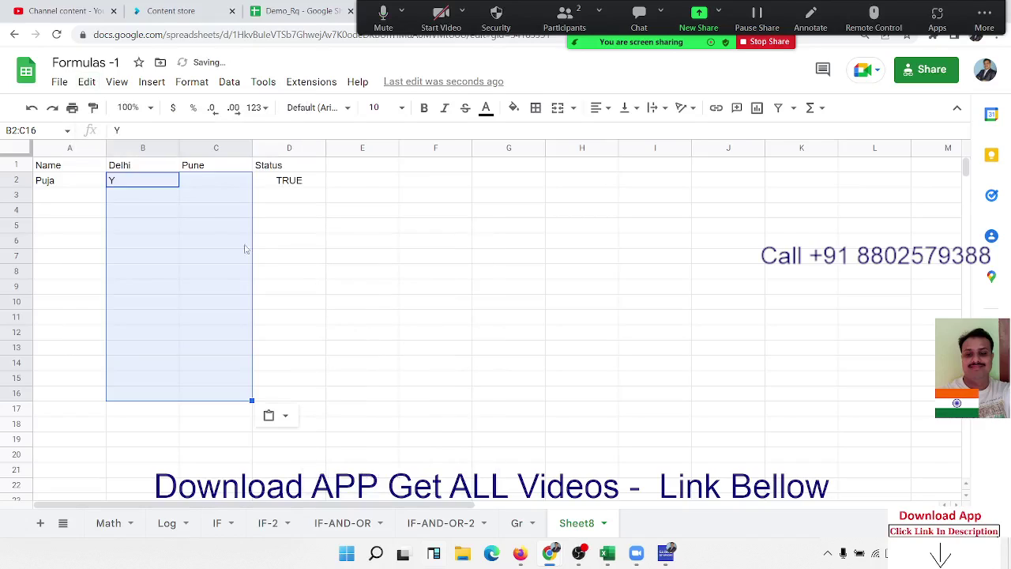
left_click(207, 230)
- Test the rule with N in C2 and a Y in B3, then clear B3
left_click(147, 184)
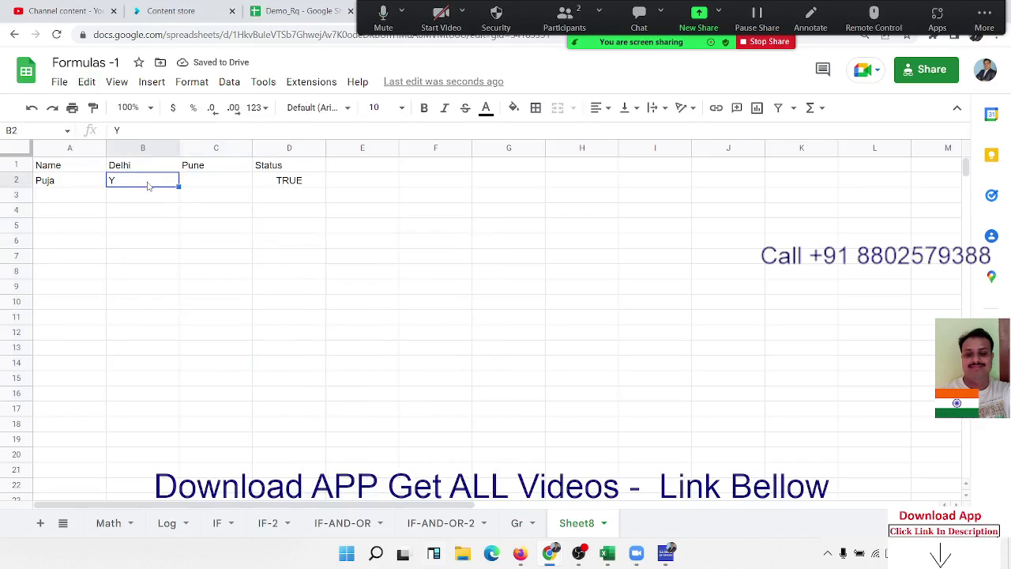
key("Right")
type("N")
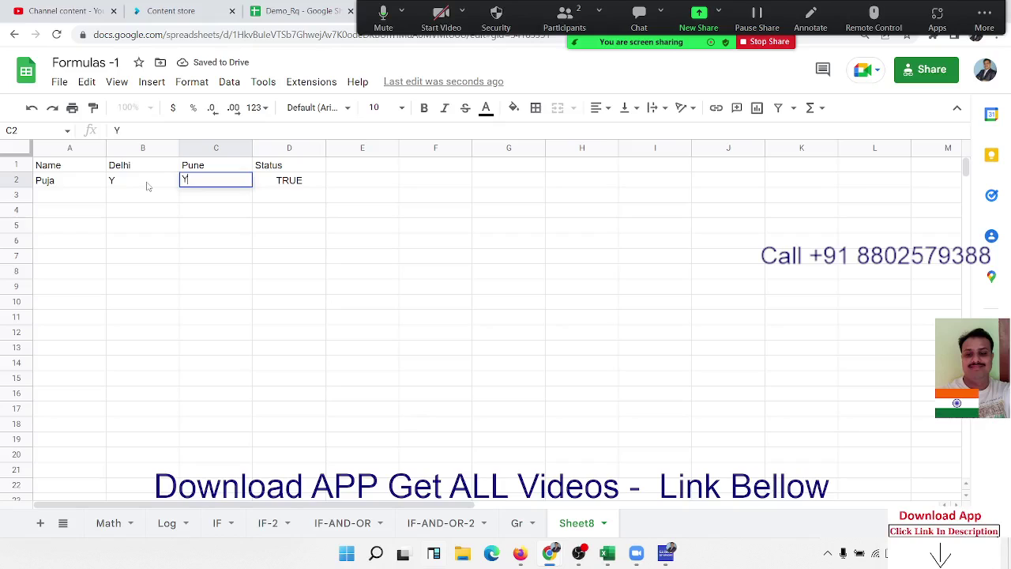
key("Return")
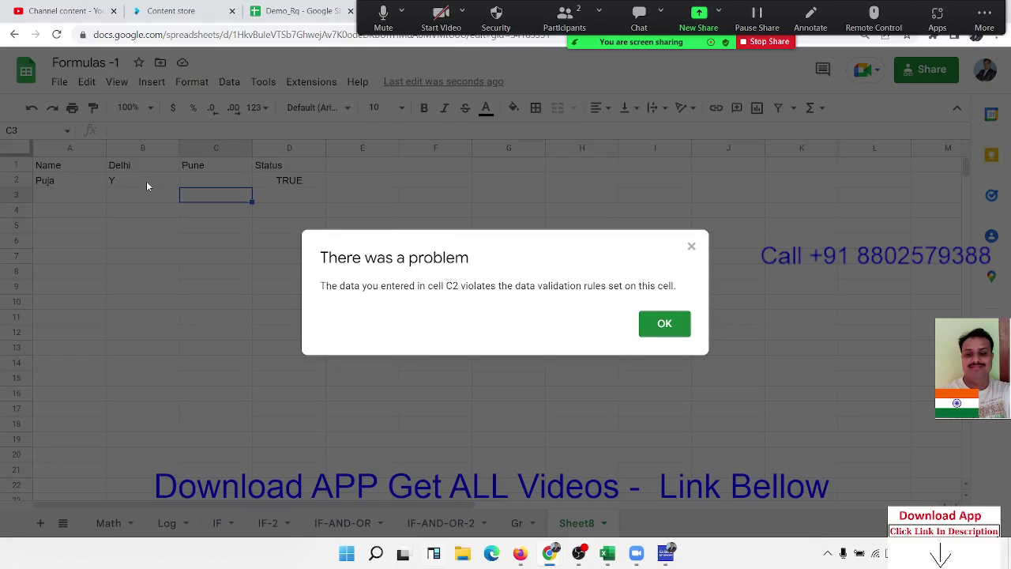
key("Return")
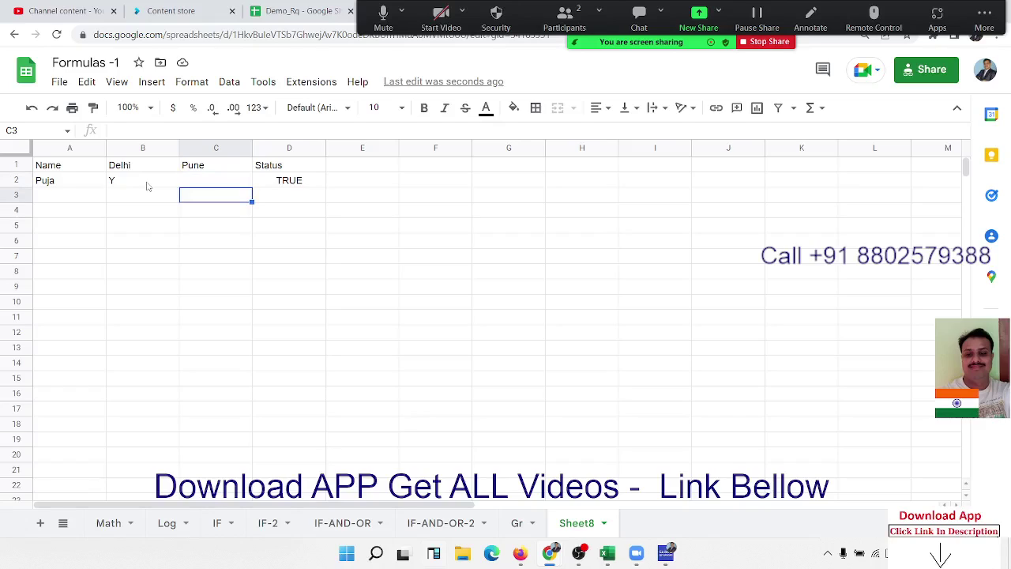
key("Left")
type("Y")
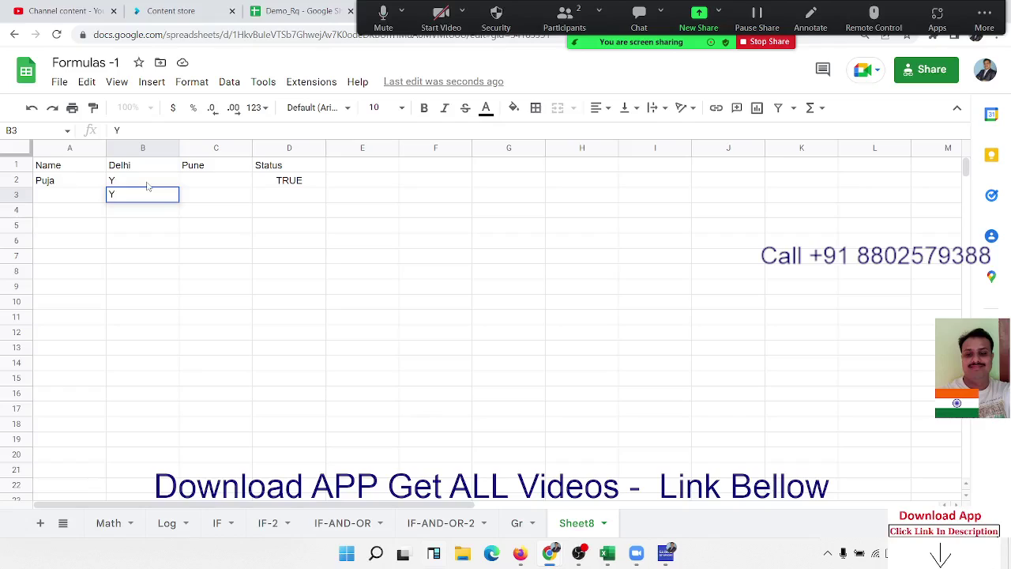
key("Return")
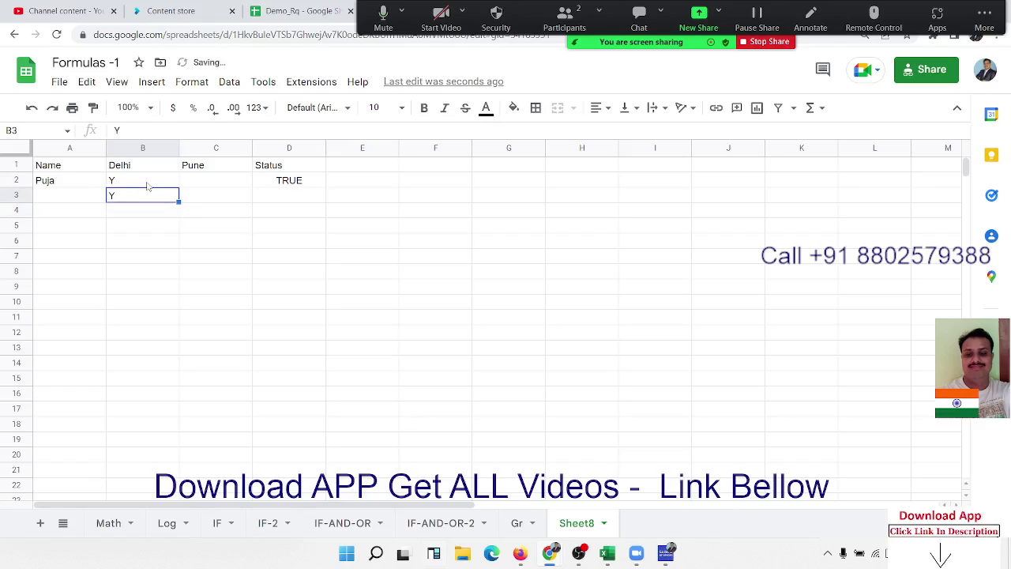
key("Delete")
- Enter Y in C3, then try Y in B3 to see it rejected
key("Right")
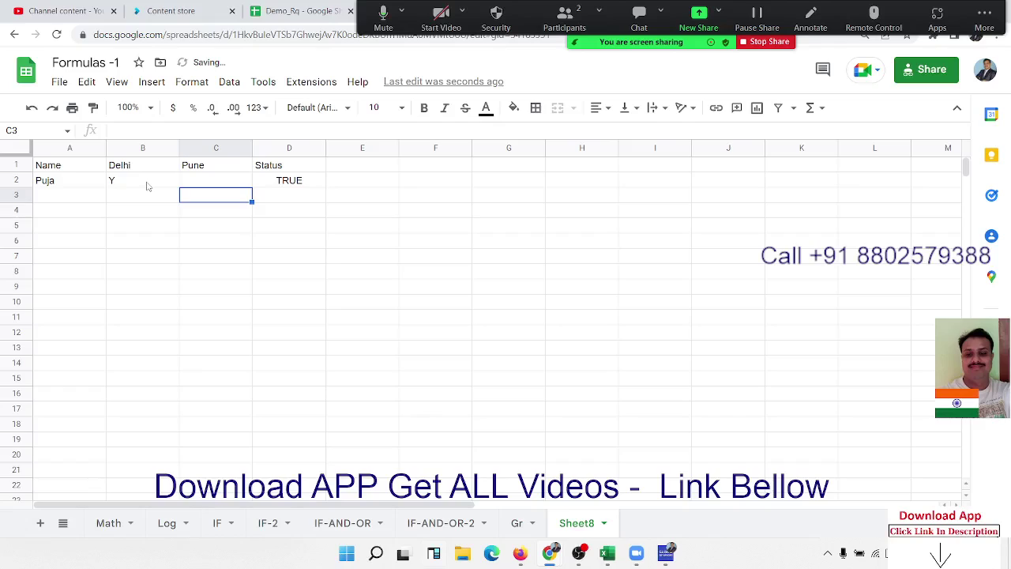
type("Y")
key("Return")
key("Up")
key("Left")
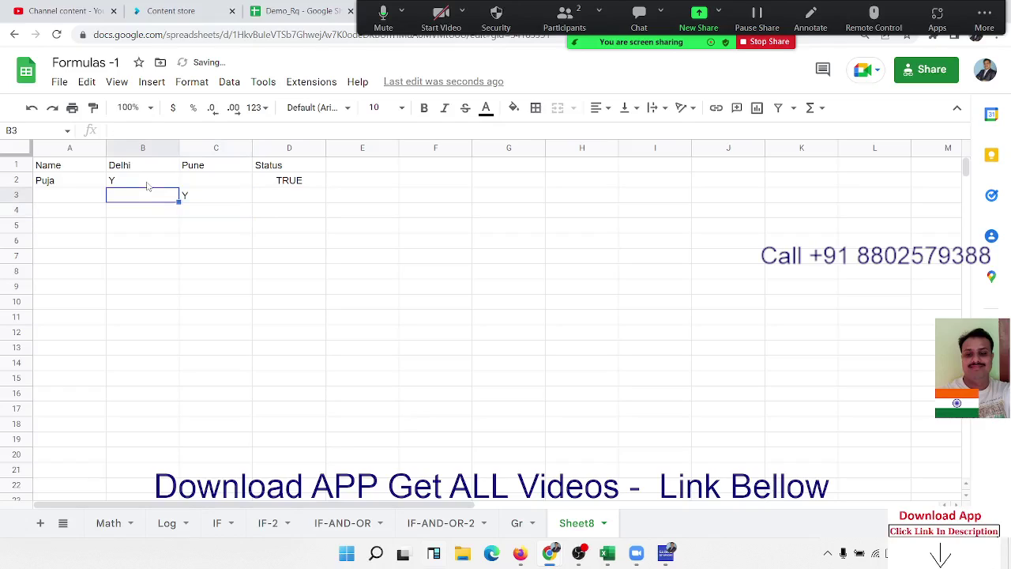
type("Y")
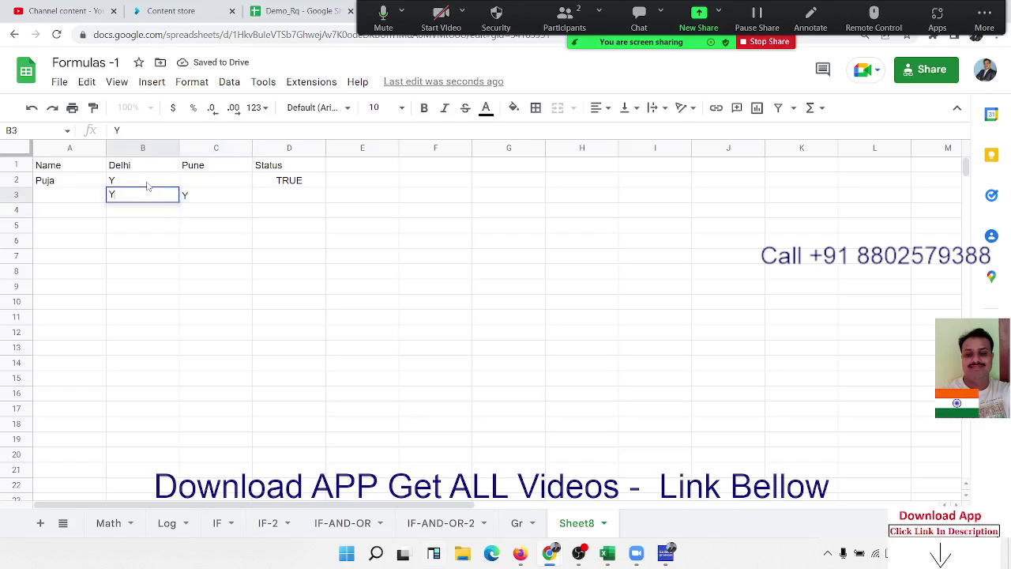
key("Return")
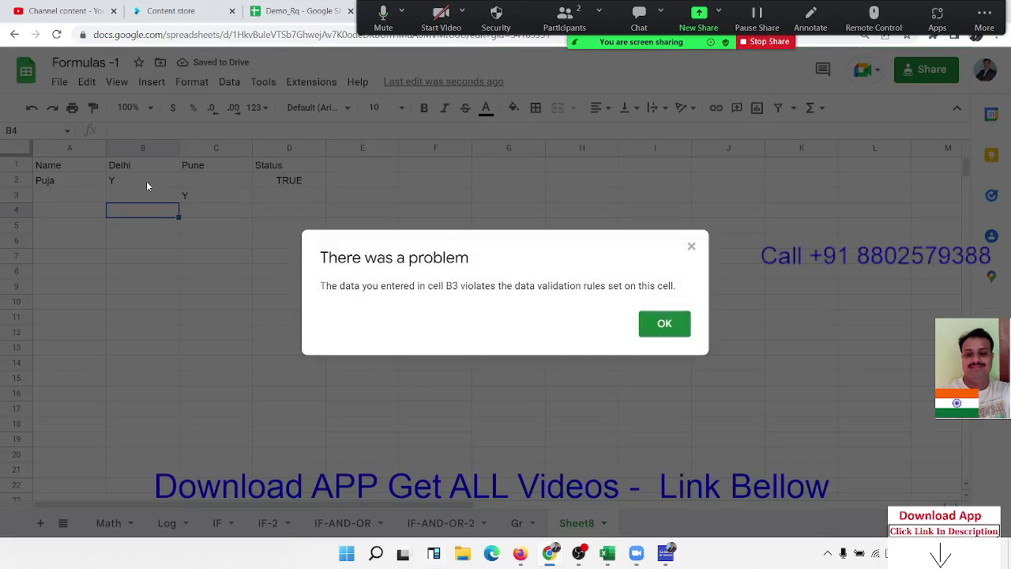
- Dismiss the 'There was a problem' warning and select empty cell C5
key("Return")
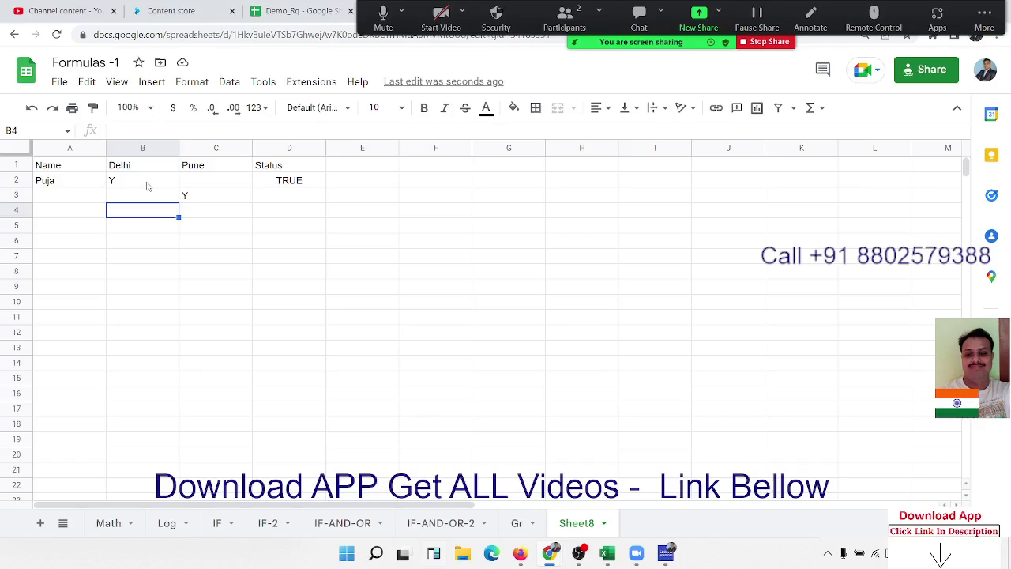
left_click(228, 225)
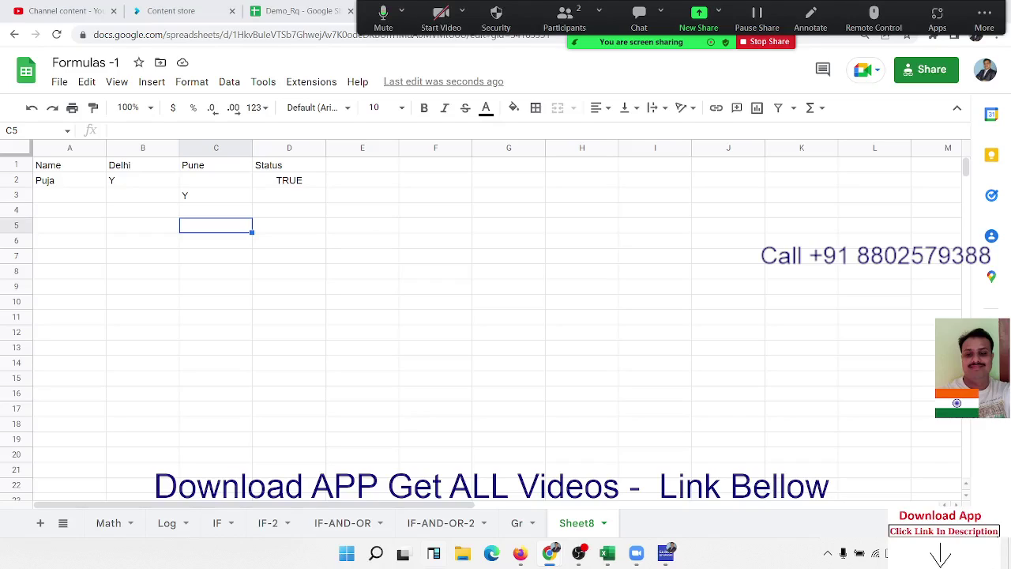
- Fill the XOR formula from D2 down through D7
left_click(290, 182)
left_click_drag(325, 186, 327, 260)
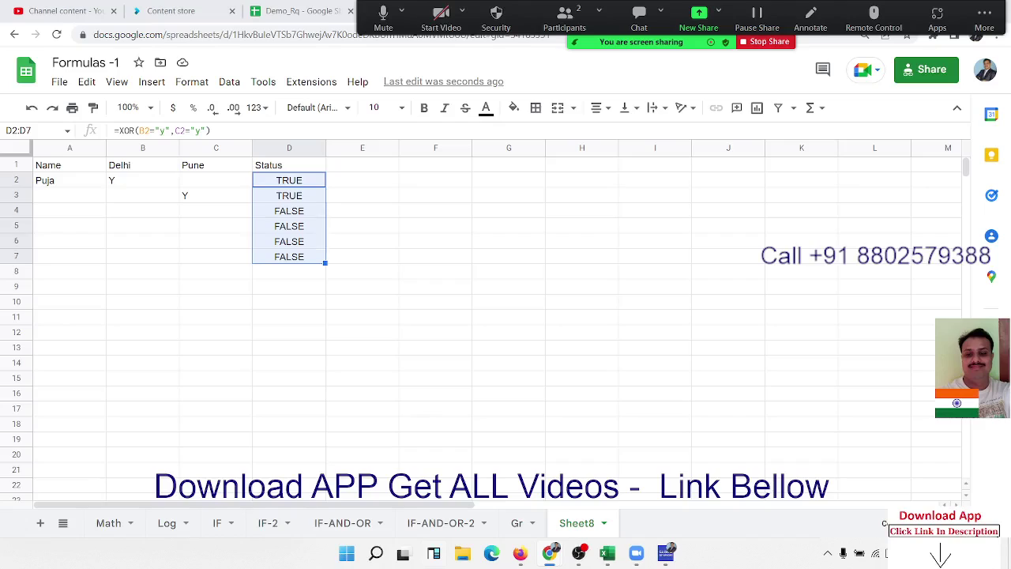
- Enter =F2/E2 in G2, which shows #DIV/0!
left_click(462, 191)
left_click(494, 184)
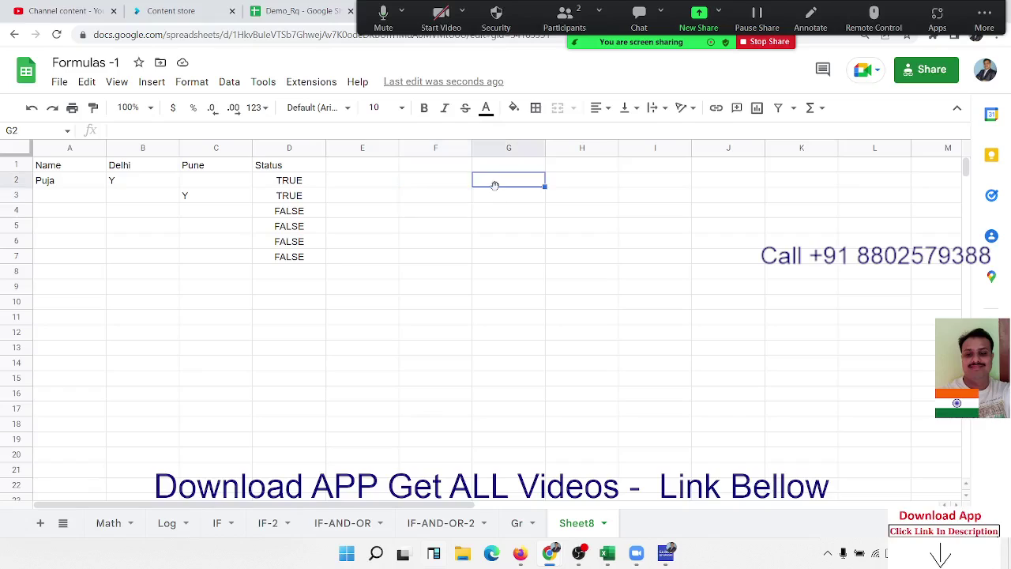
type("=F2")
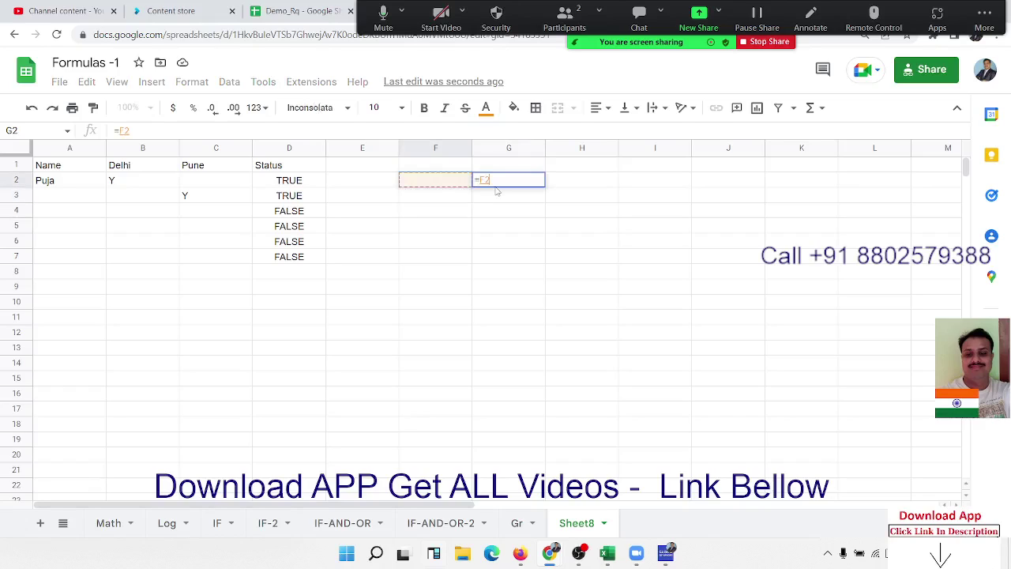
type("/E2")
key("Return")
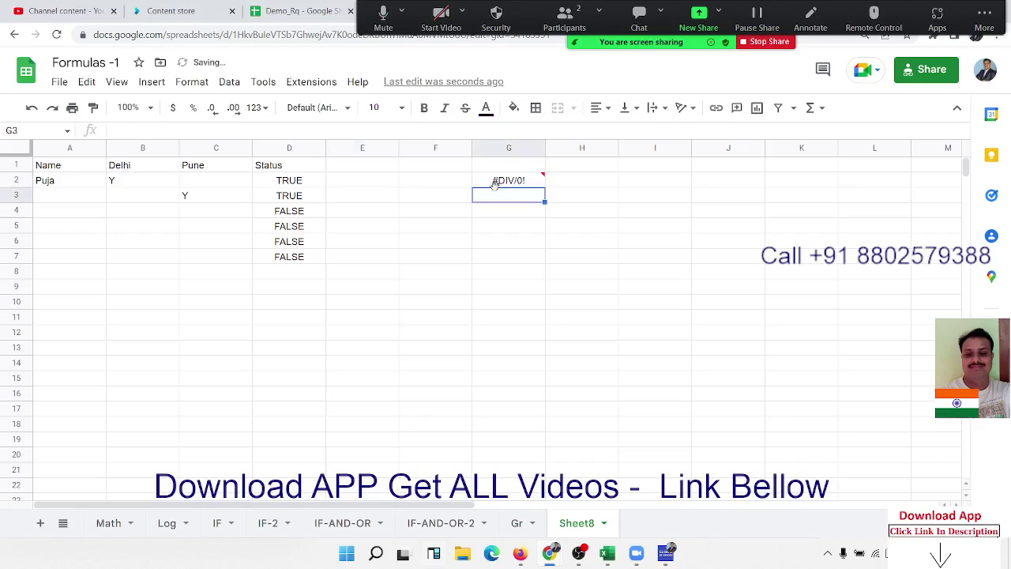
left_click(494, 183)
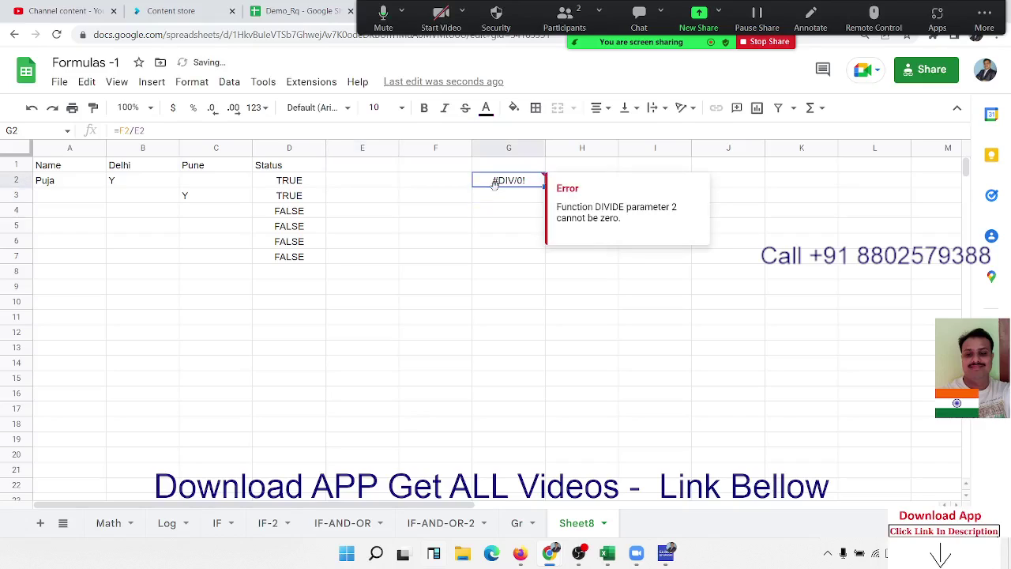
- Wrap the G2 formula as =iferror(F2/E2,0)
left_click(118, 130)
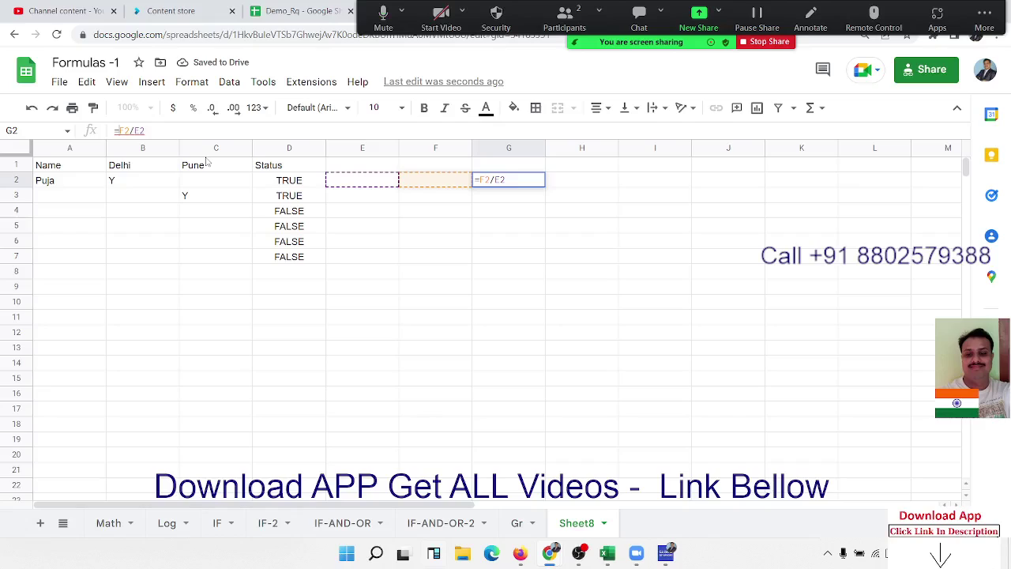
type("if")
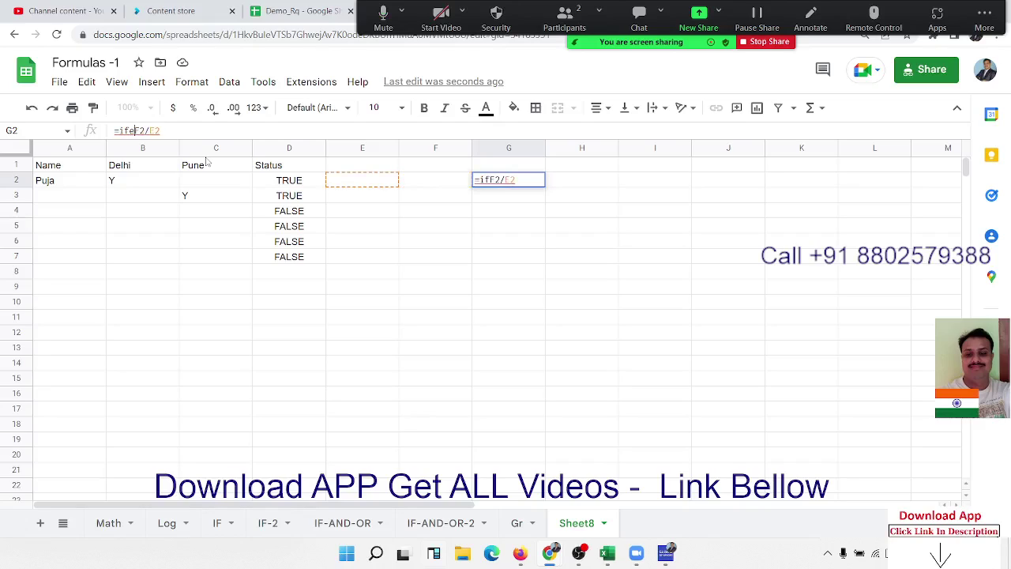
type("error")
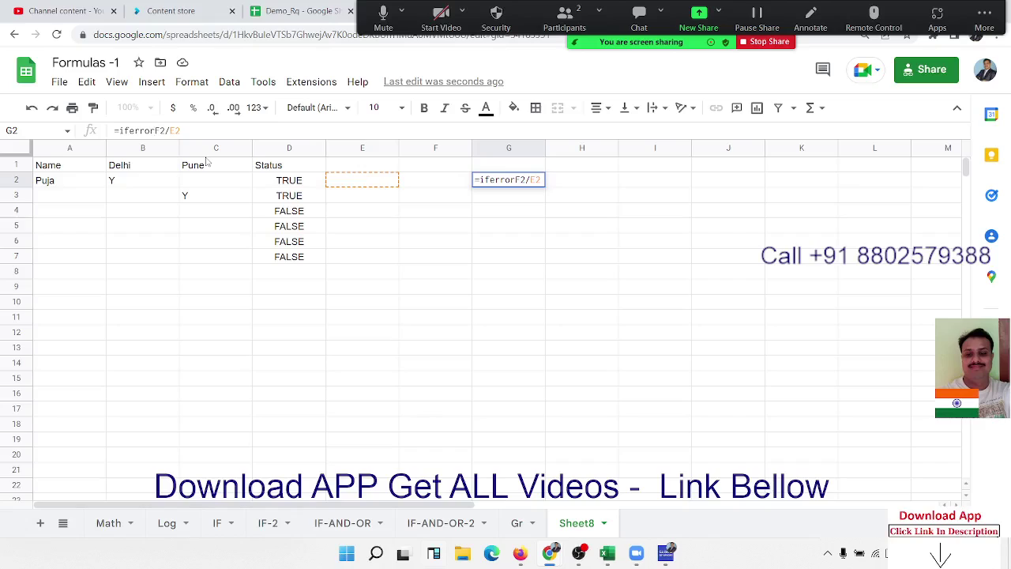
type("(")
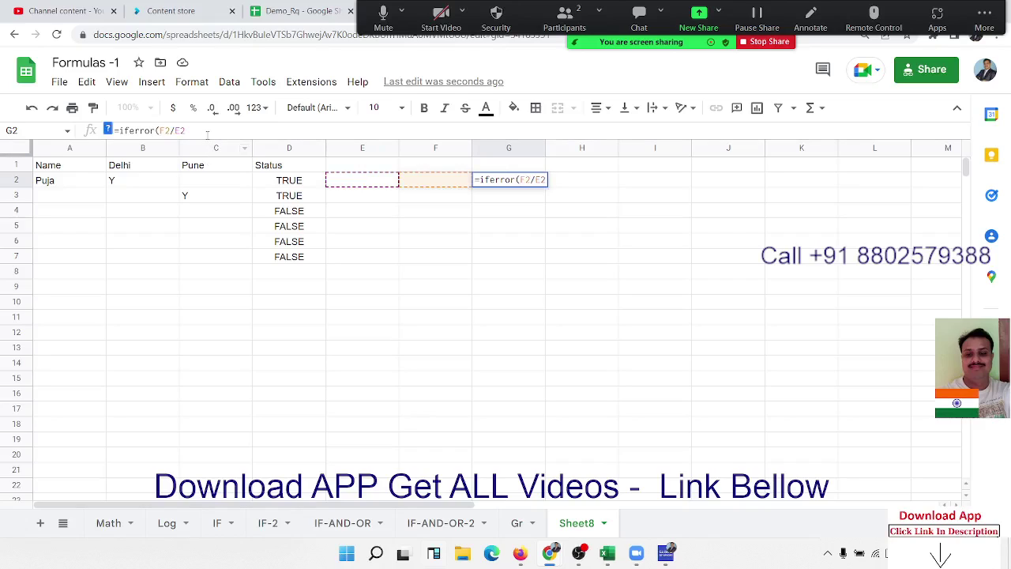
left_click(207, 132)
type("0")
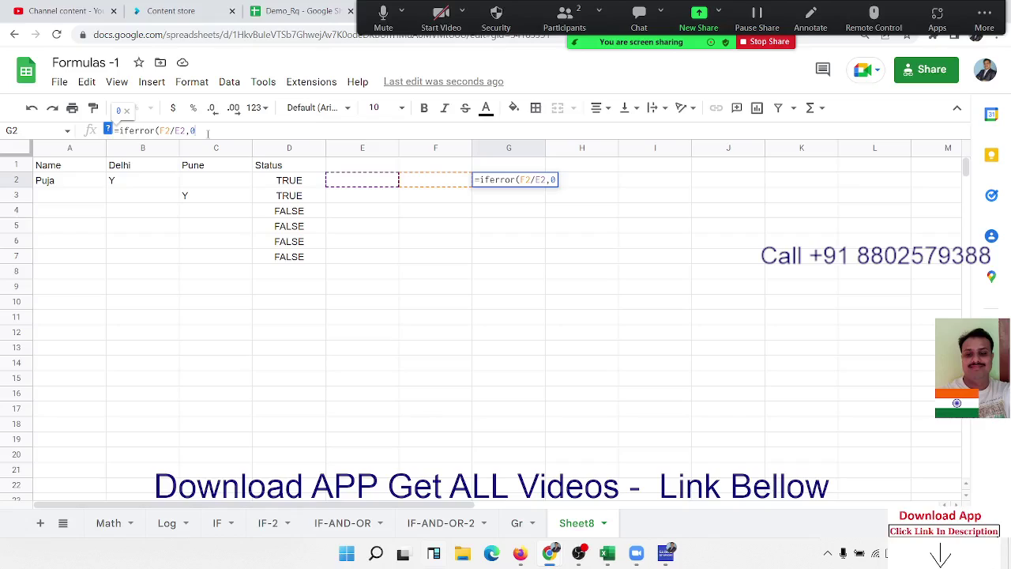
key("Return")
- Enter 52 in E2 and 32 in F2
key("Up")
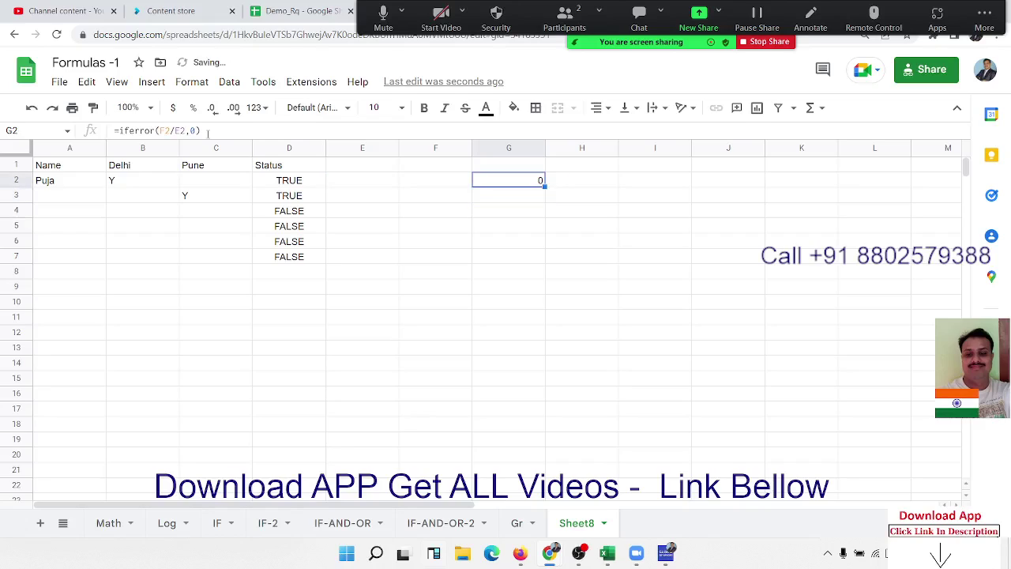
key("Left")
key("Left")
type("52")
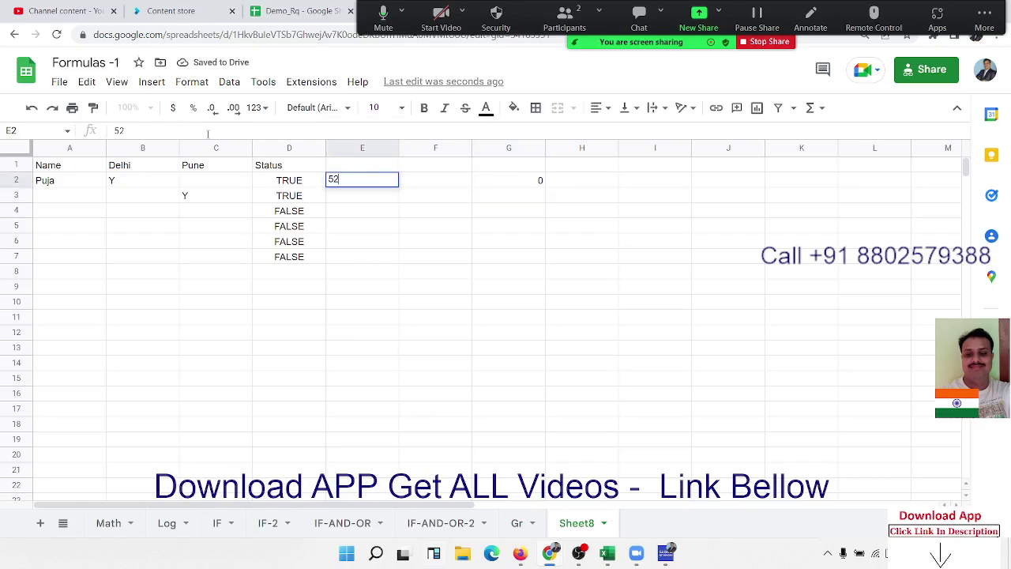
key("Tab")
type("32")
key("Tab")
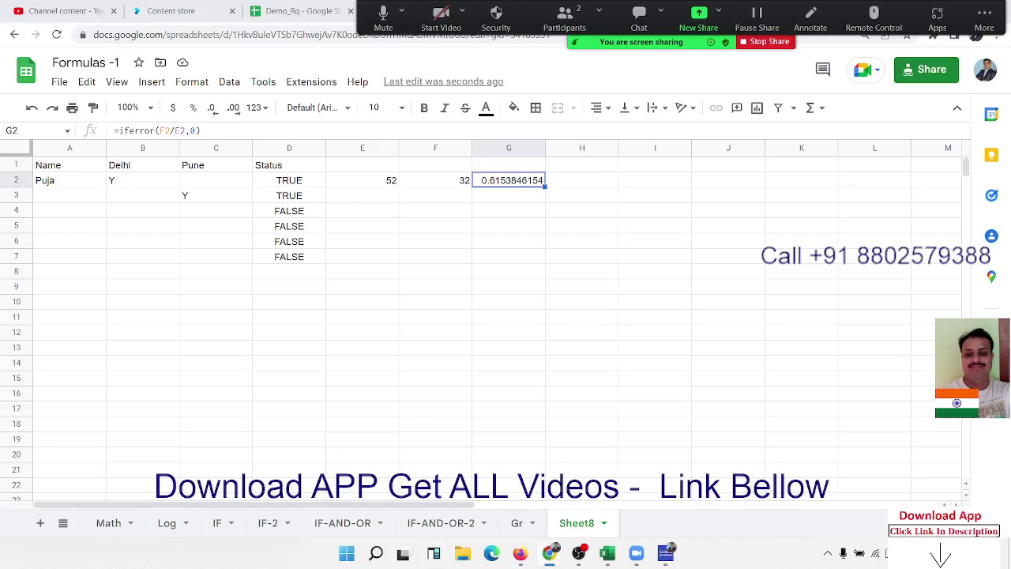
- Start an =ERROR.TYPE( formula in cell I2 from the autocomplete
left_click(645, 195)
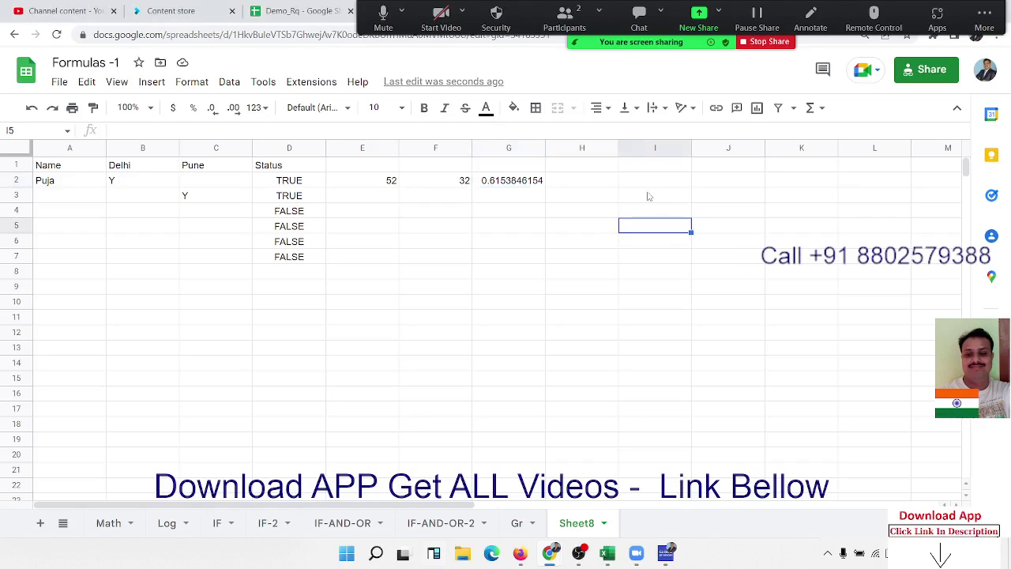
left_click(643, 182)
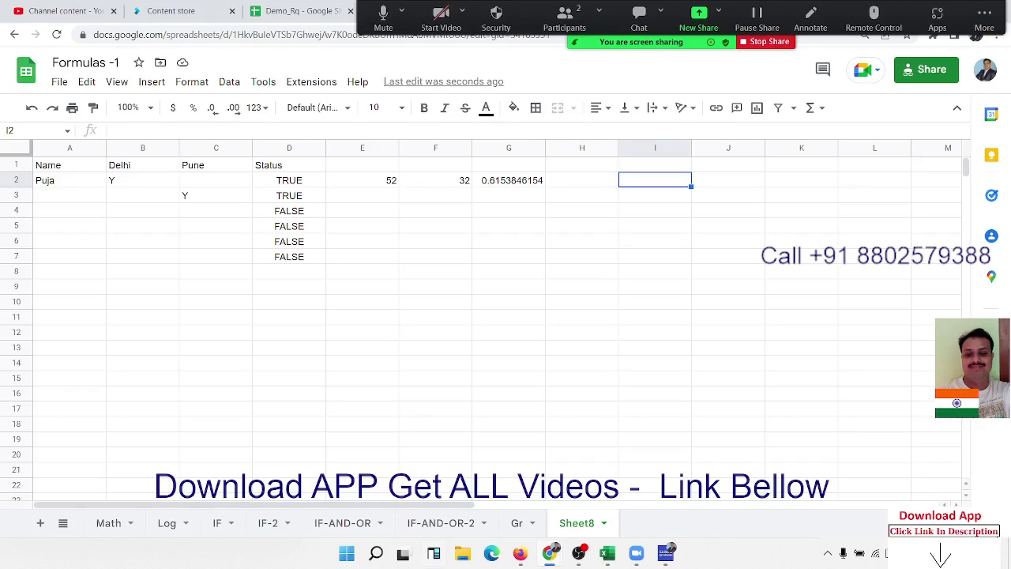
type("=")
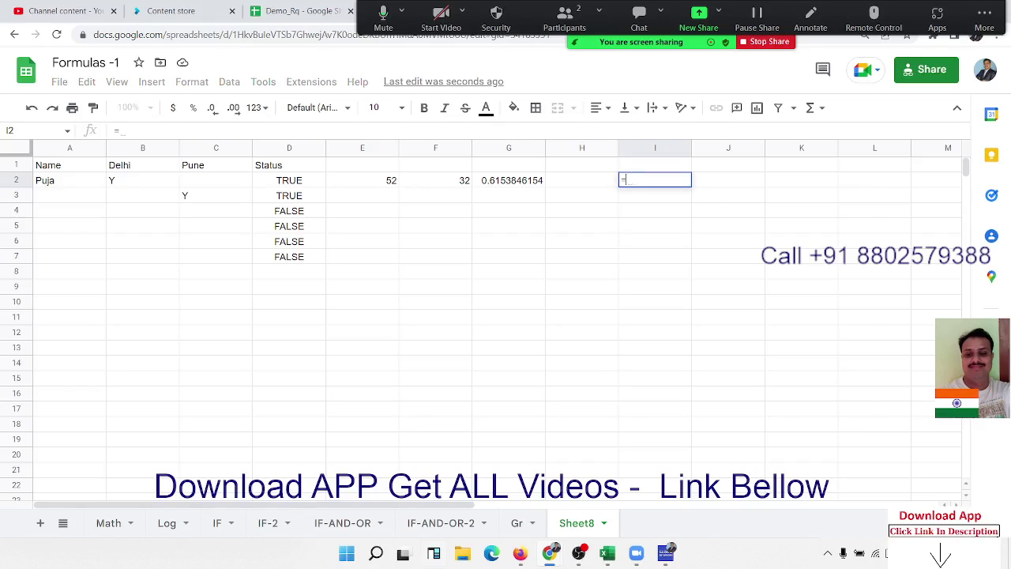
type("err")
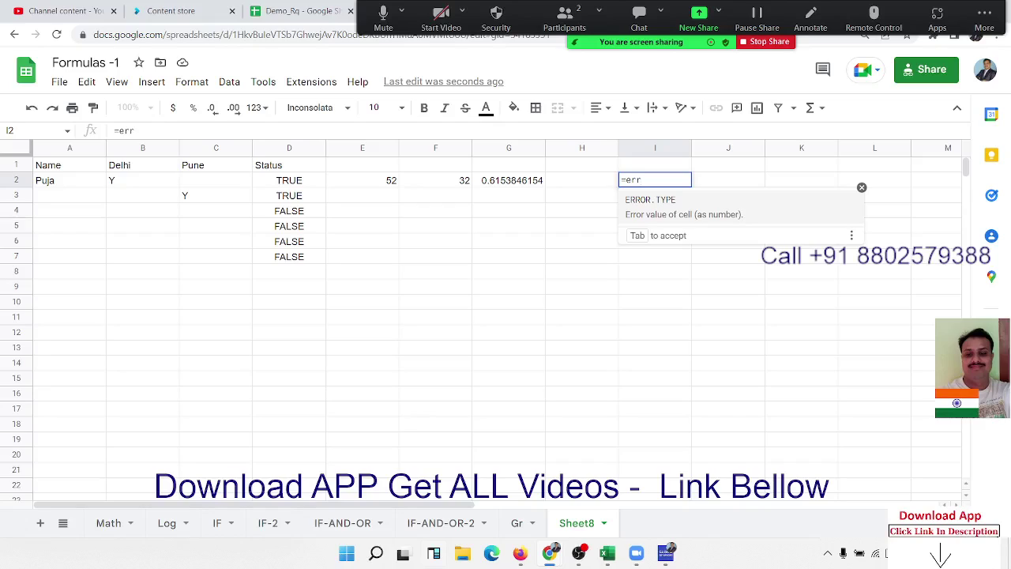
key("Tab")
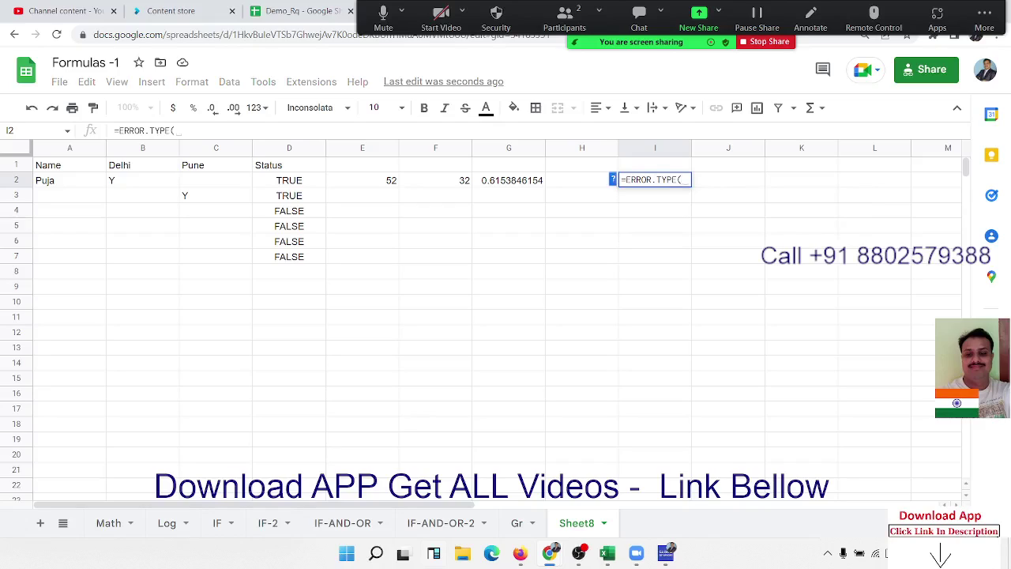
- Read the expanded ERROR.TYPE help card and its full help article, then close it
left_click(614, 181)
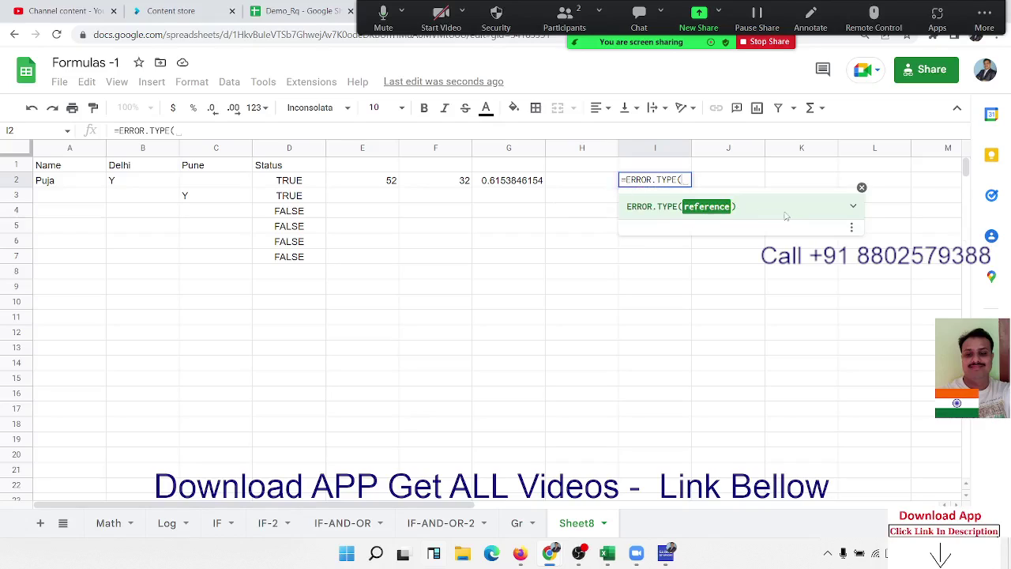
left_click(854, 209)
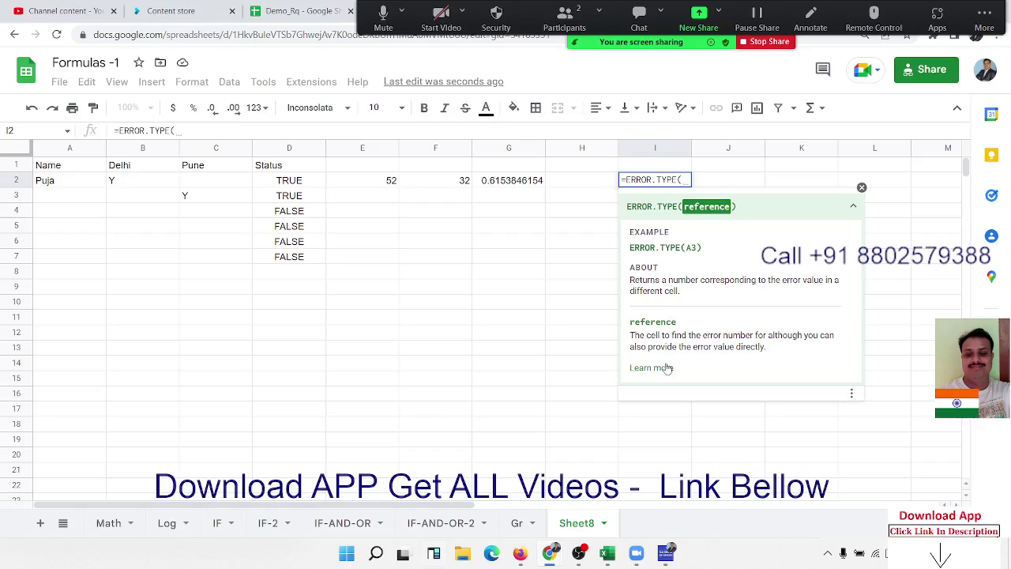
left_click(668, 368)
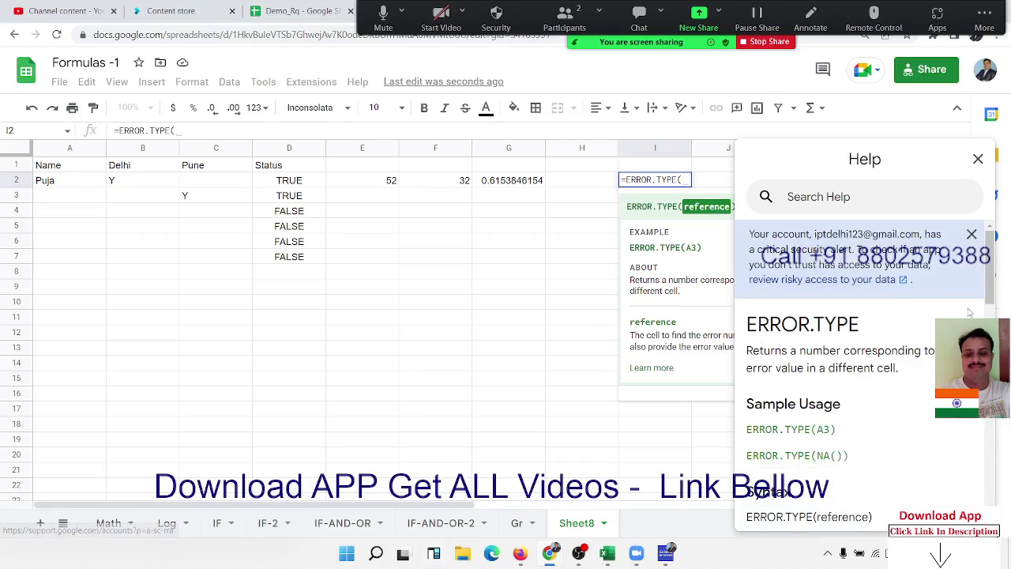
scroll(987, 300, "down", 2)
scroll(988, 308, "down", 2)
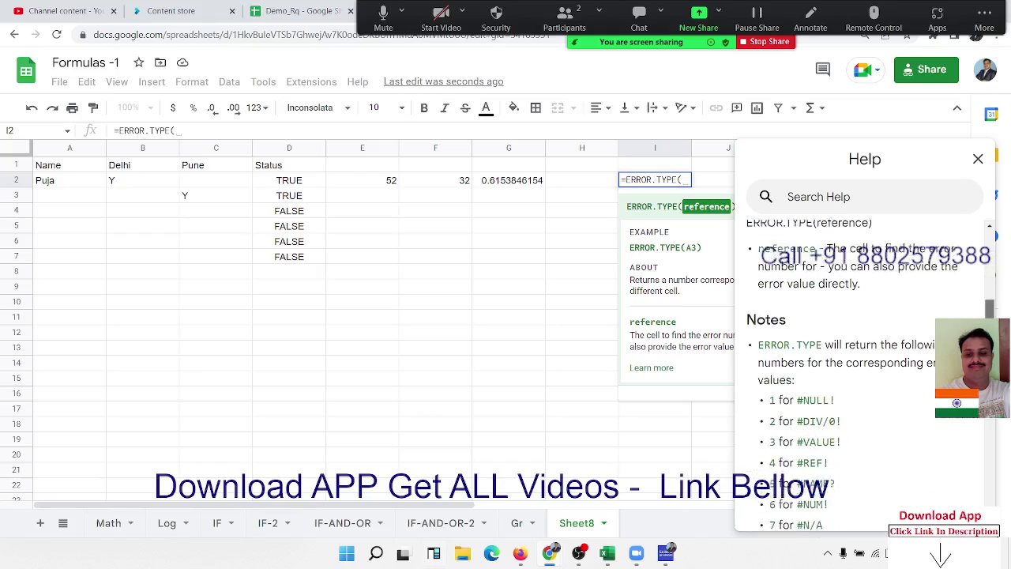
scroll(861, 356, "down", 2)
scroll(860, 355, "down", 1)
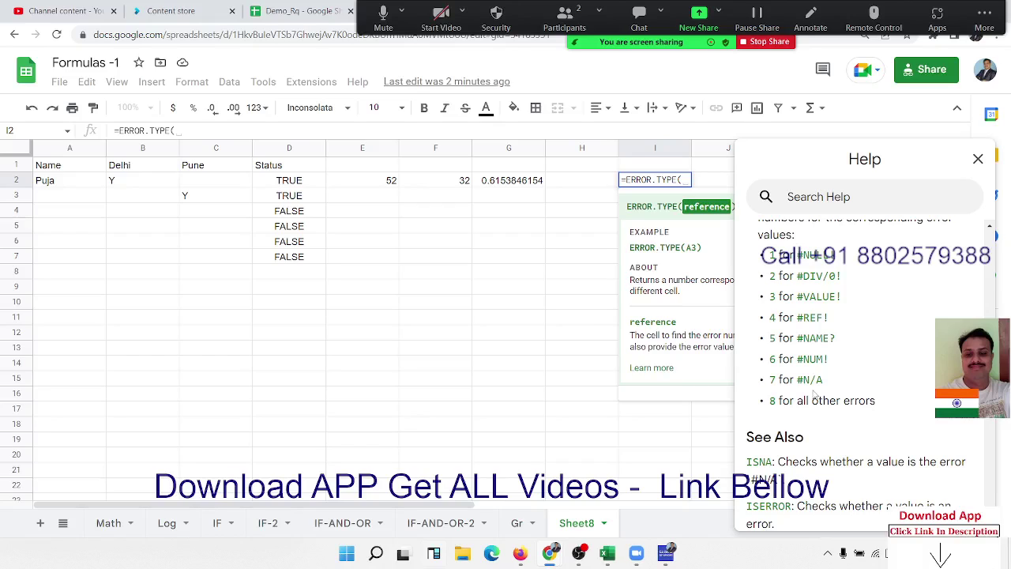
scroll(865, 340, "up", 2)
scroll(885, 315, "up", 5)
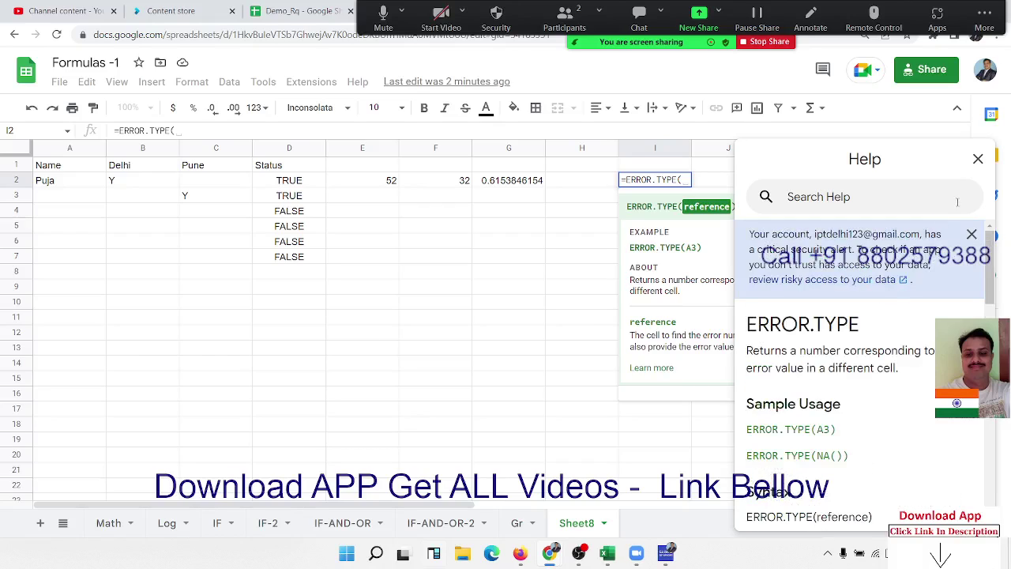
left_click(977, 158)
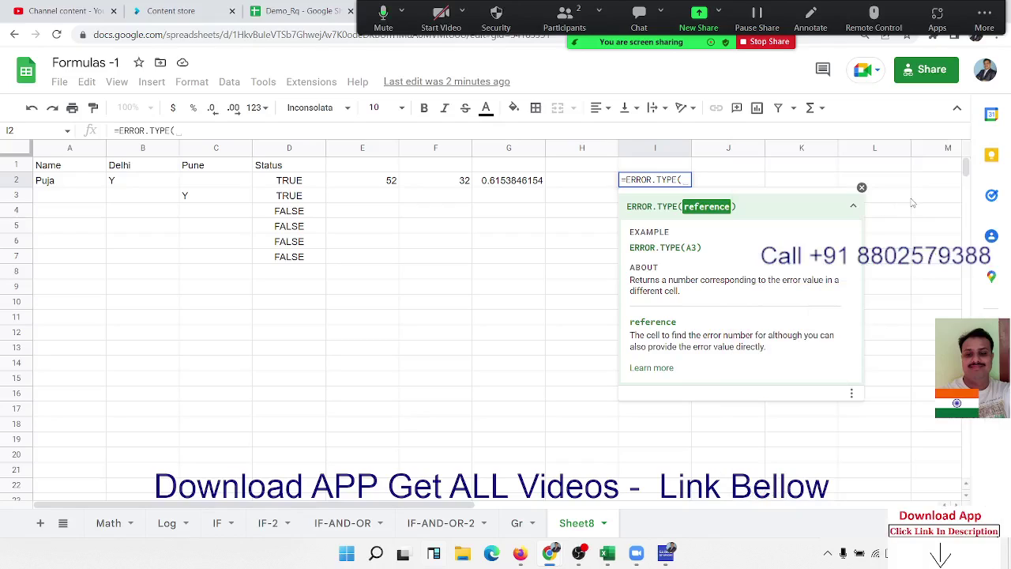
- Cancel the ERROR.TYPE formula and start =VLOOKUP( in I3
key("Escape")
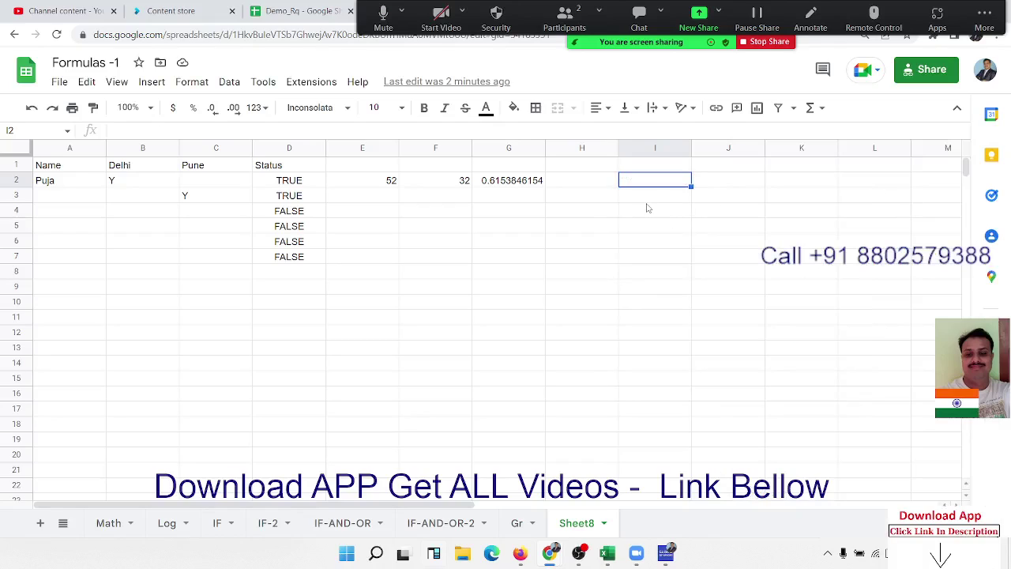
key("Down")
type("=vl")
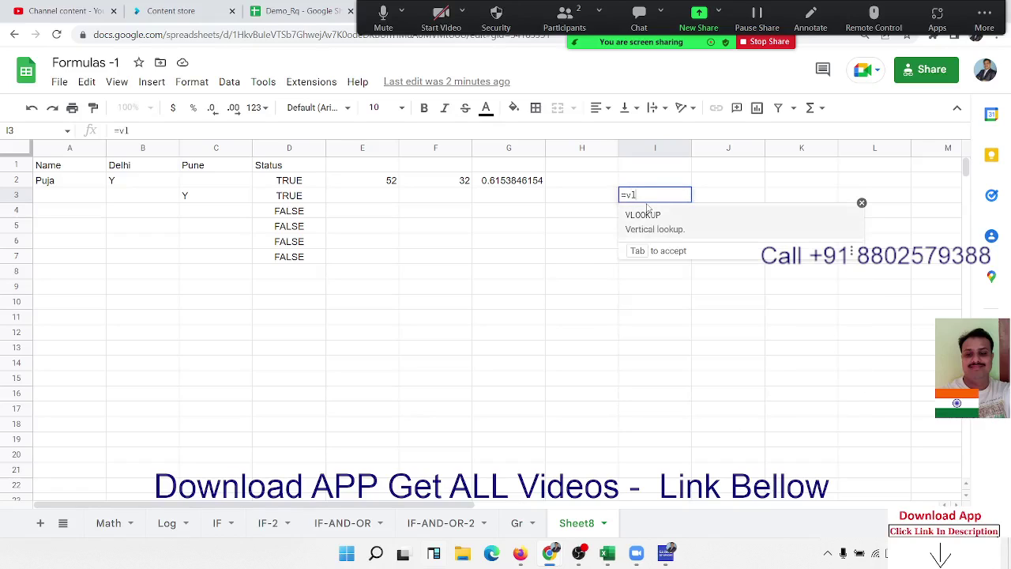
key("Tab")
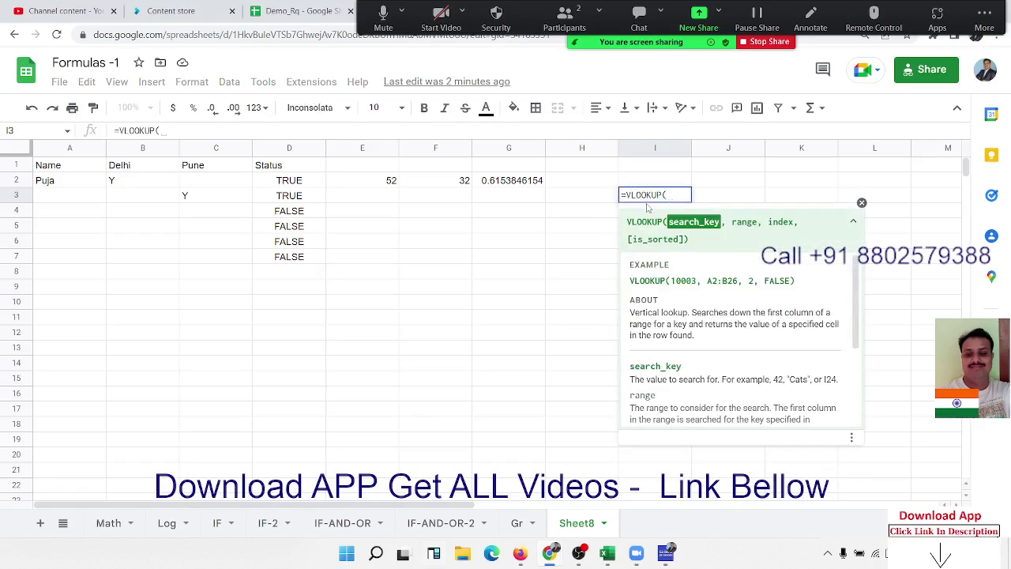
- Browse the details in the VLOOKUP help card
left_click(852, 222)
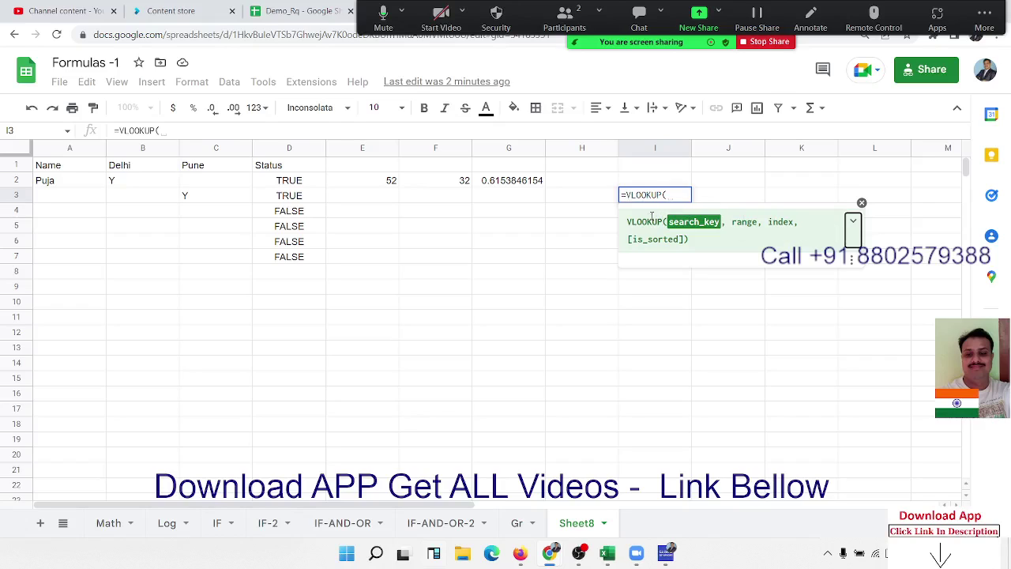
left_click_drag(852, 222, 625, 224)
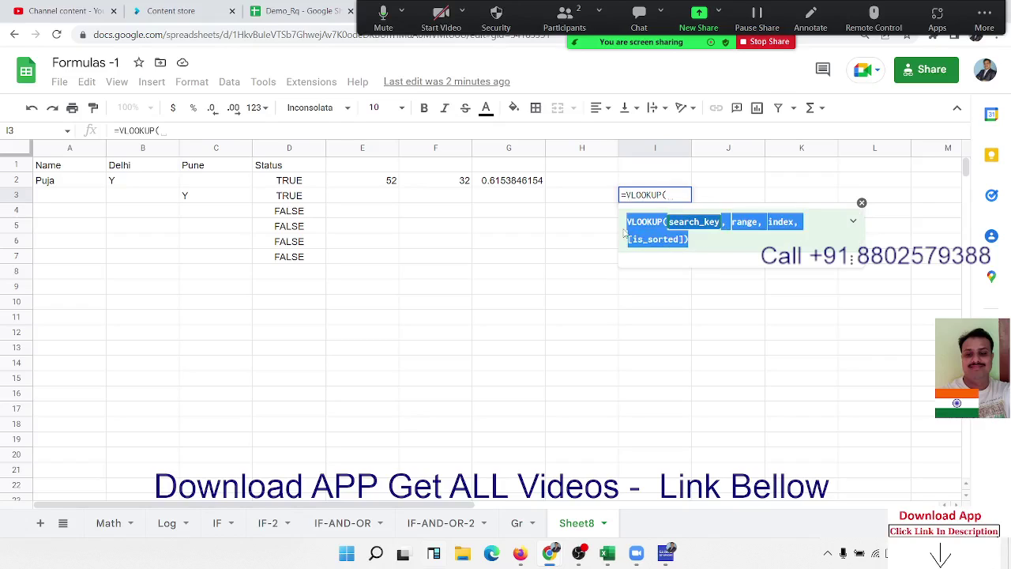
left_click(853, 223)
left_click(853, 223)
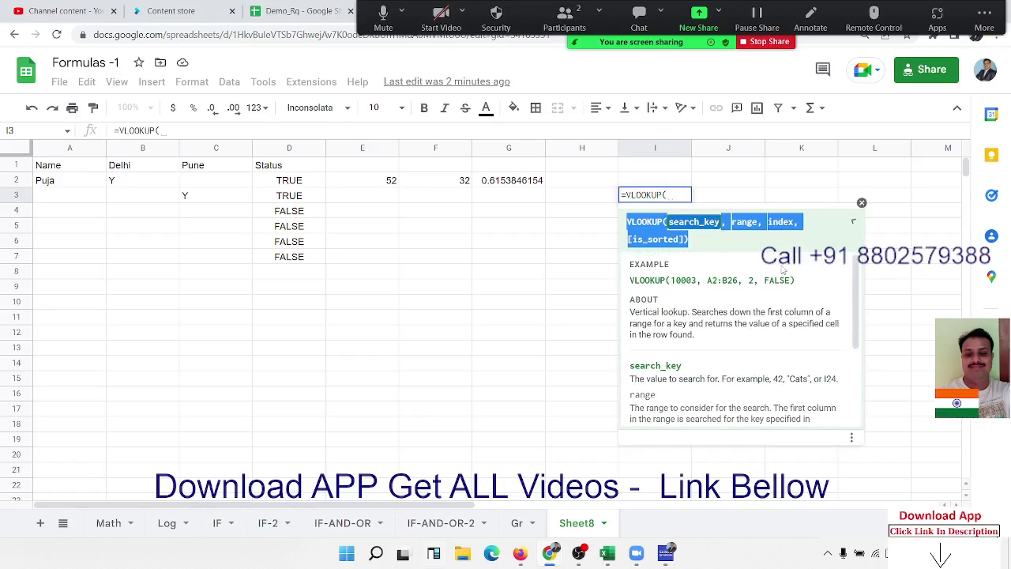
scroll(810, 291, "down", 3)
scroll(810, 293, "up", 3)
scroll(810, 292, "down", 3)
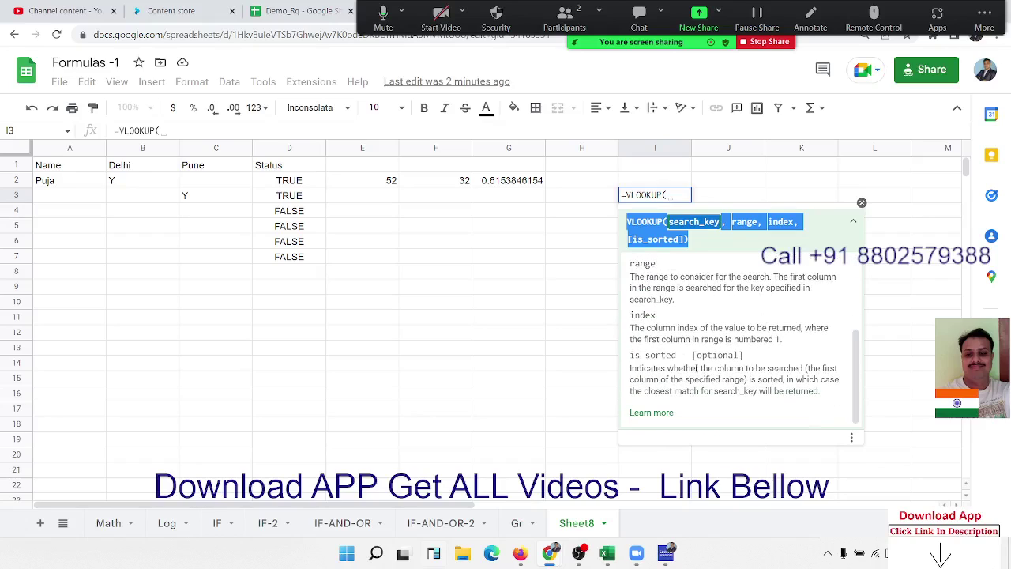
- Read the full VLOOKUP help article, close it, and discard the unfinished formula
left_click(667, 413)
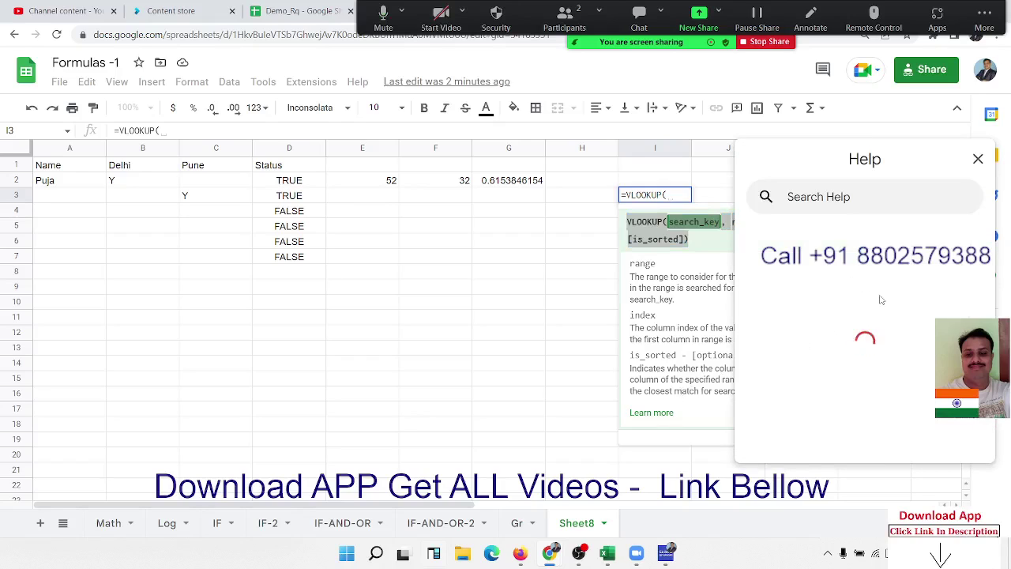
scroll(881, 299, "down", 3)
scroll(882, 299, "down", 3)
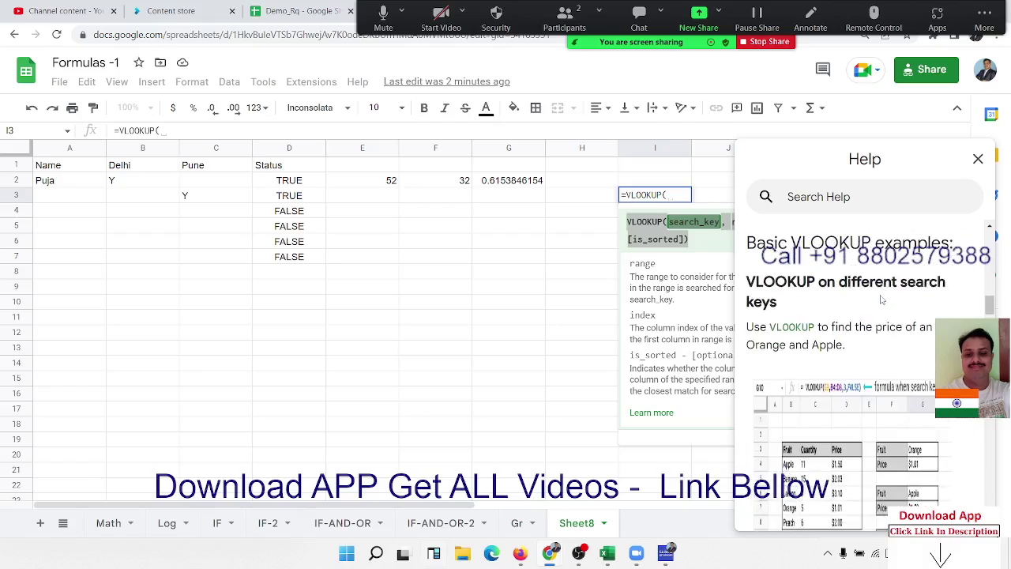
scroll(881, 300, "down", 2)
scroll(883, 300, "down", 3)
scroll(883, 299, "down", 3)
scroll(882, 299, "down", 3)
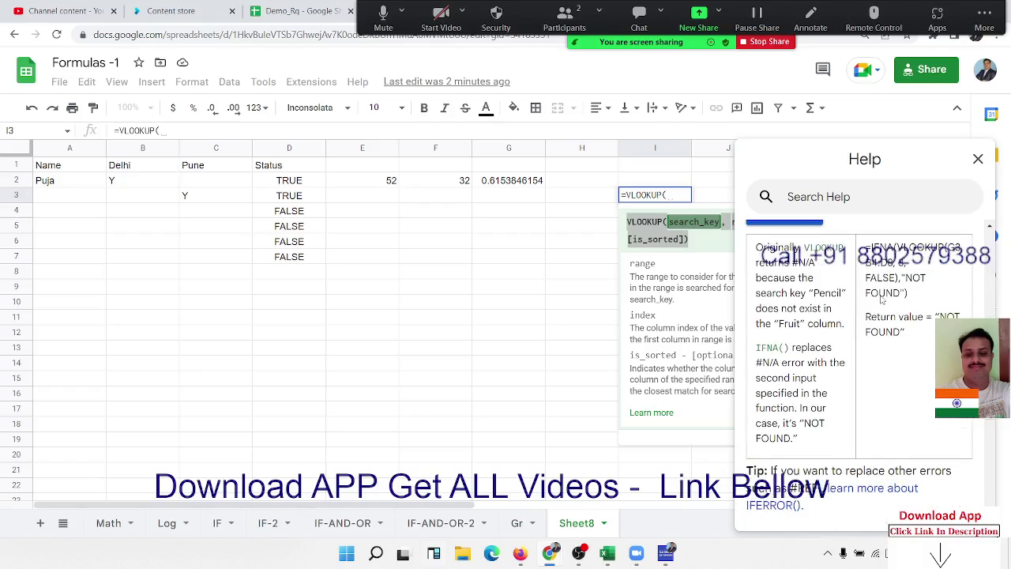
scroll(882, 299, "down", 3)
scroll(882, 299, "down", 2)
scroll(882, 299, "down", 3)
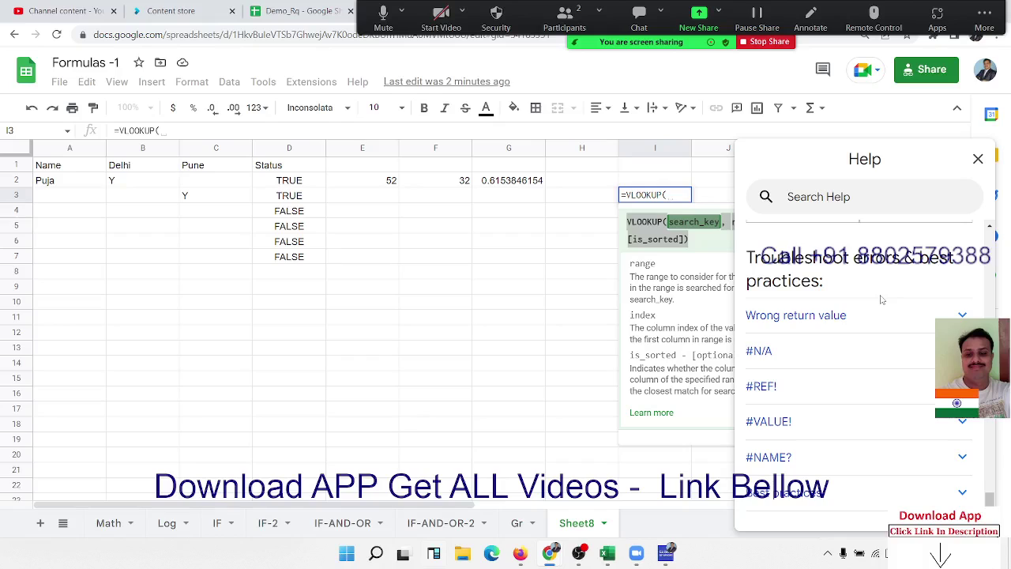
scroll(880, 388, "up", 2)
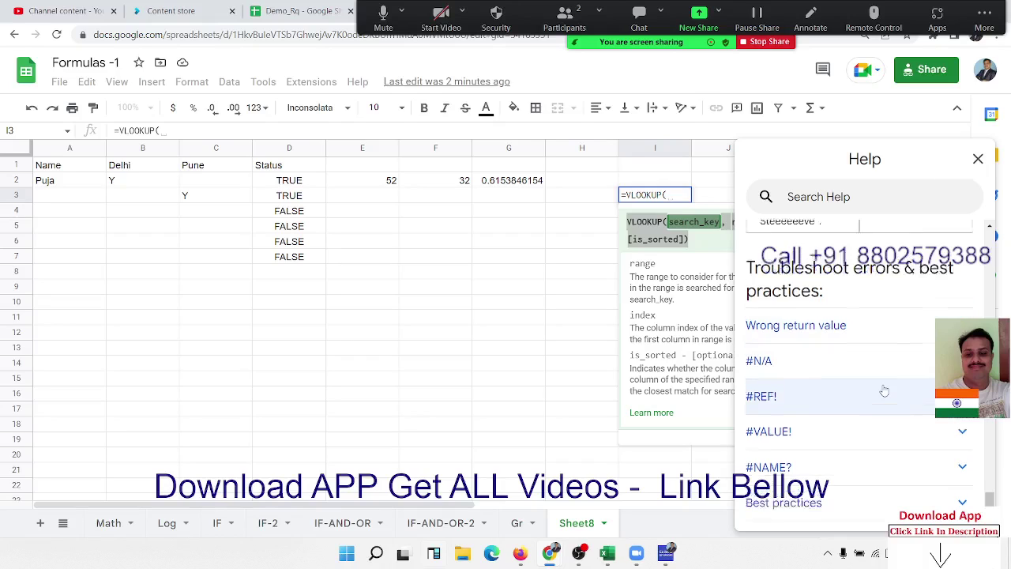
scroll(880, 388, "up", 3)
scroll(892, 348, "up", 1)
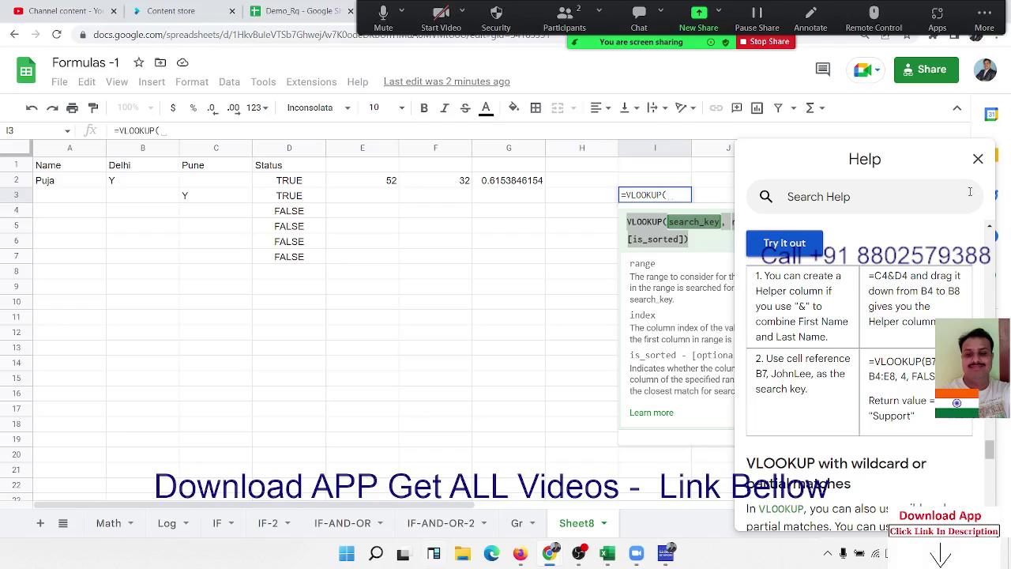
left_click(978, 159)
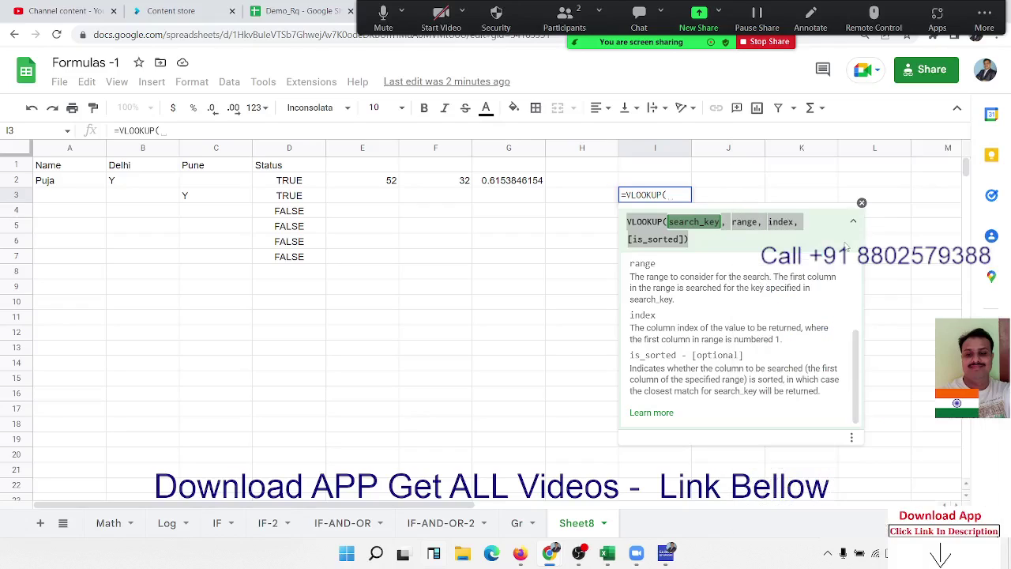
left_click(862, 204)
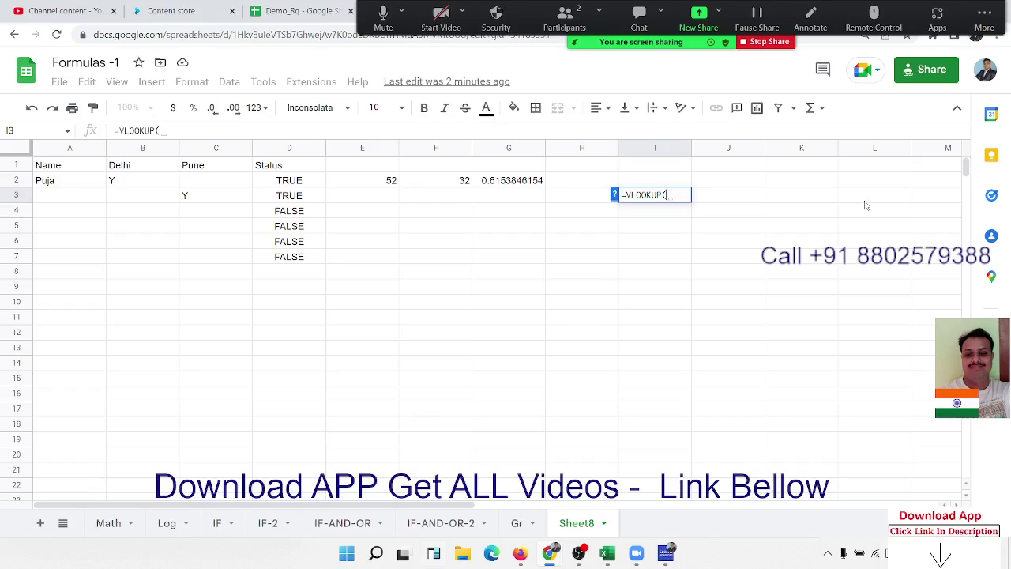
key("Escape")
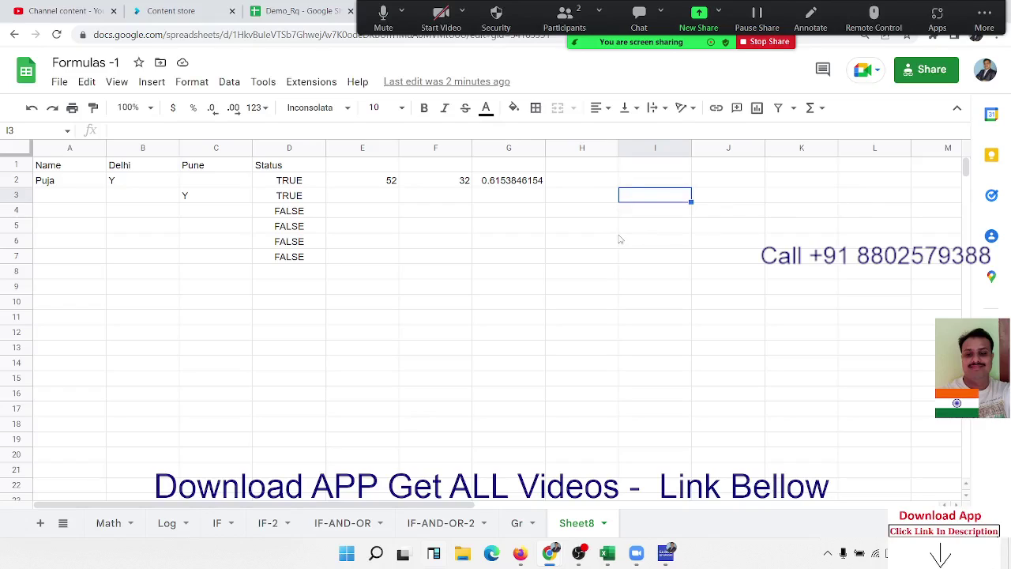
- Select cells H6 and J3, then briefly show and close the meeting's Participants list
left_click(615, 239)
left_click(755, 203)
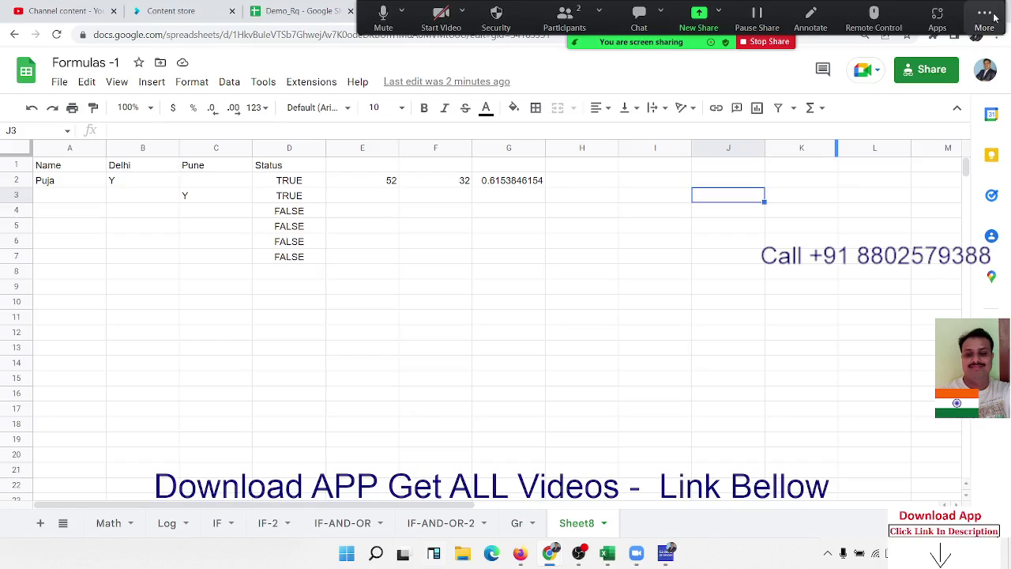
left_click(564, 20)
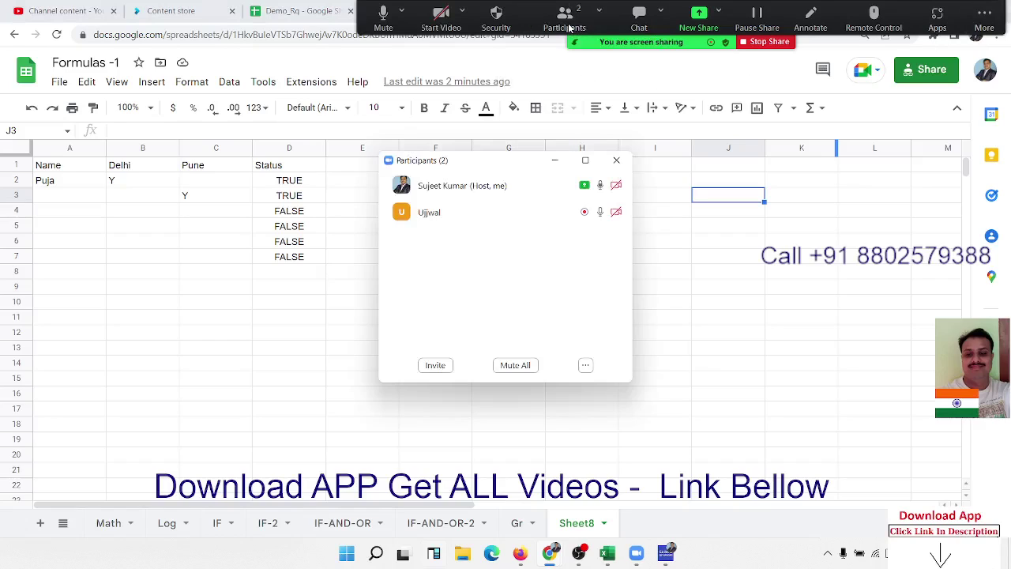
left_click(616, 160)
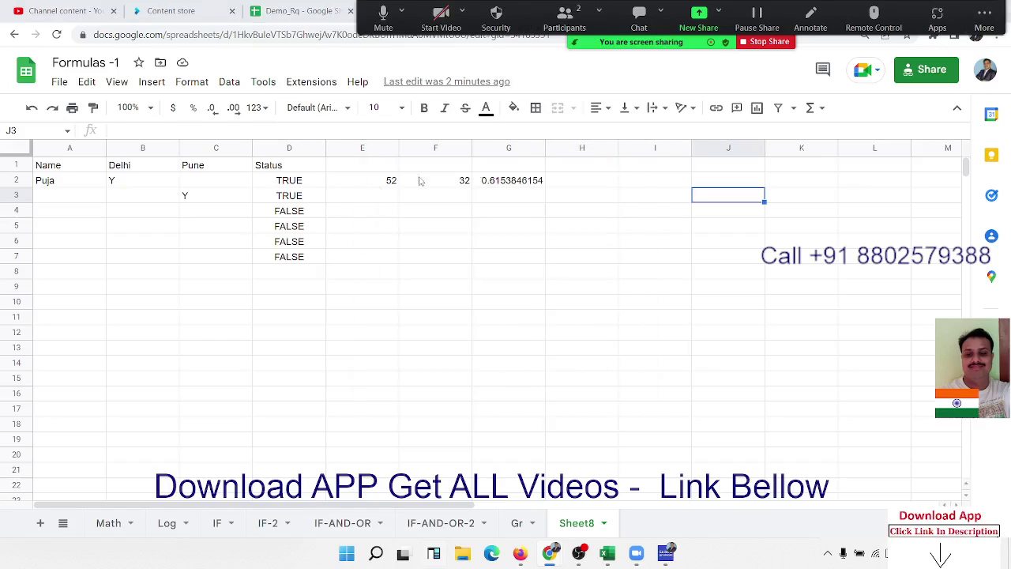
- Visit the Gr sheet at E9, minimise to the desktop, and list the meeting's end options
left_click(518, 524)
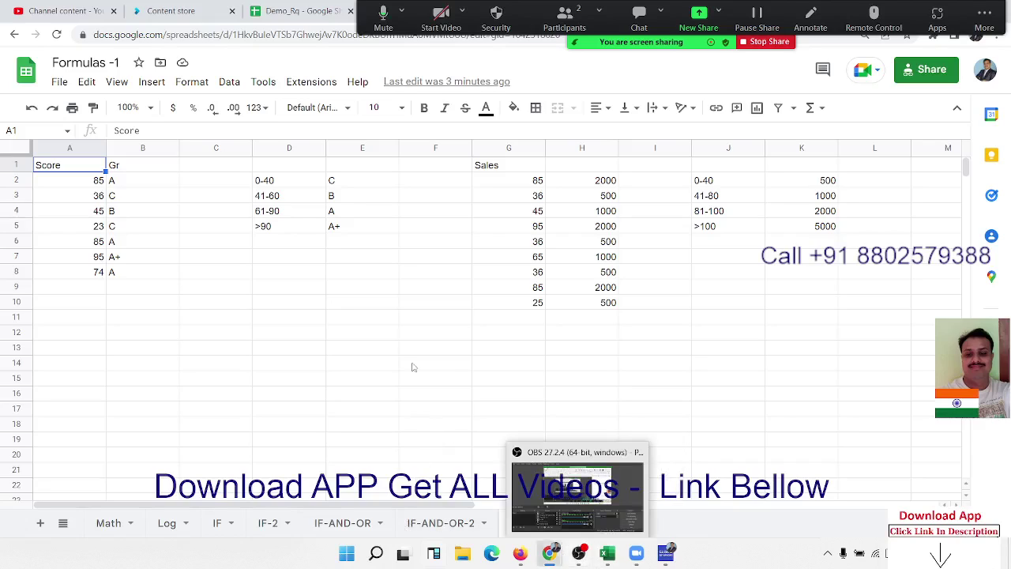
left_click(396, 290)
key("super+d")
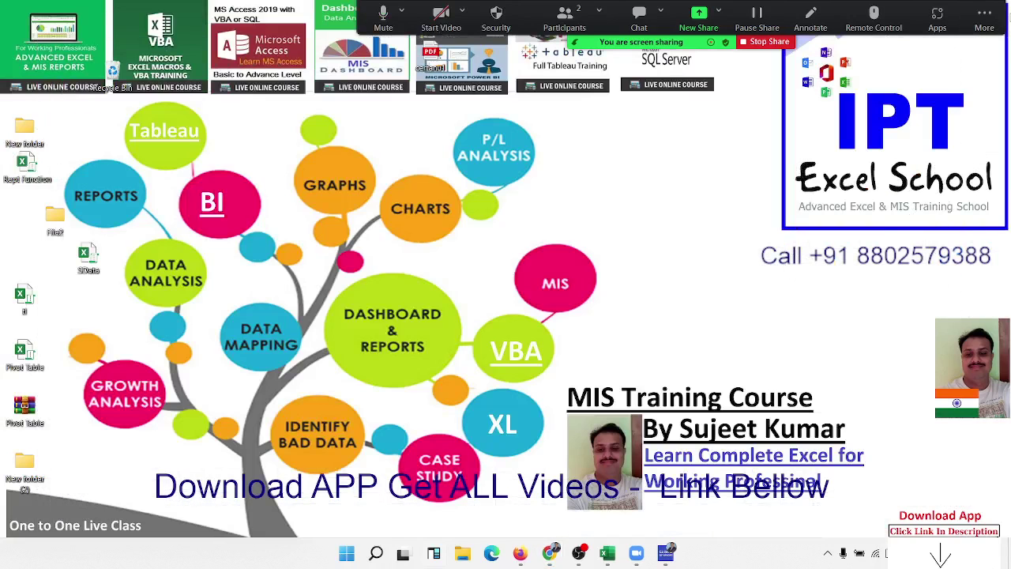
left_click(998, 28)
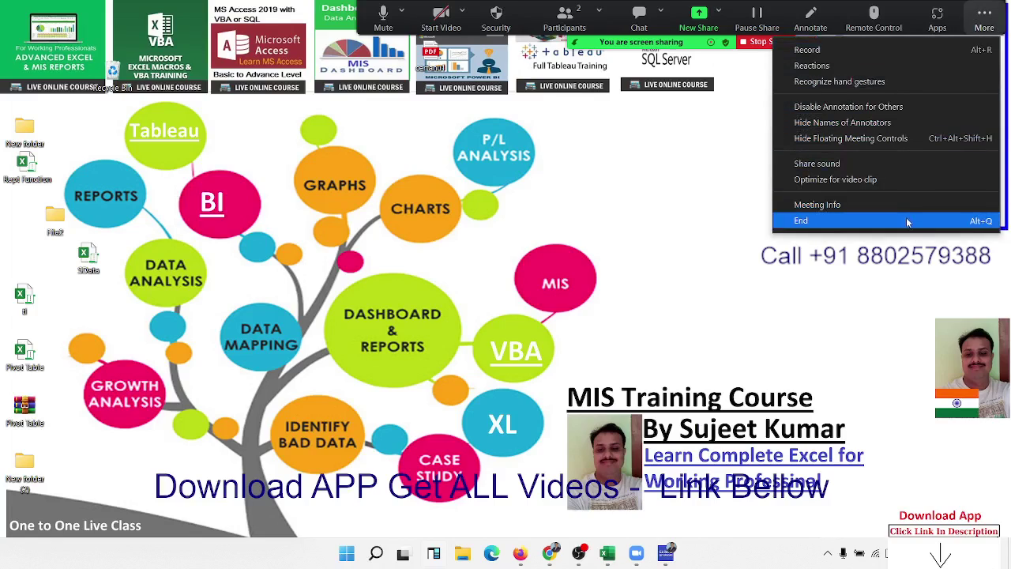